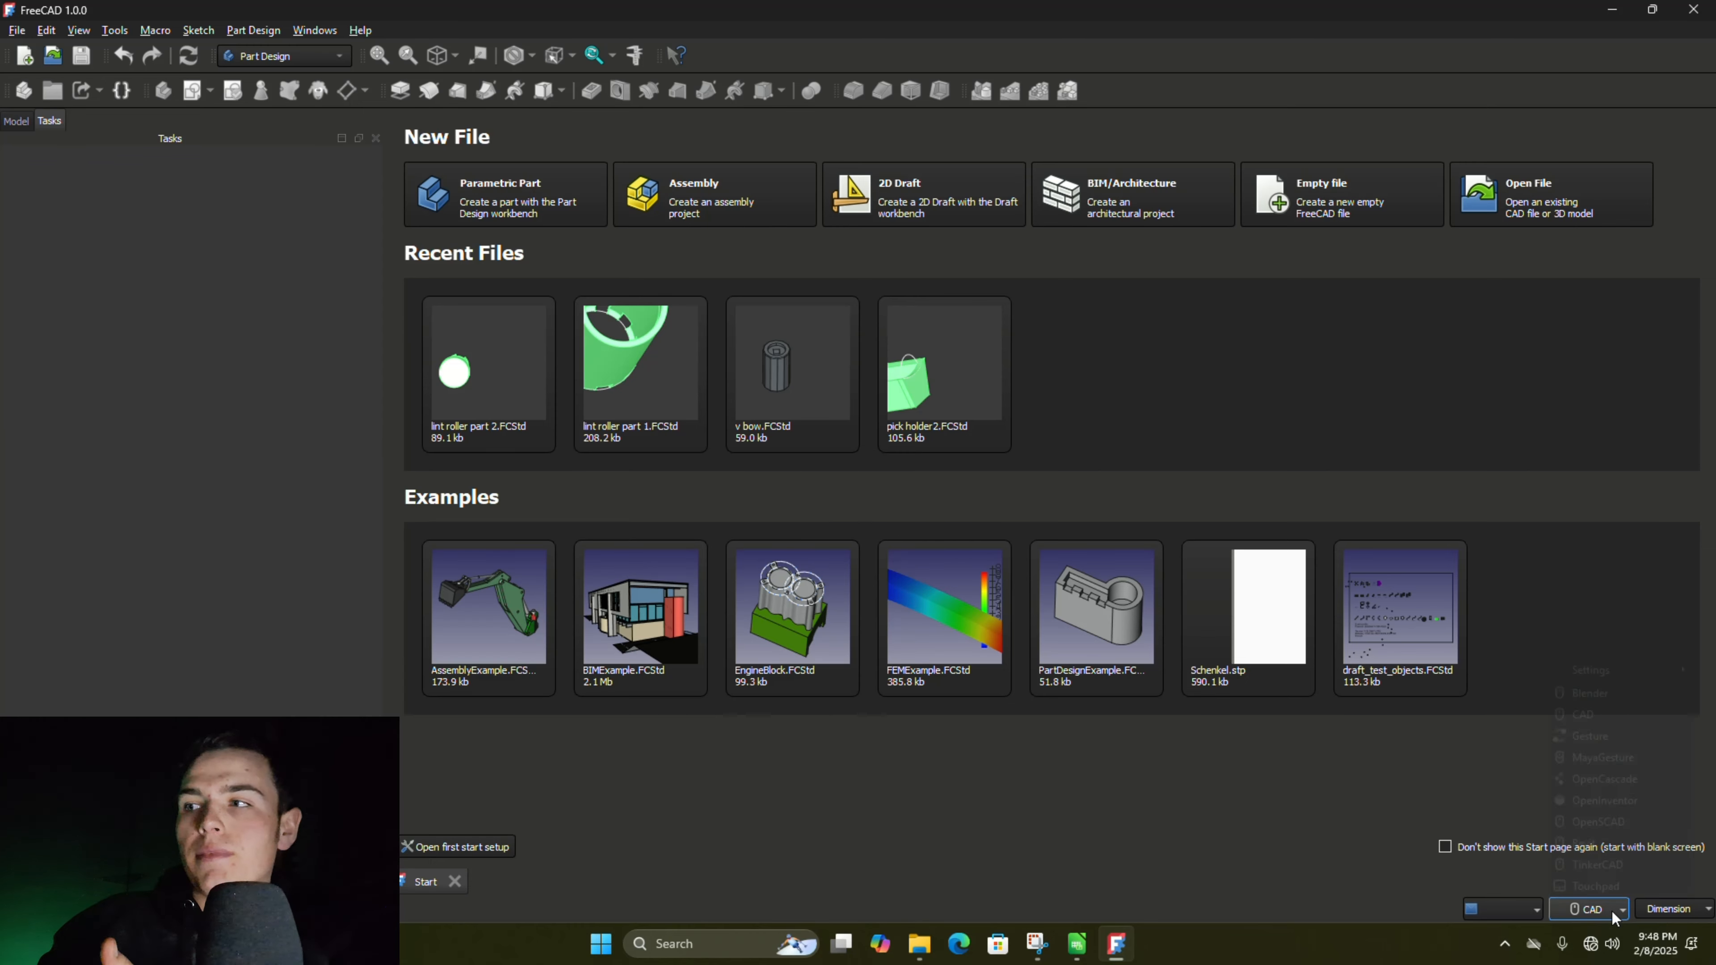
- Create a new parametric part and start a sketch on the XY plane
click(1611, 910)
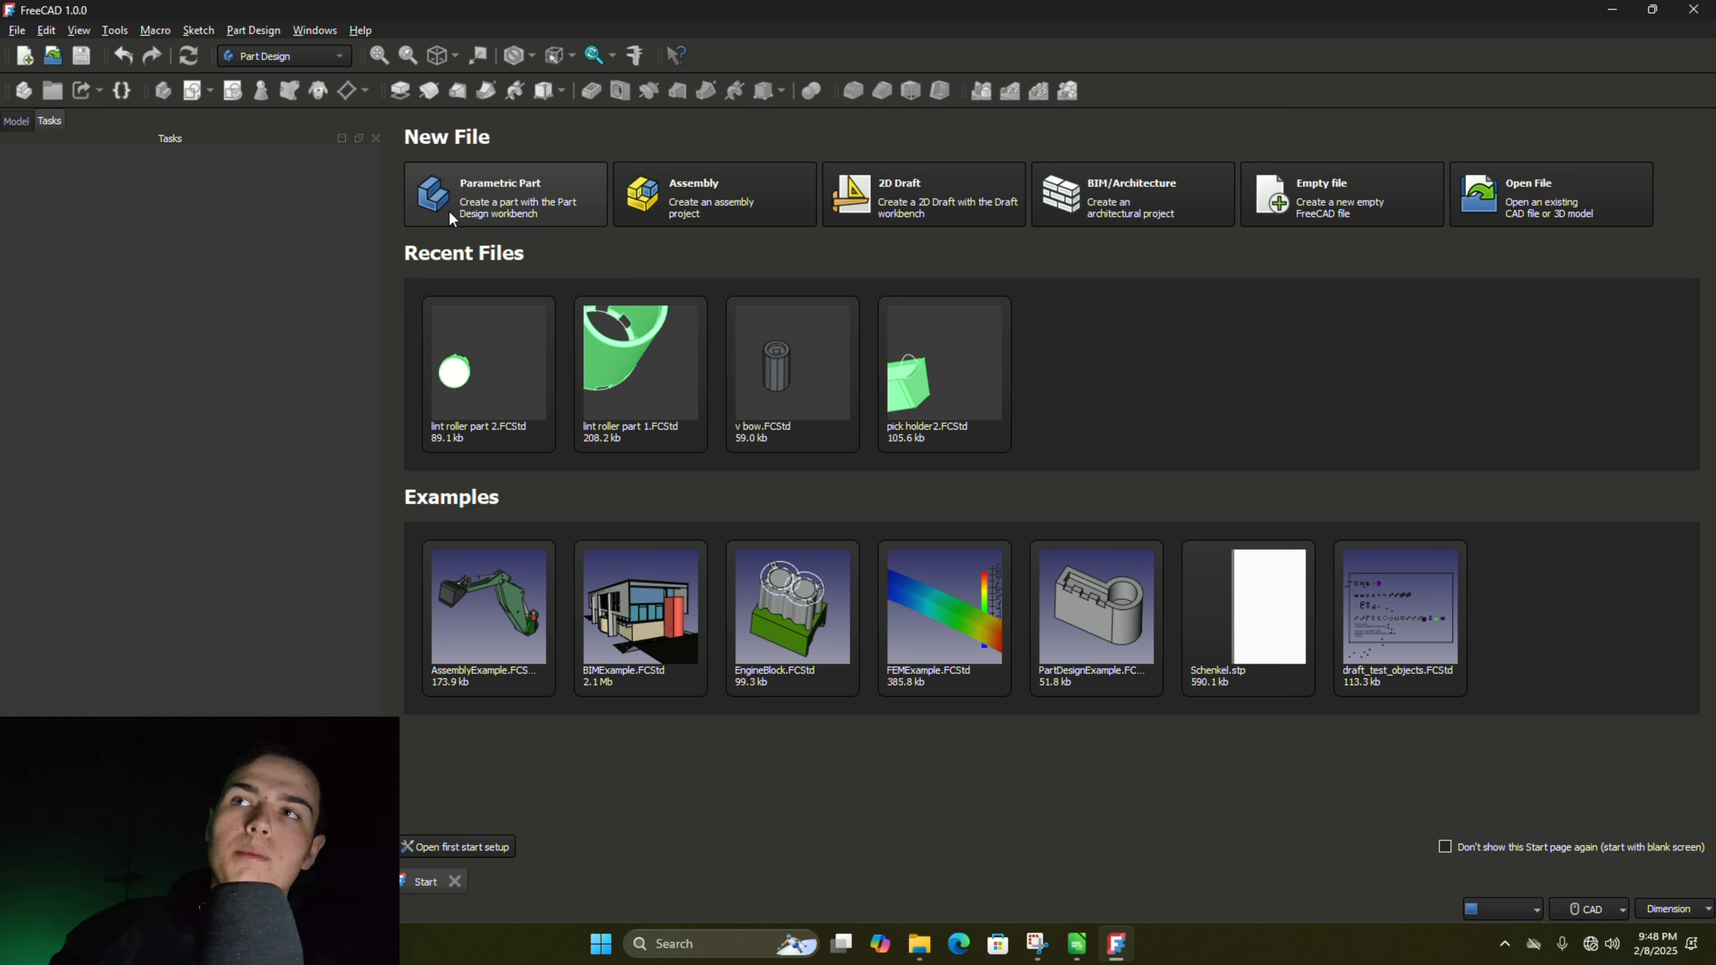
click(451, 219)
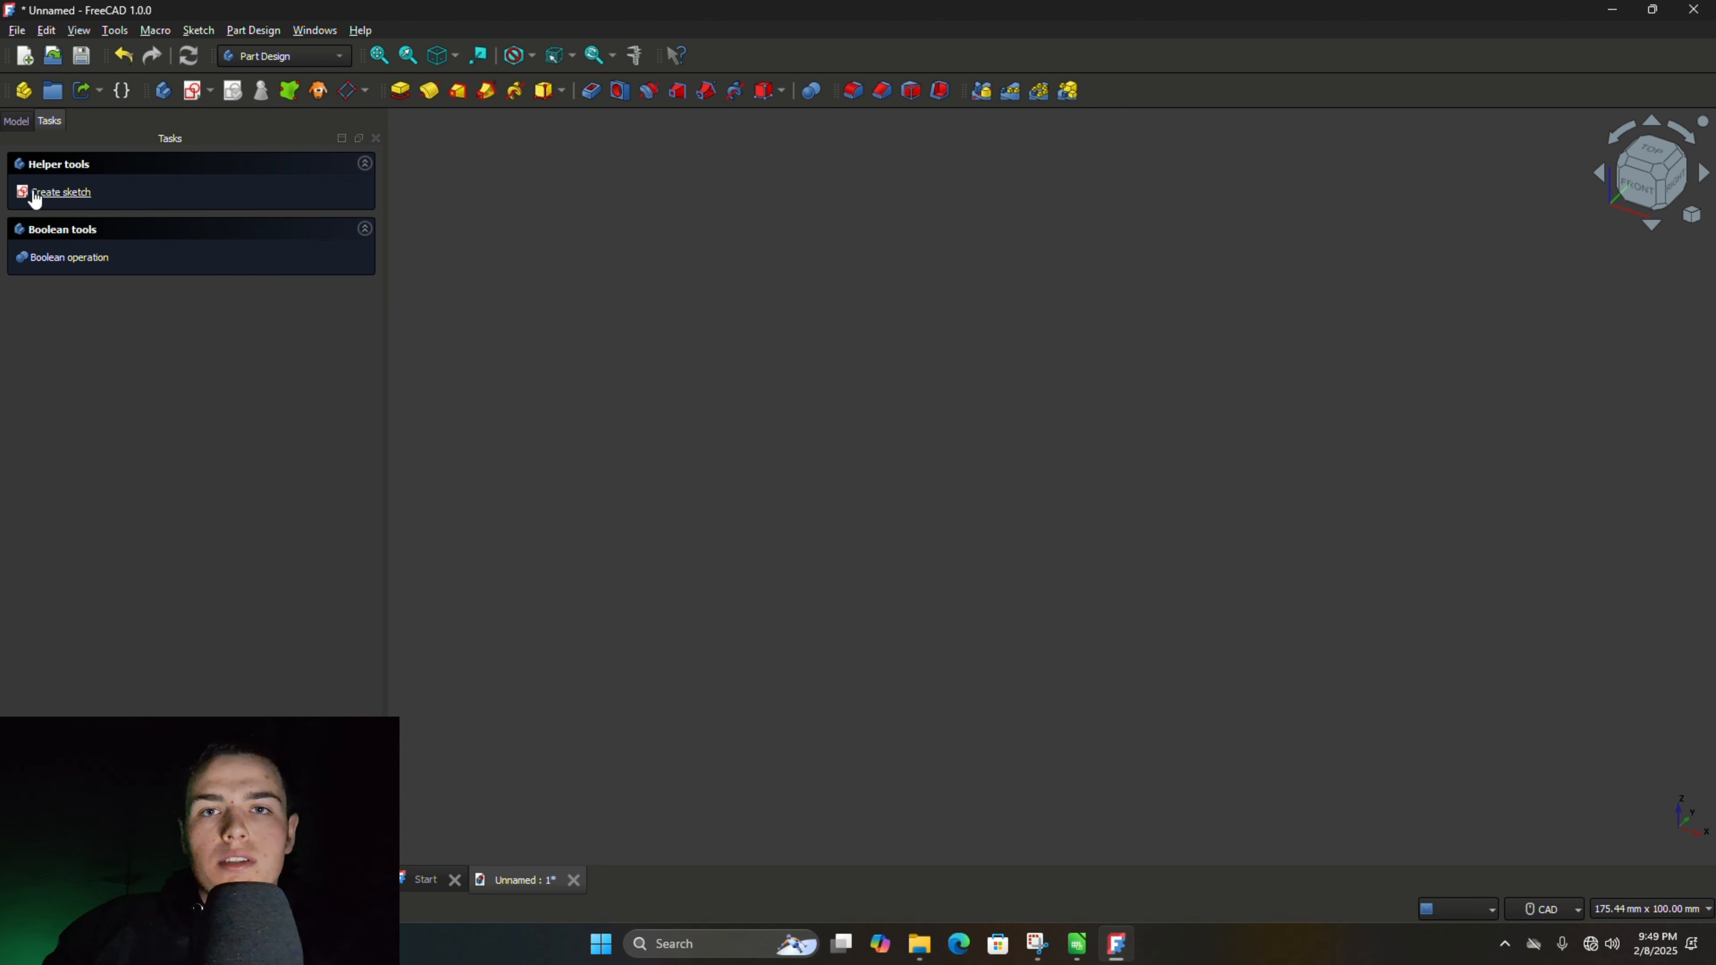
click(60, 193)
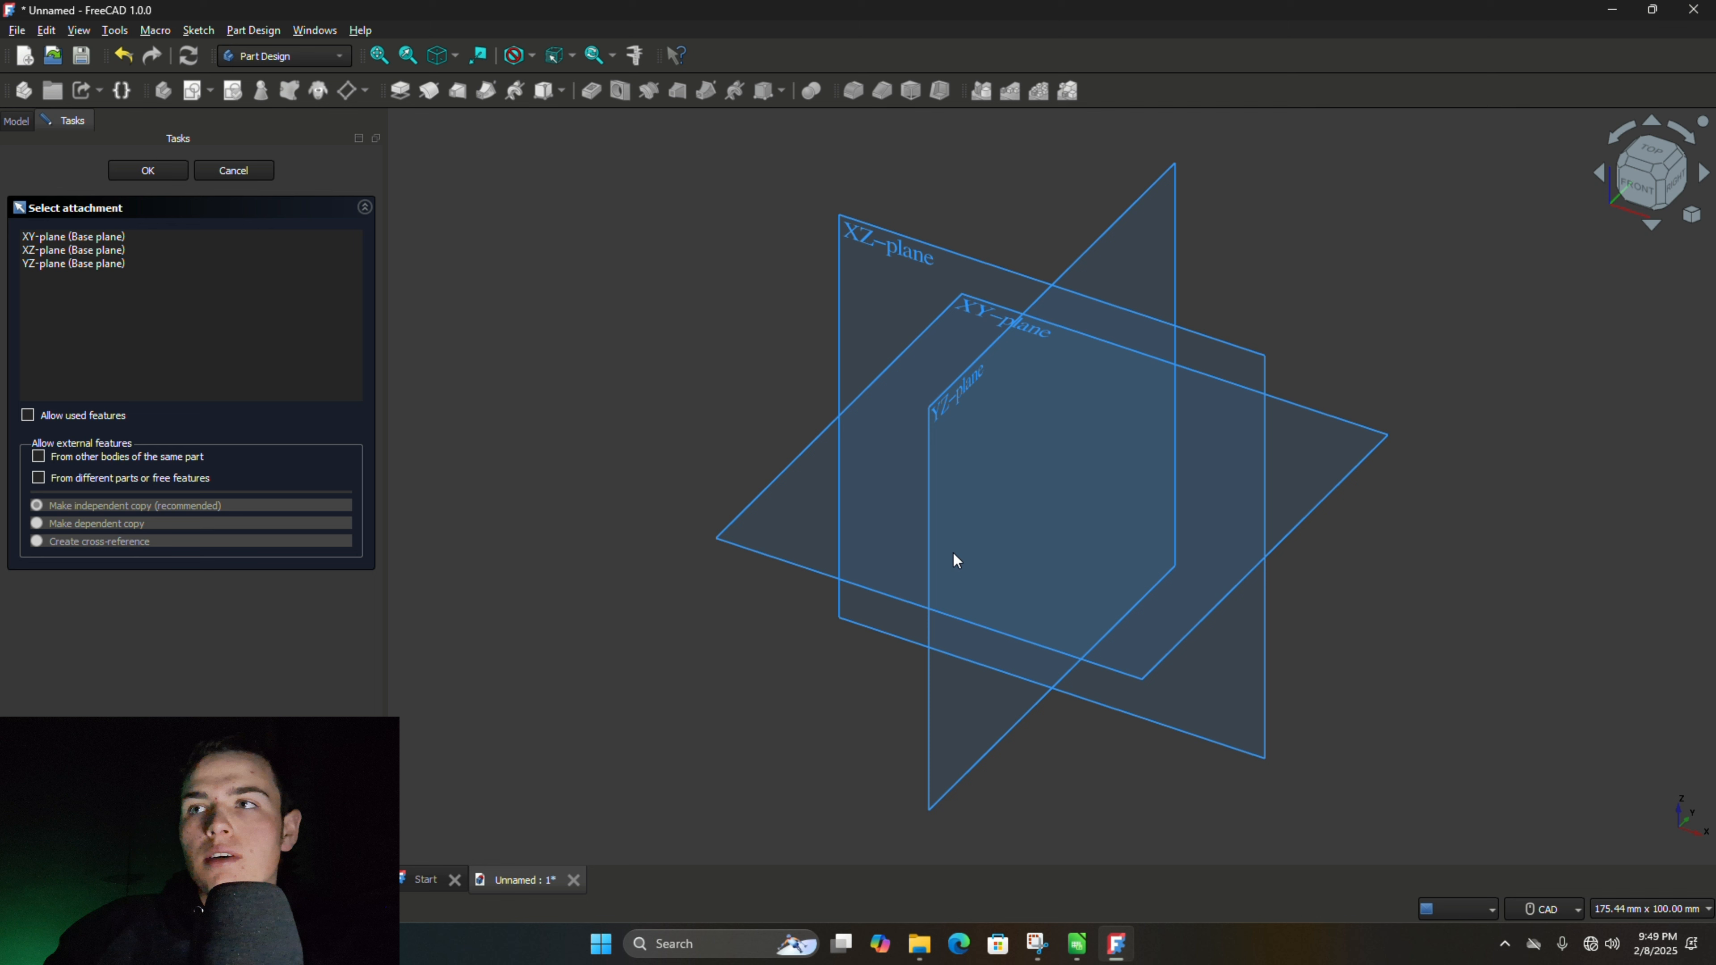
click(755, 508)
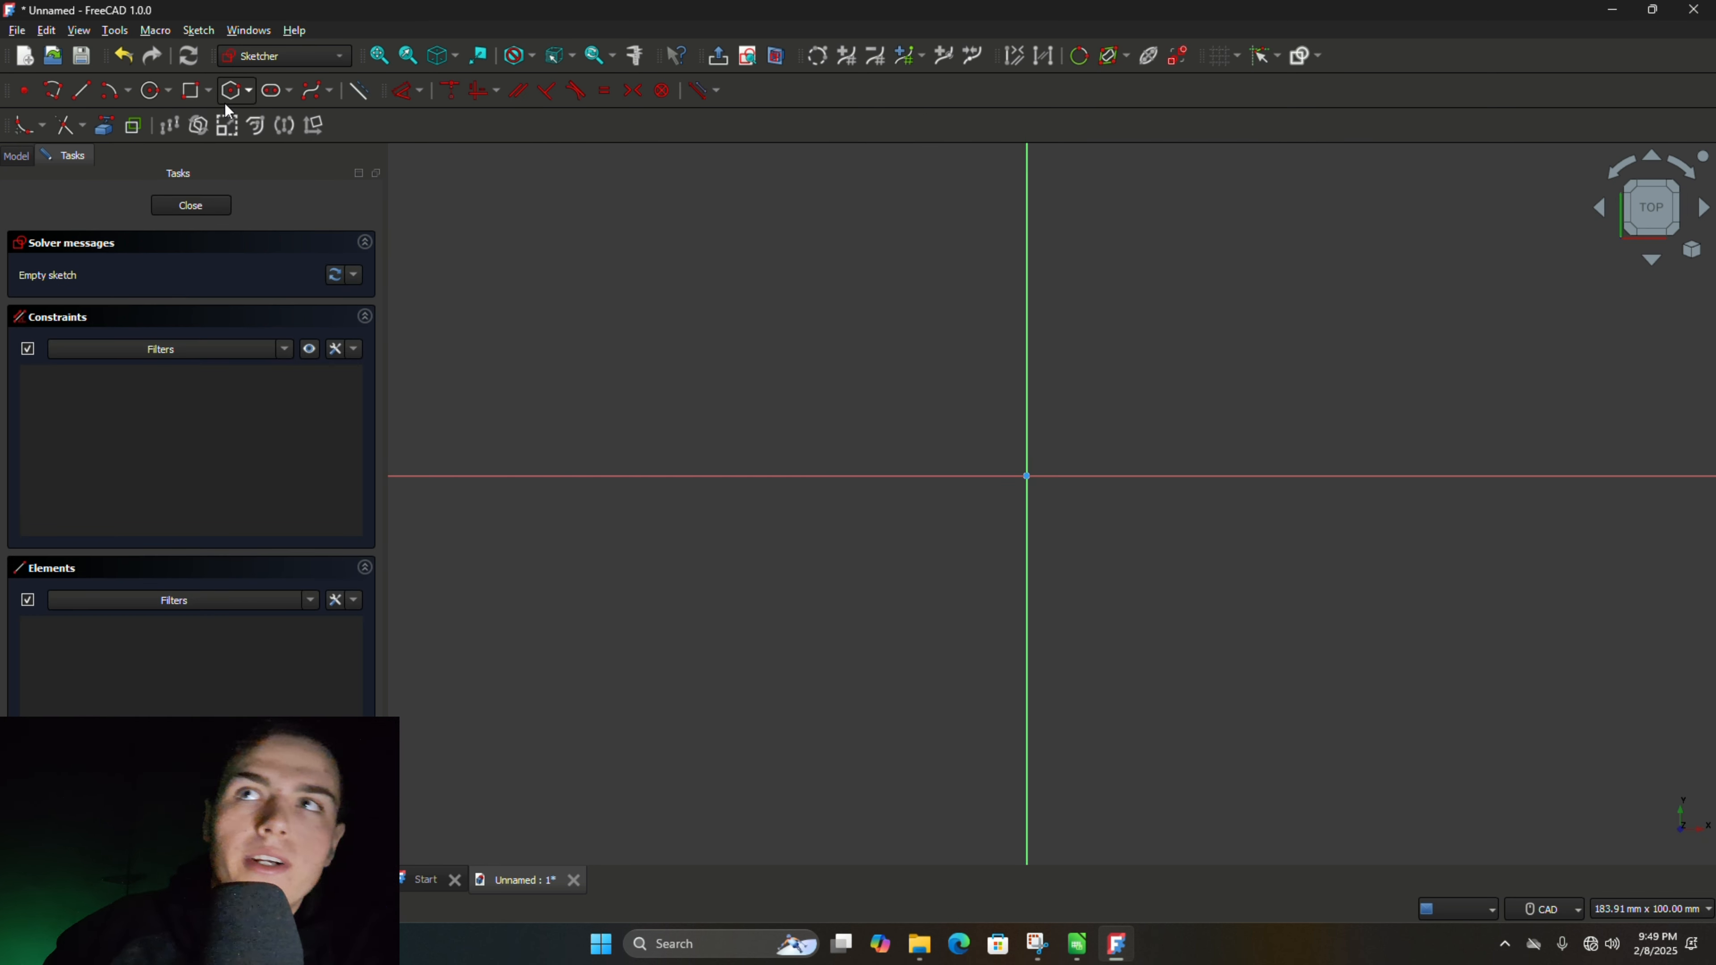
- Sketch a 20 mm by 20 mm centered rectangle at the origin and finish the sketch
click(197, 96)
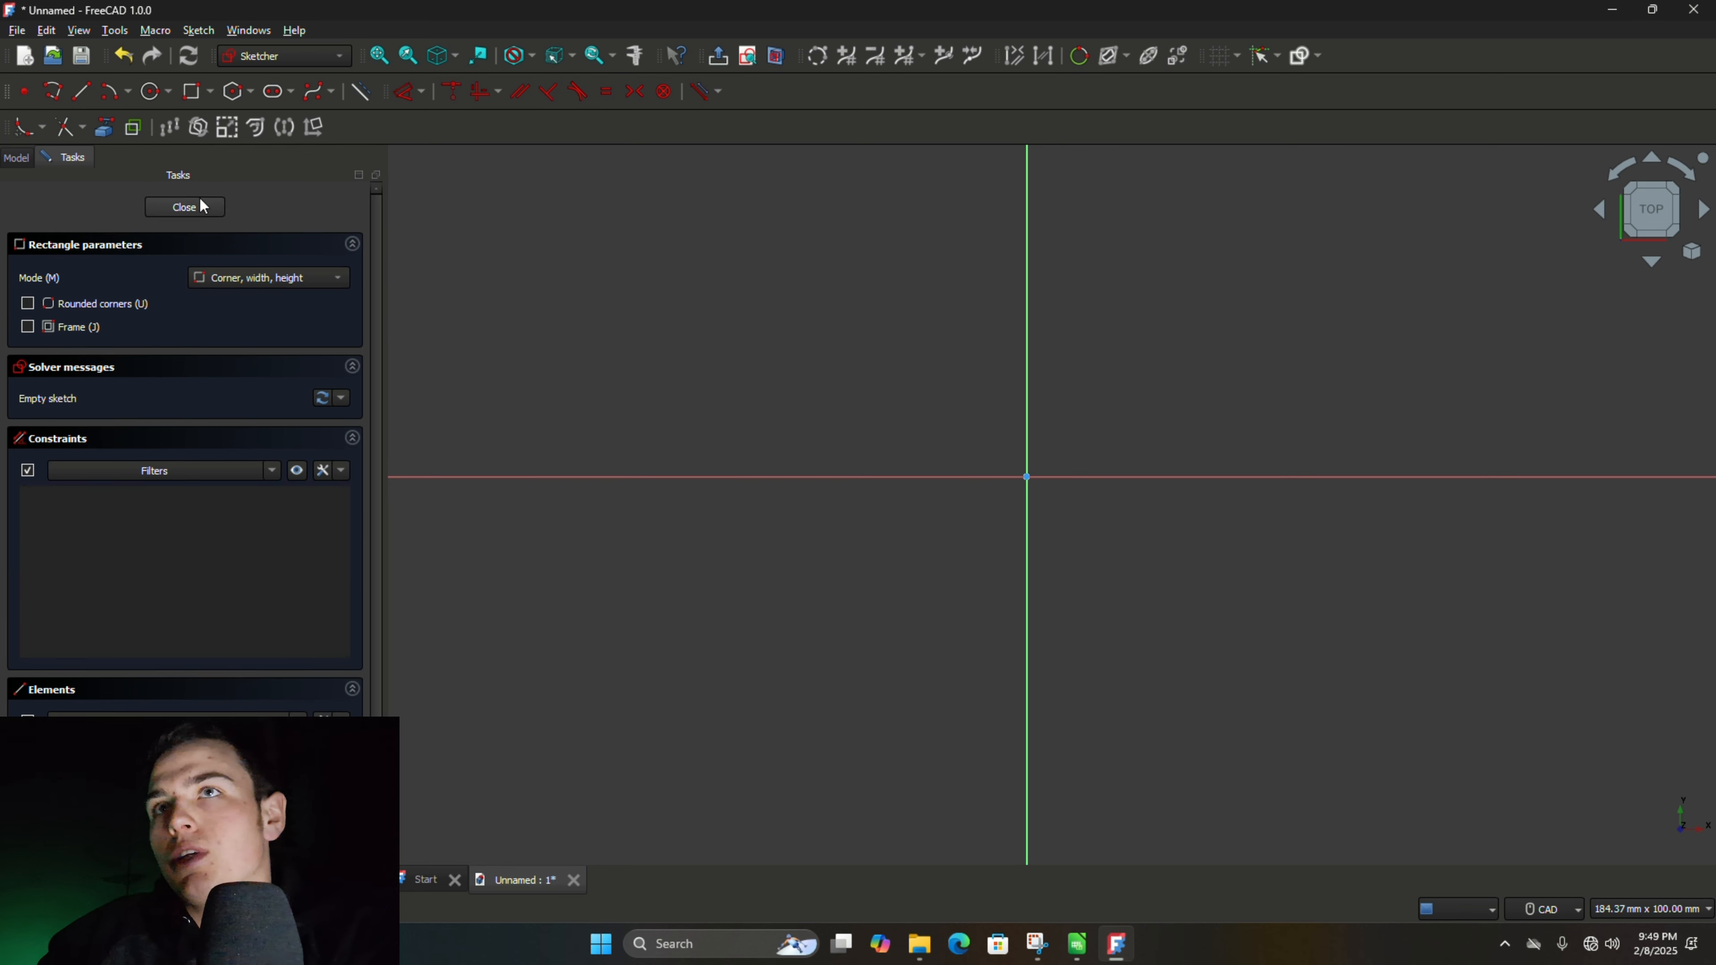
click(210, 95)
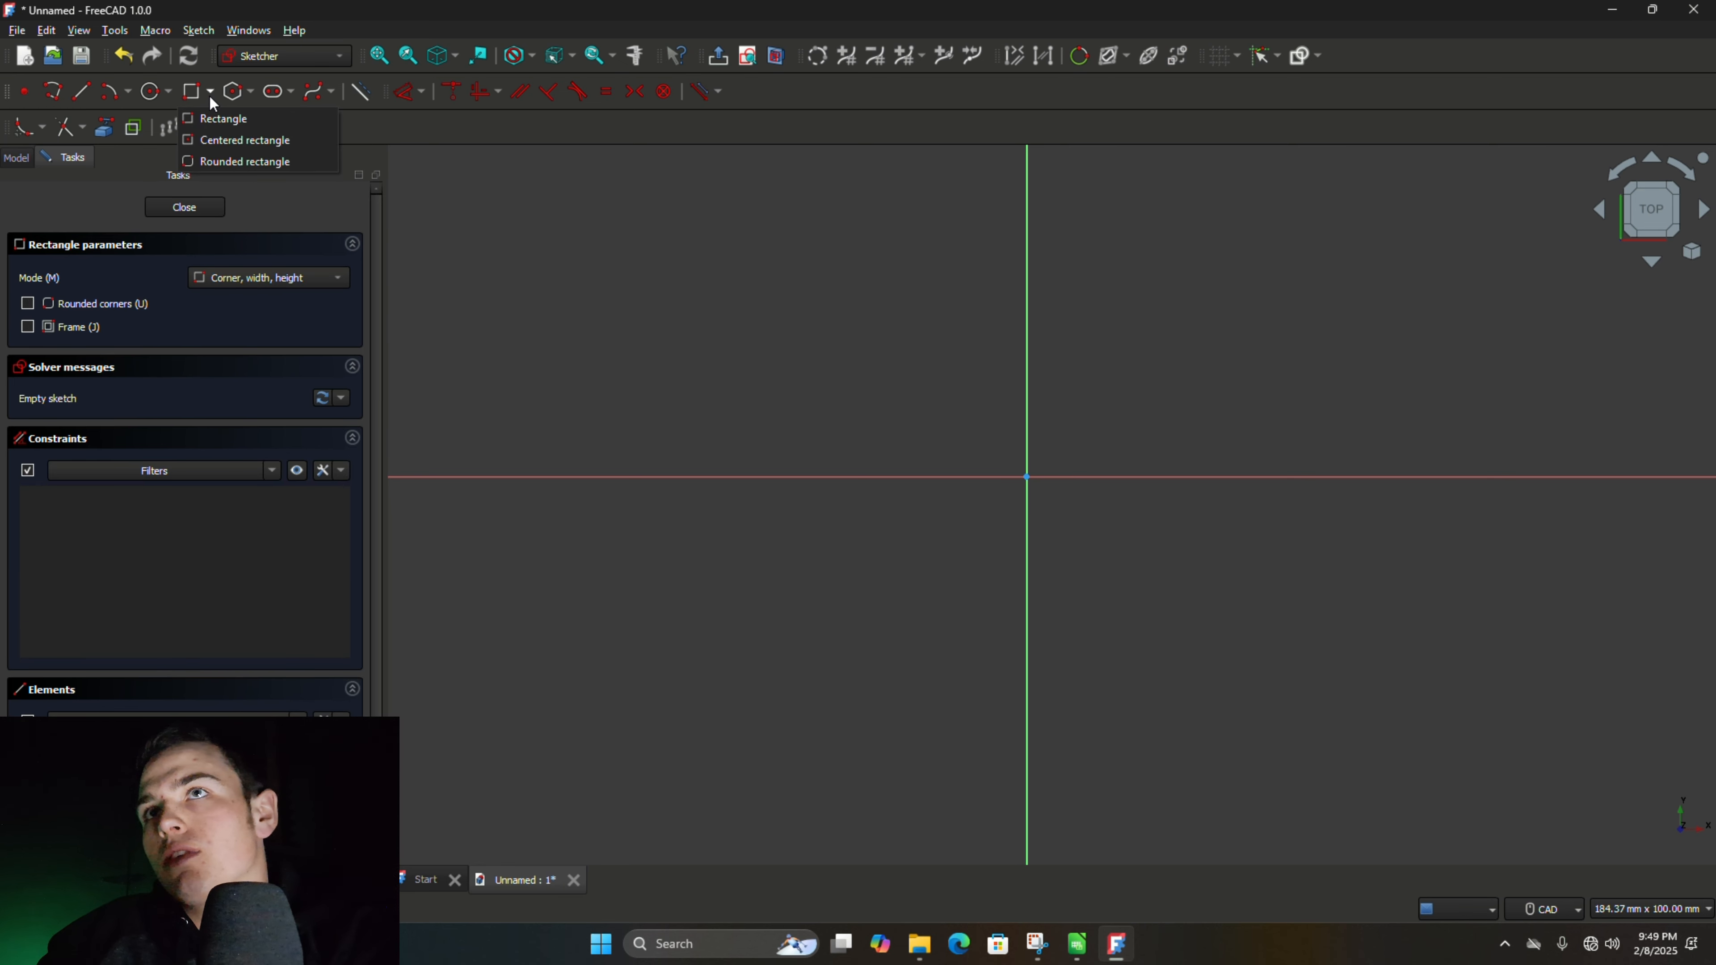
click(225, 144)
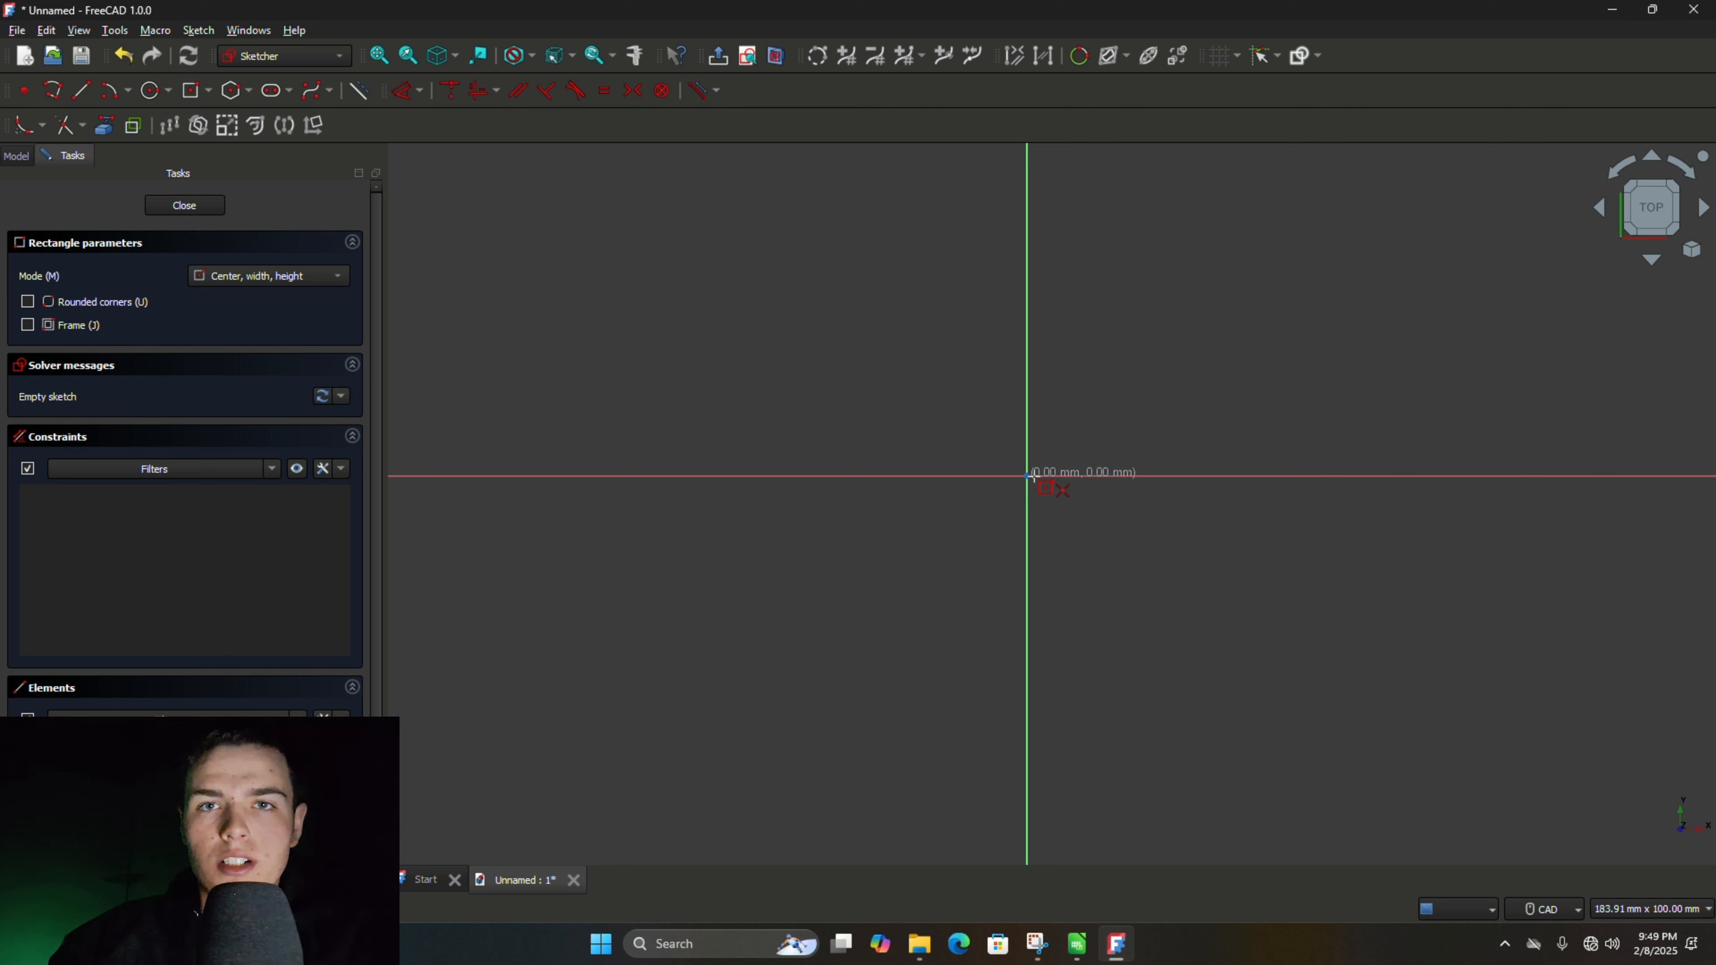
click(1027, 475)
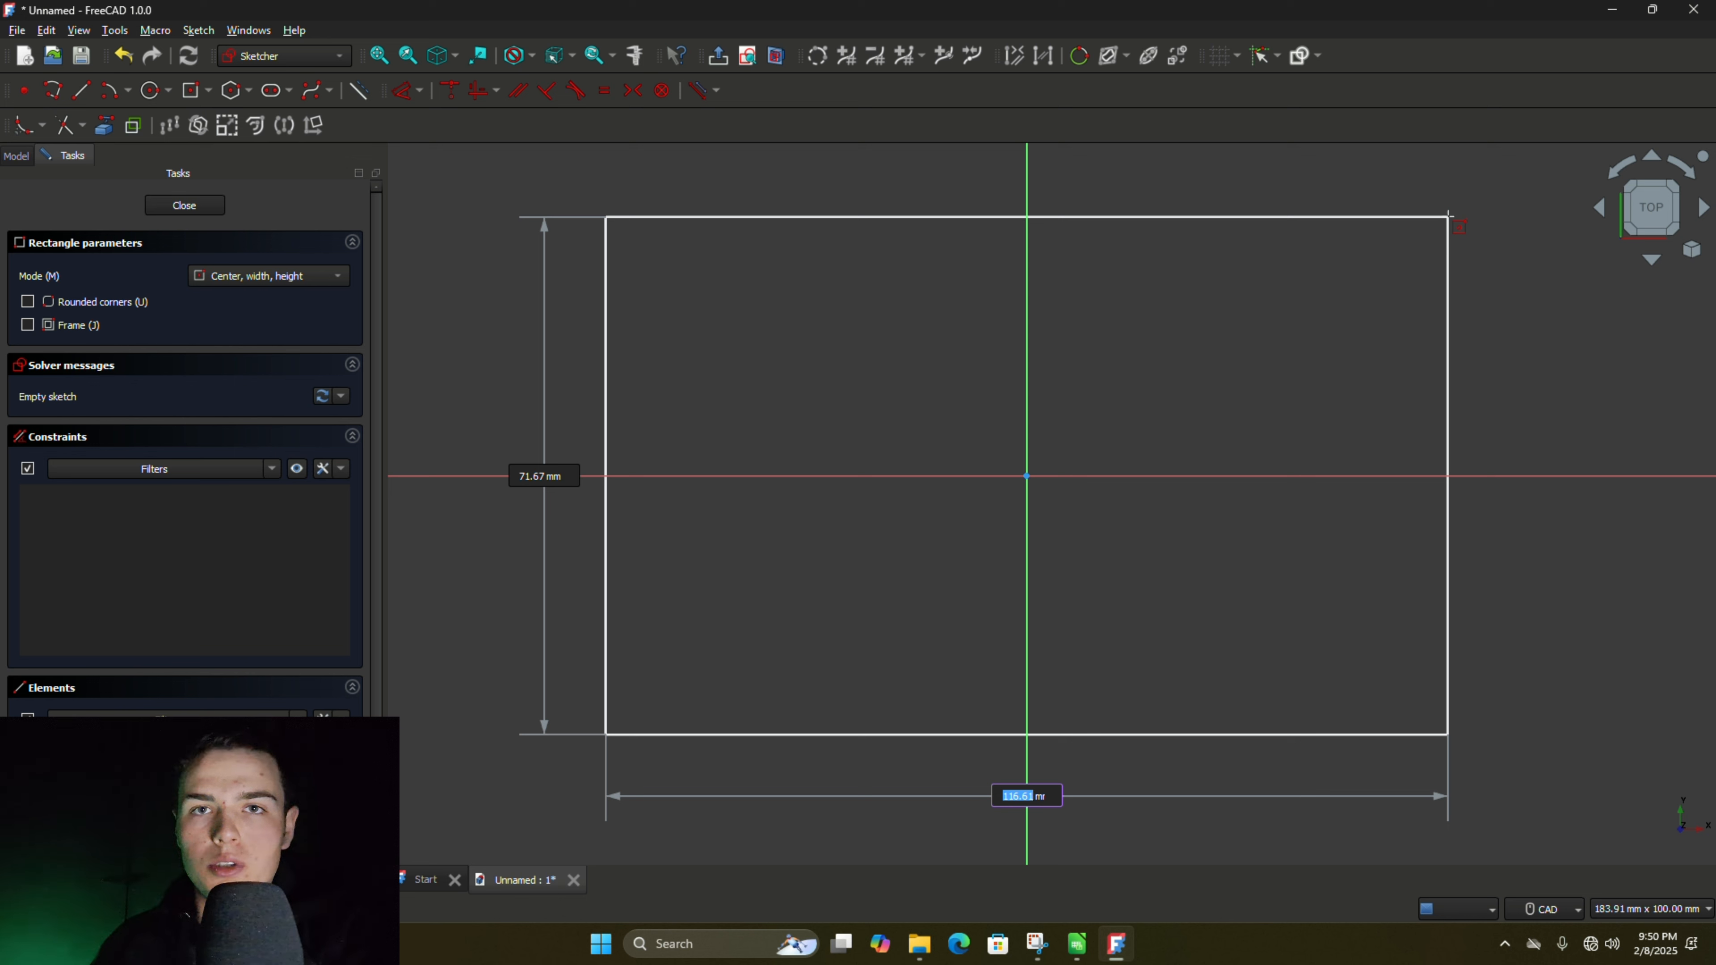
text(20)
key(Tab)
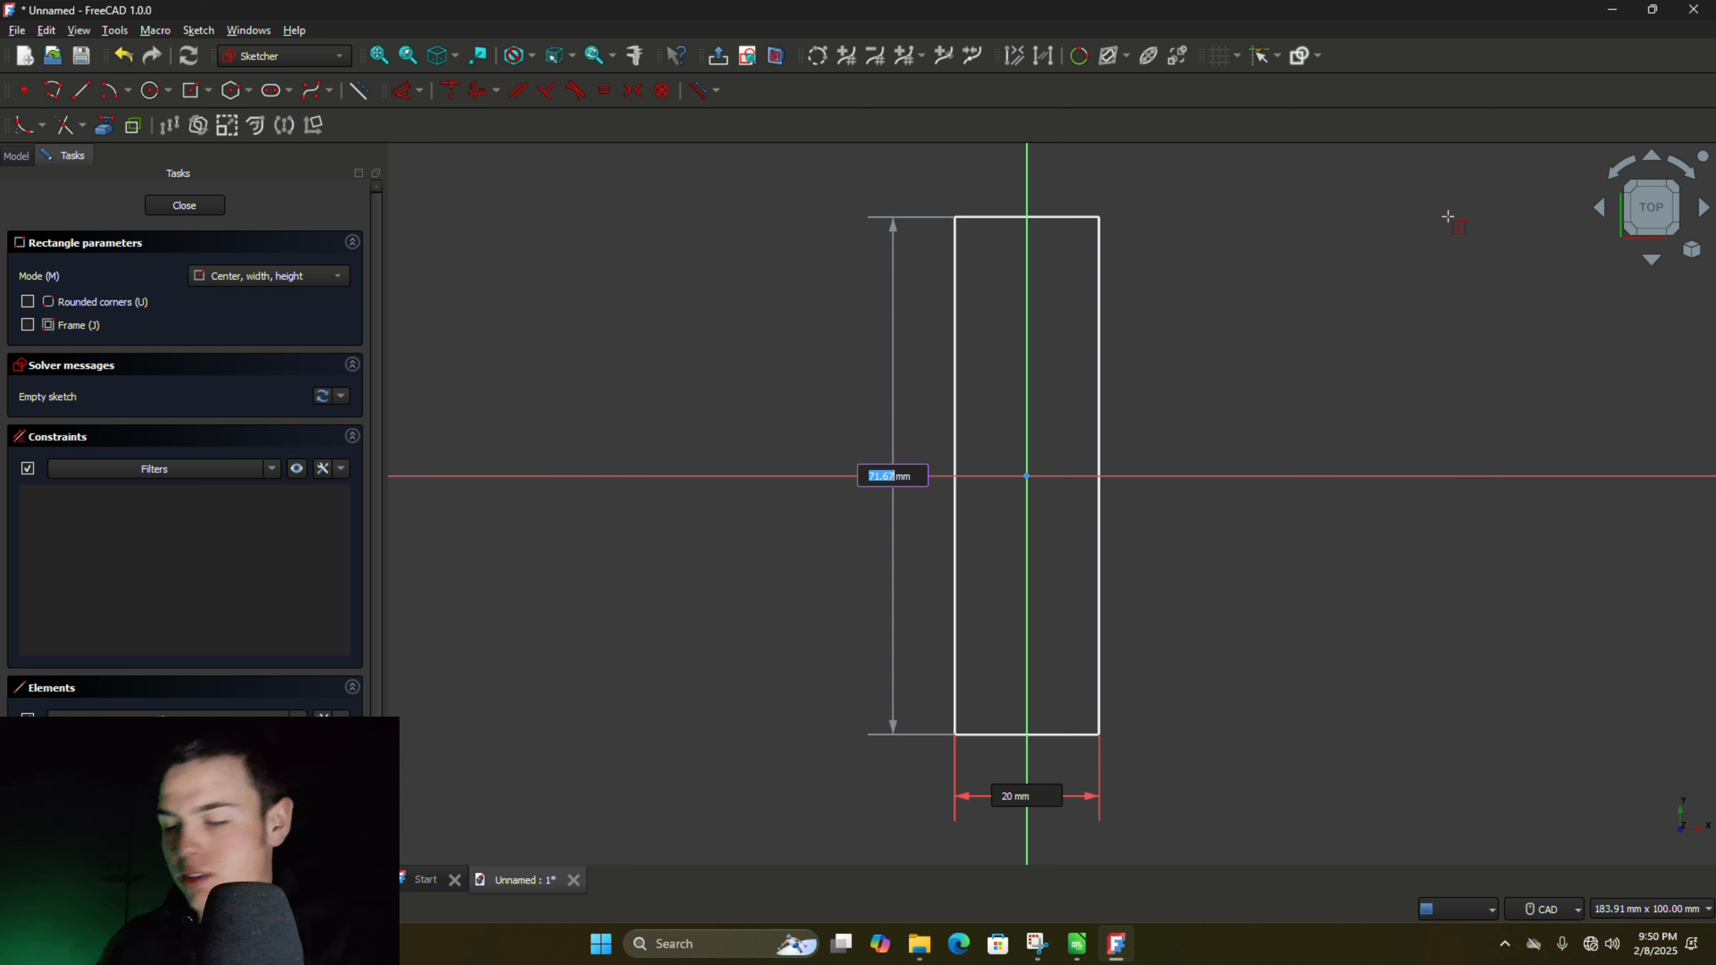
text(20)
key(Return)
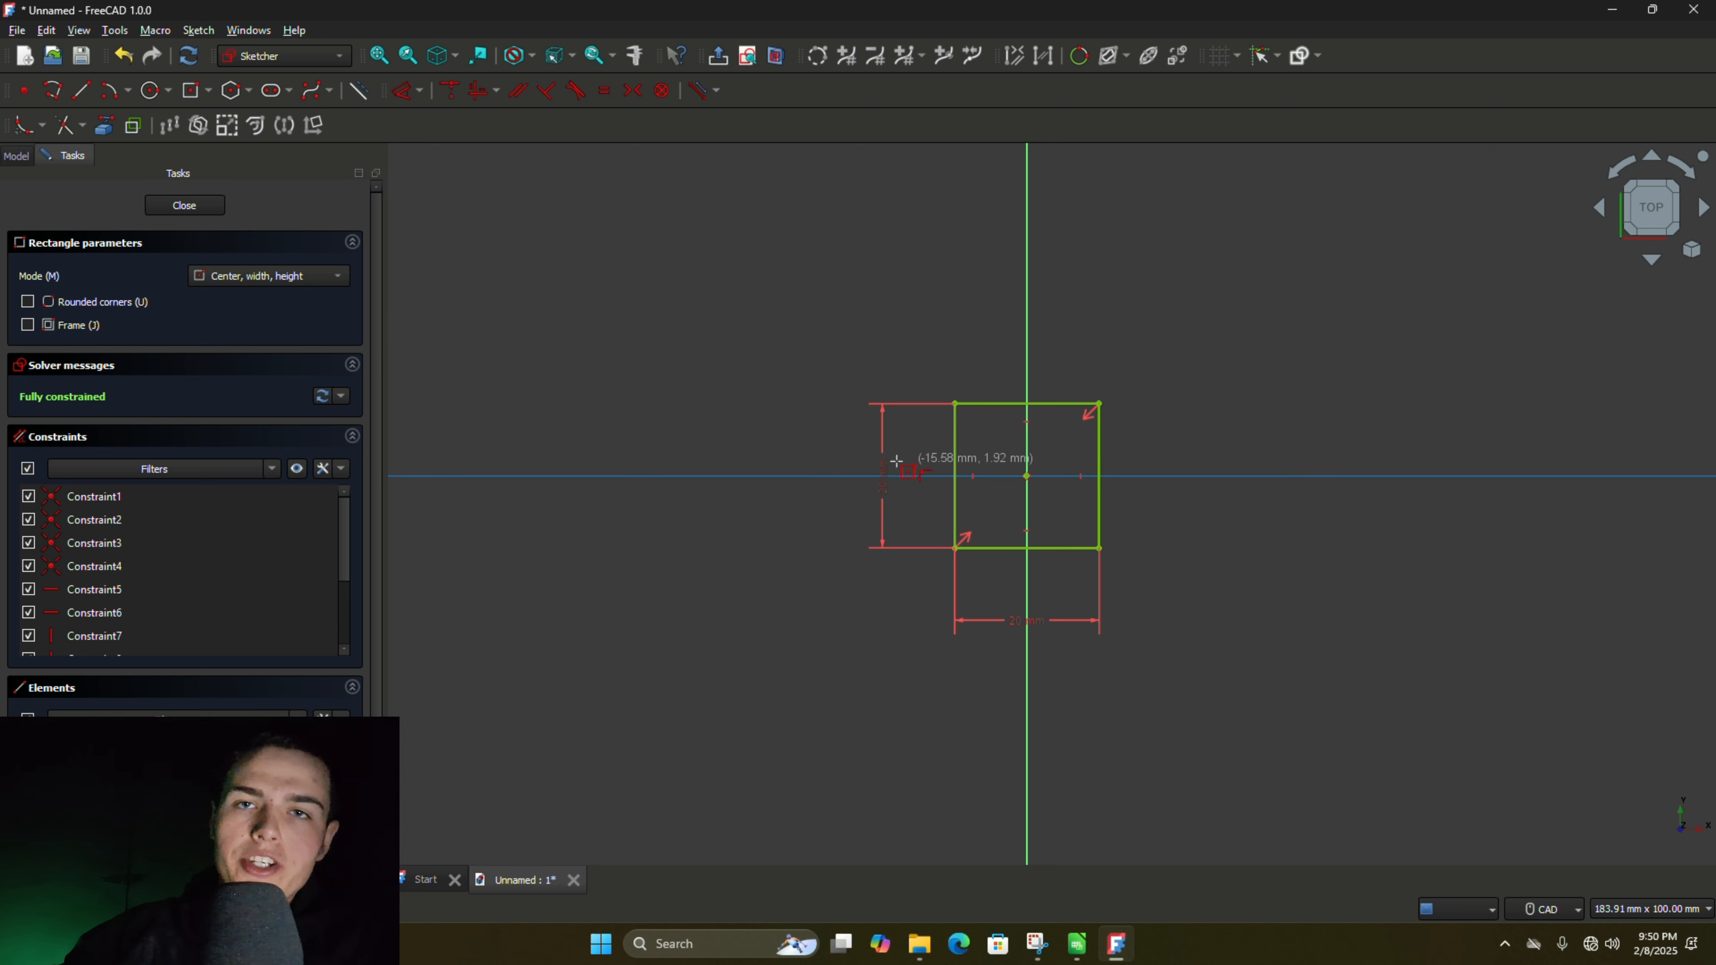
click(185, 206)
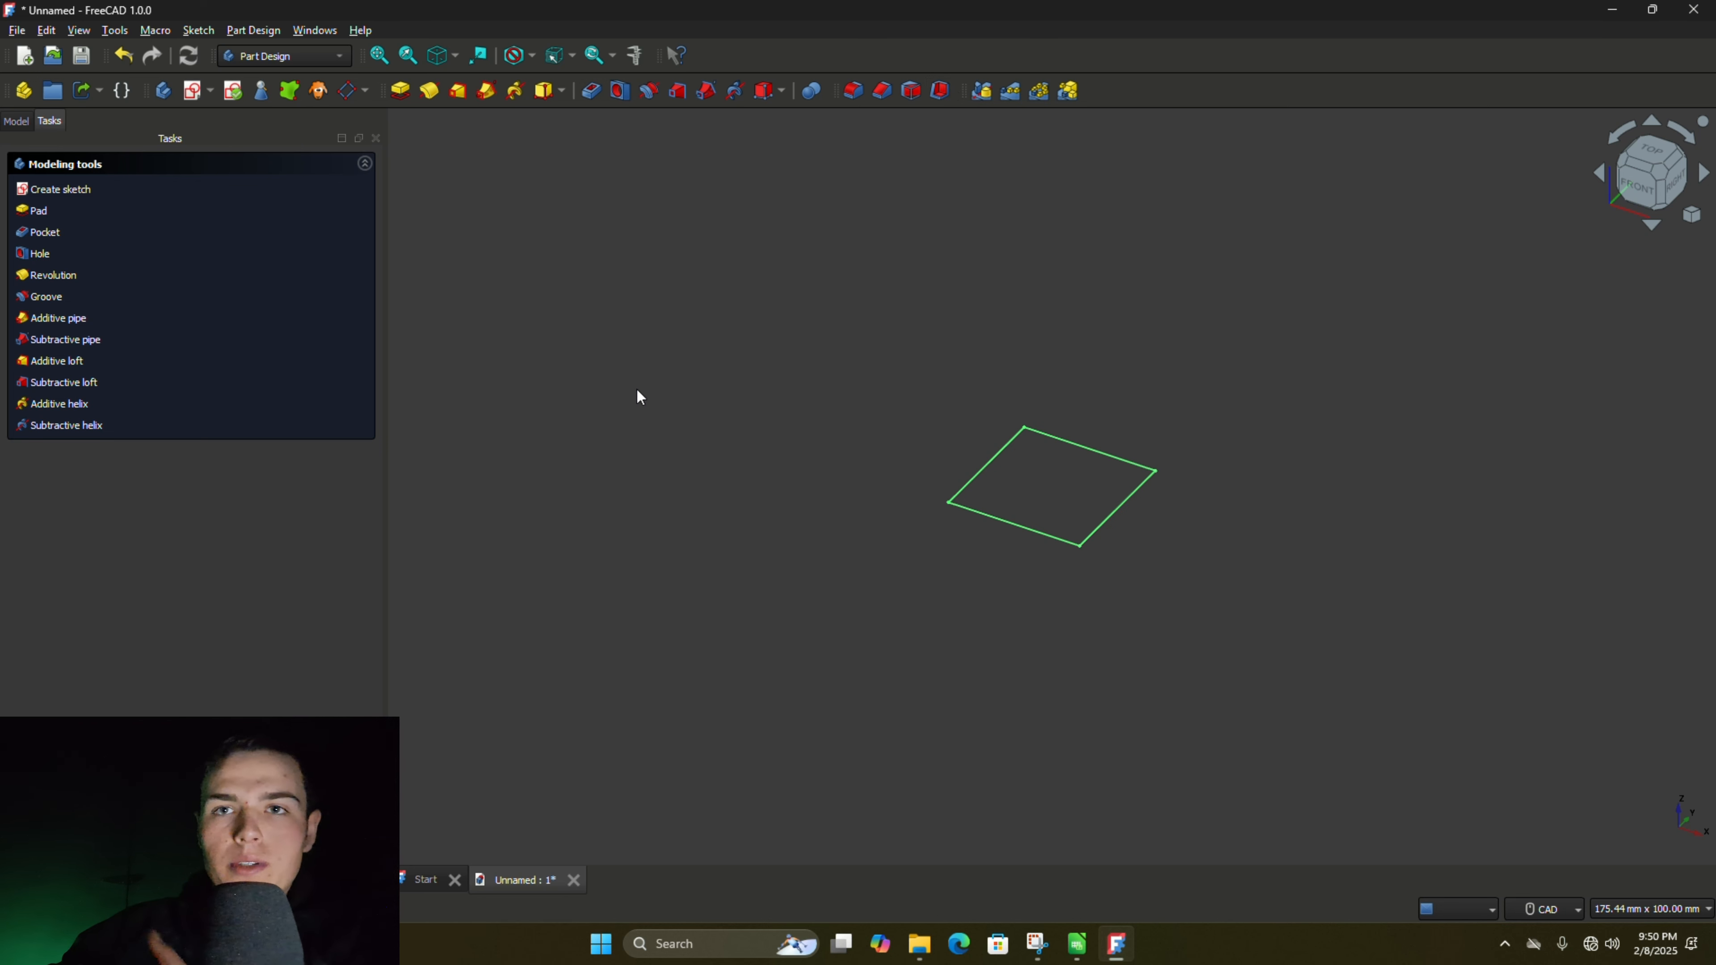
- Pad the square sketch to a length of 20 mm to form a cube
click(737, 315)
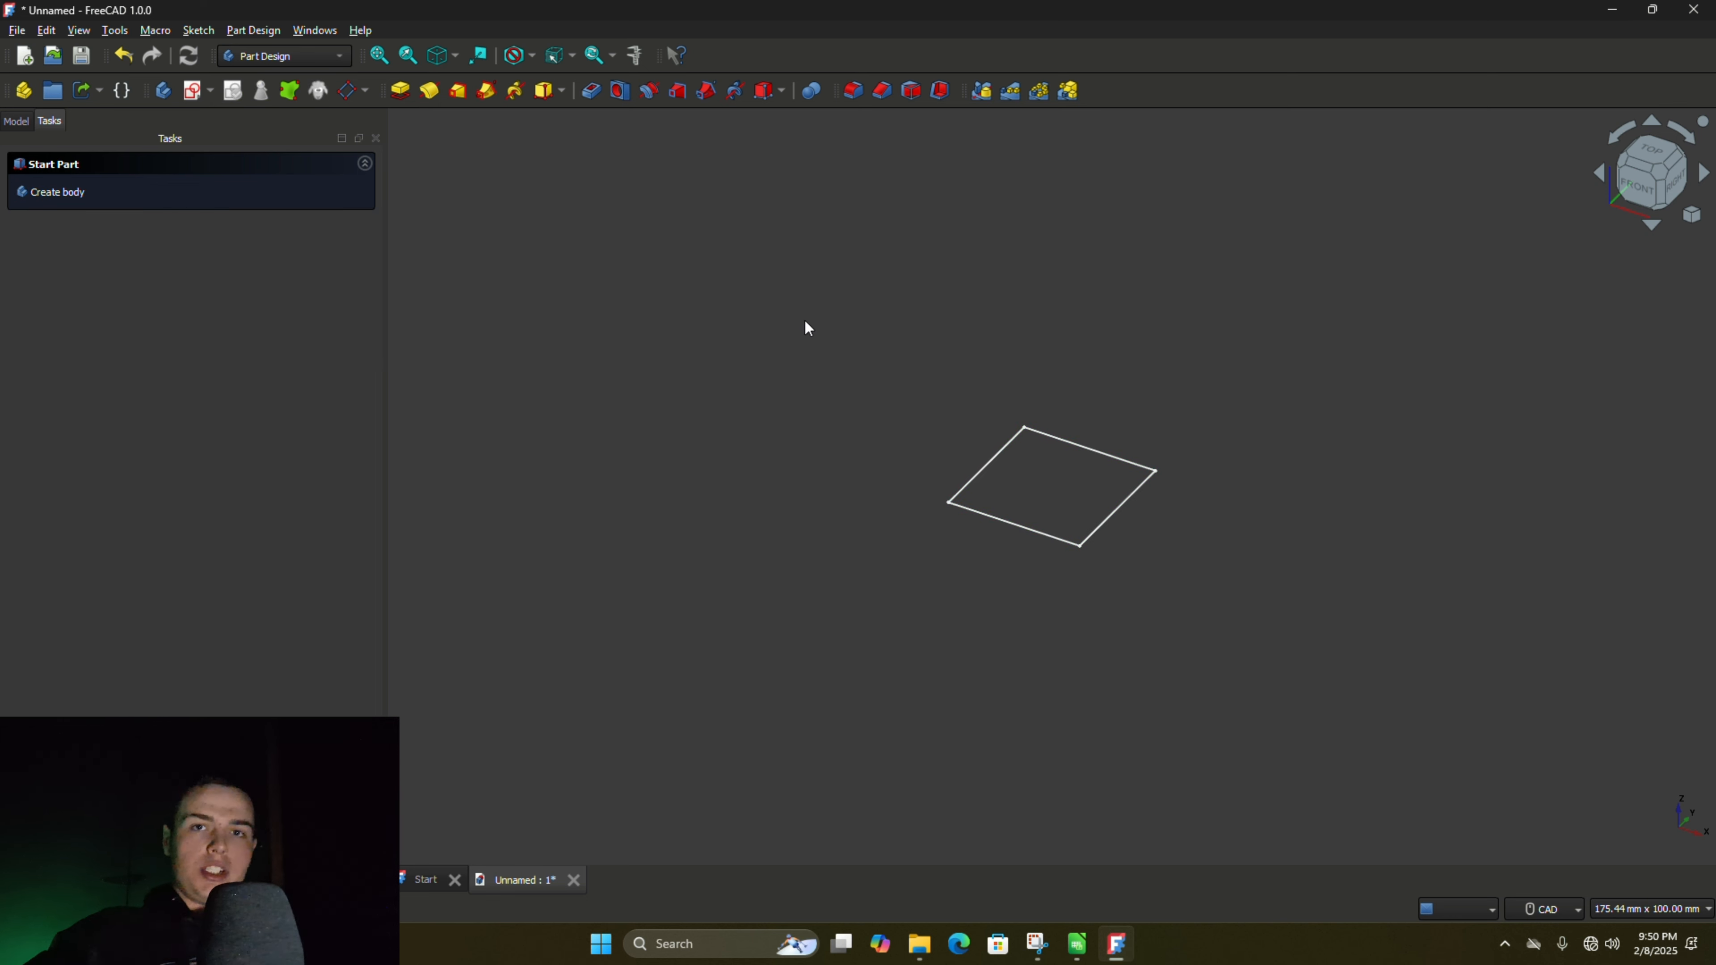
click(986, 465)
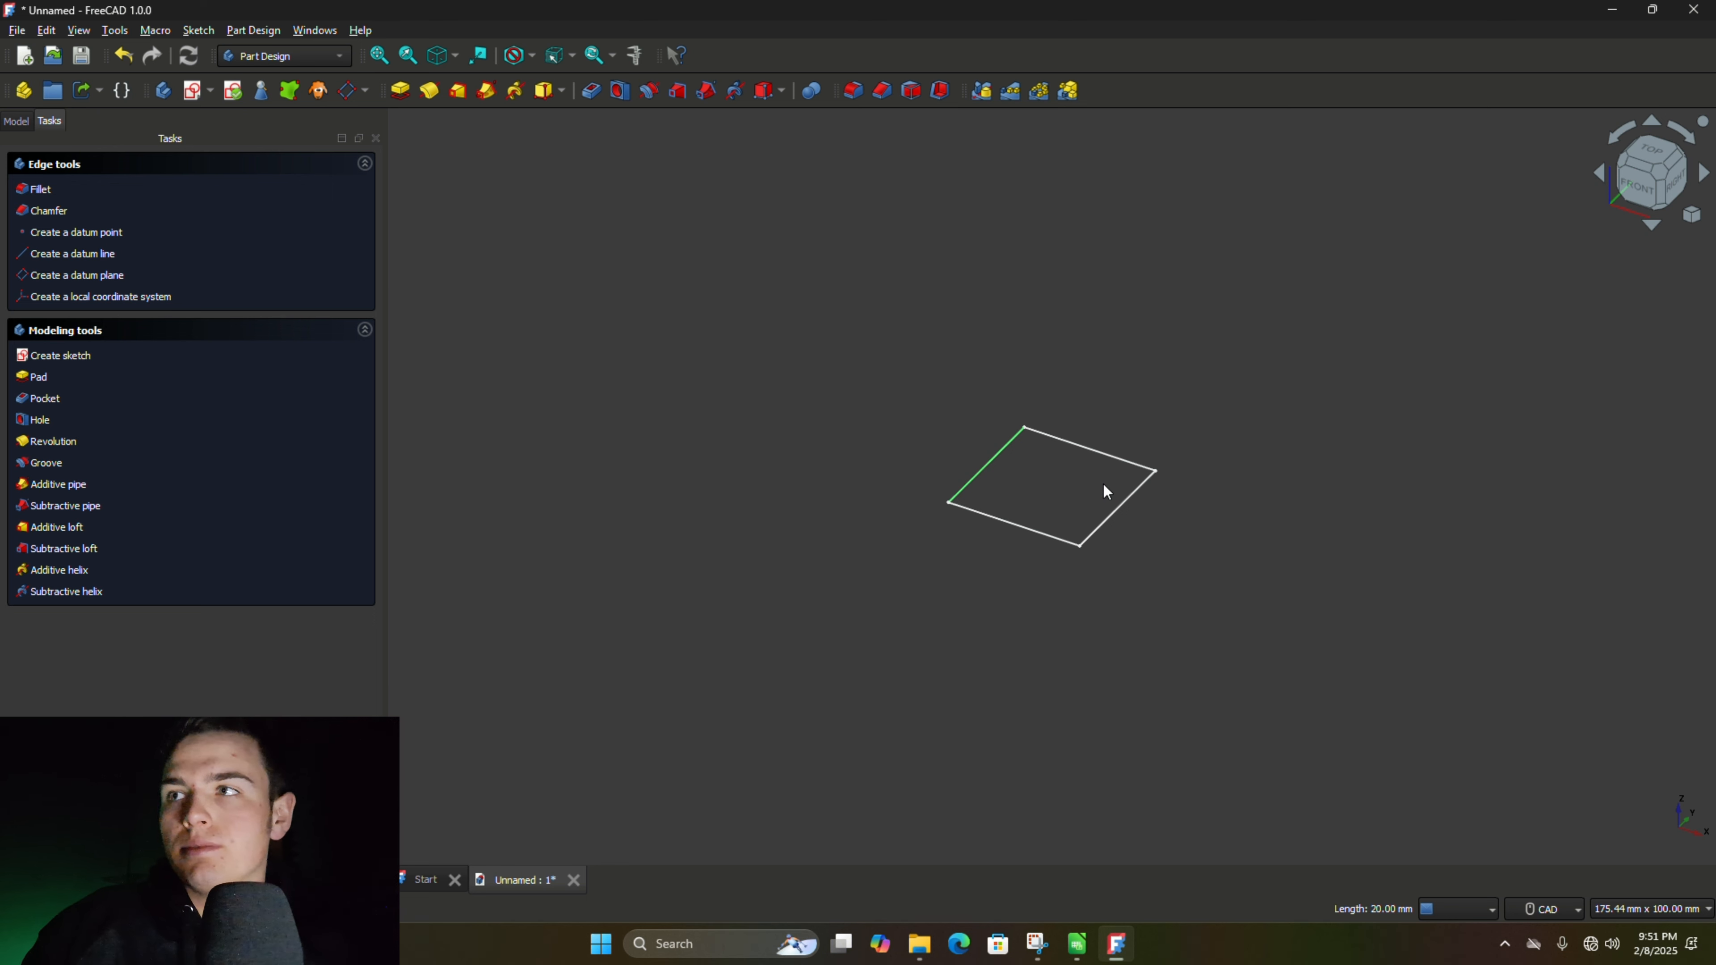
ctrl+click(1079, 446)
ctrl+click(1126, 510)
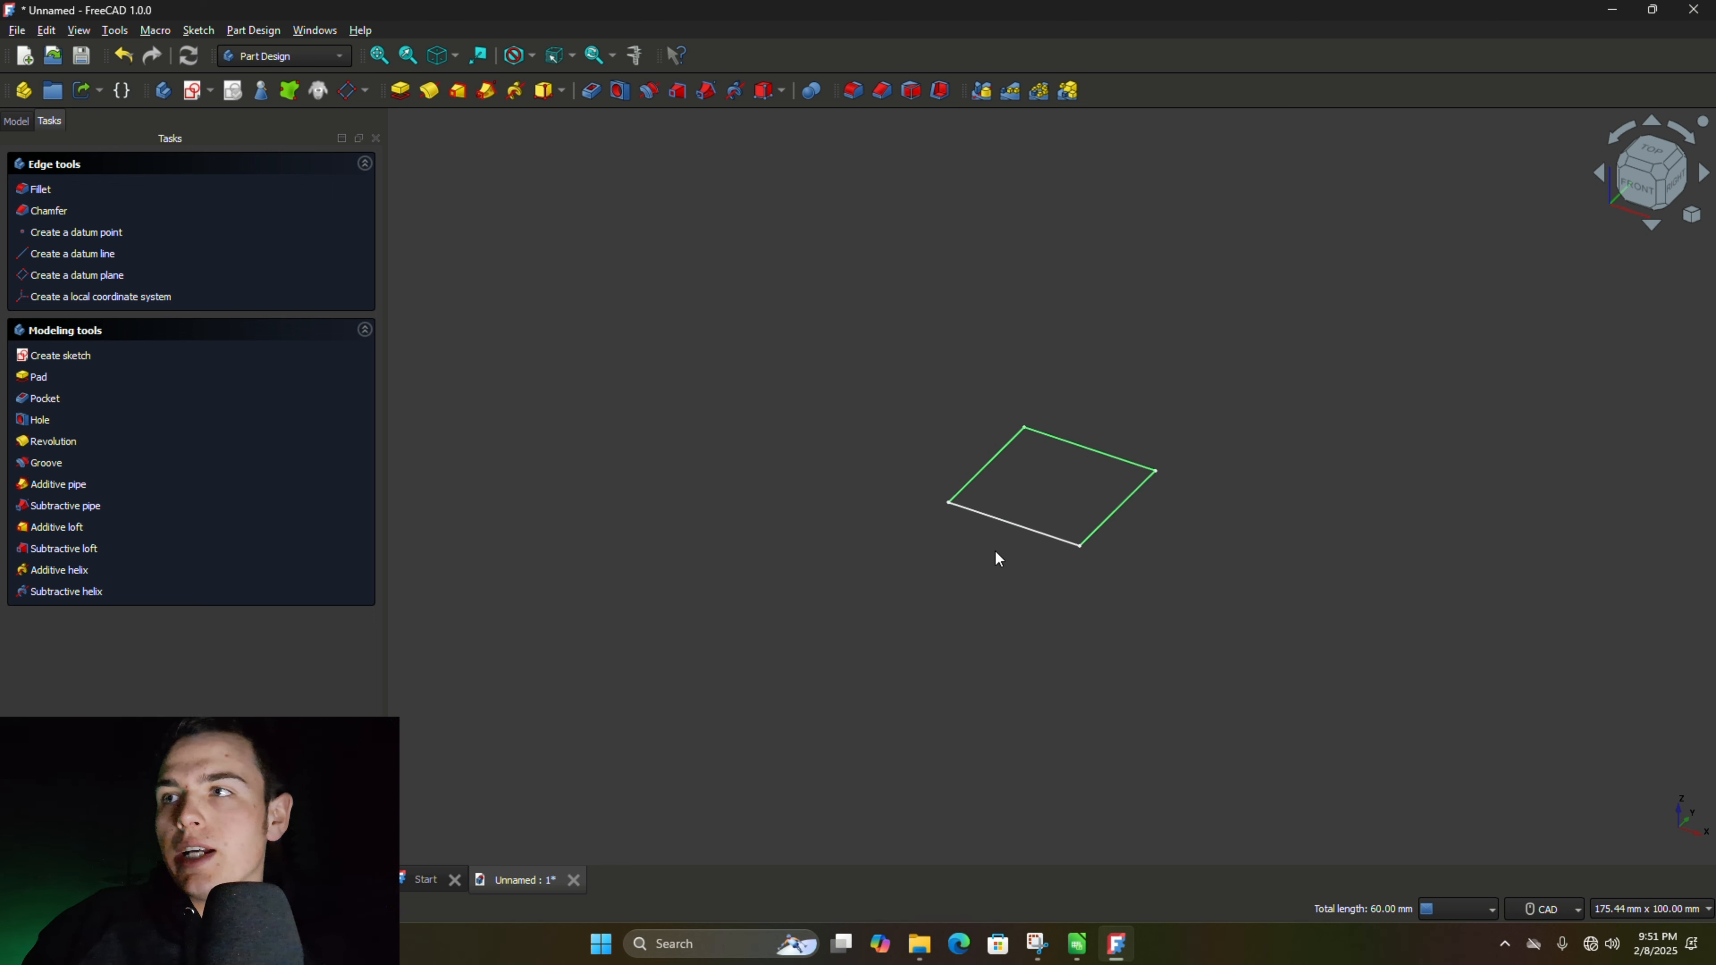
ctrl+click(995, 521)
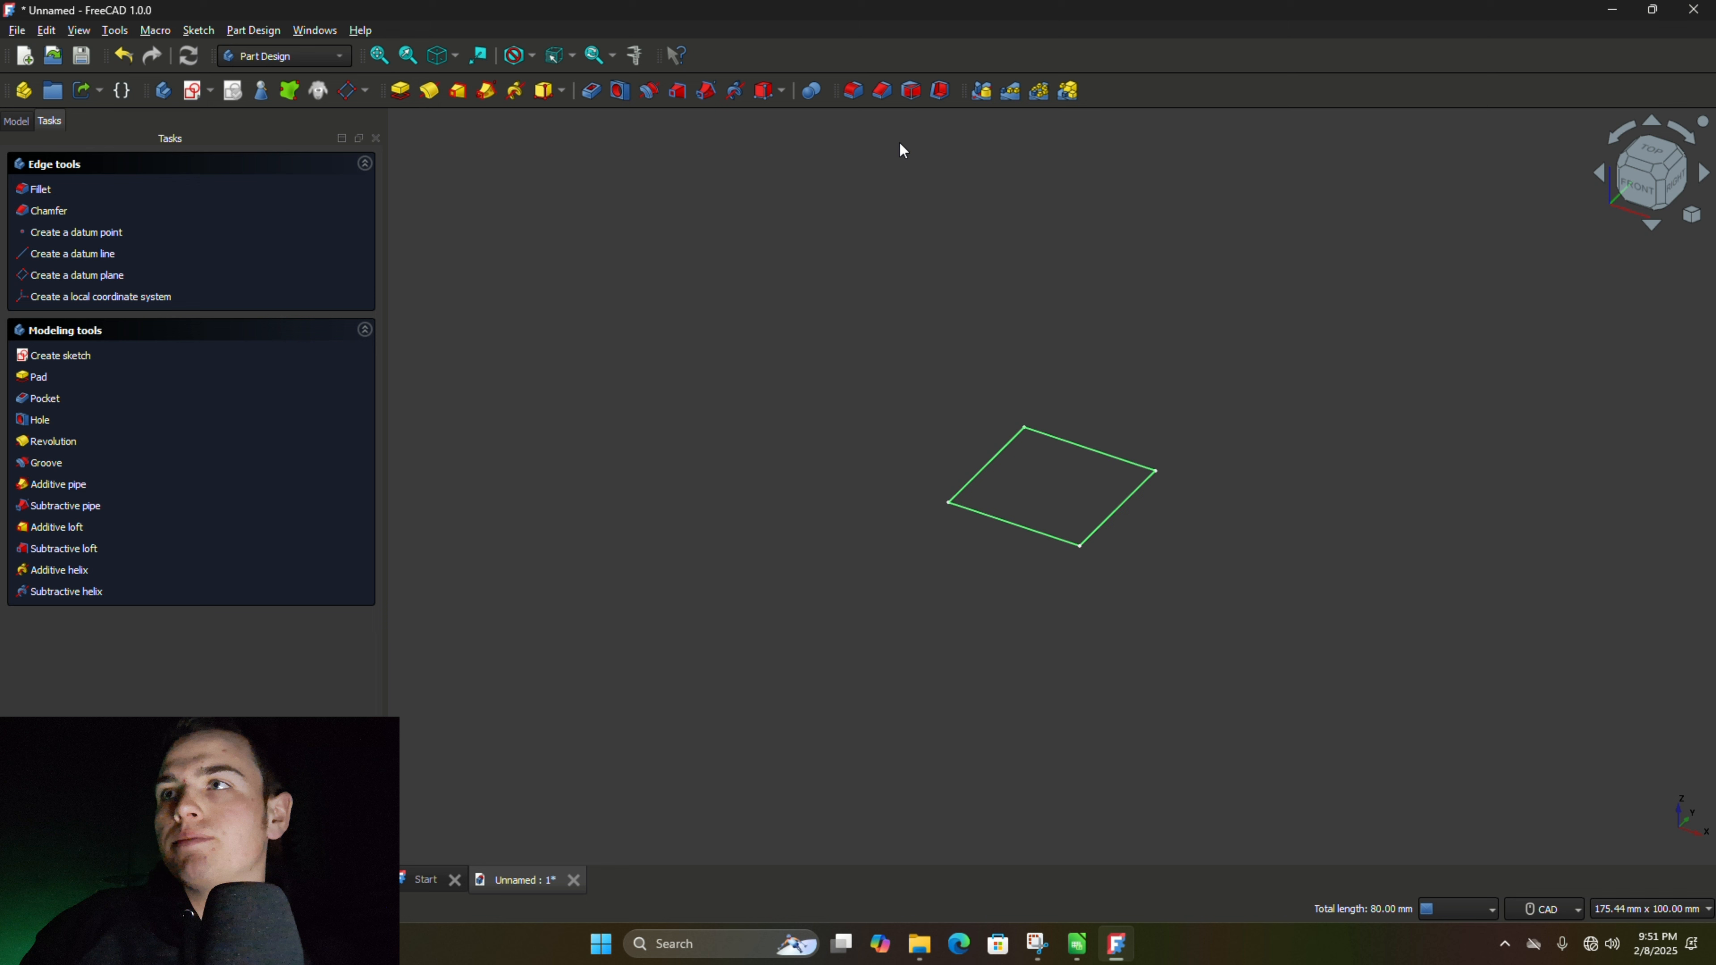
click(400, 95)
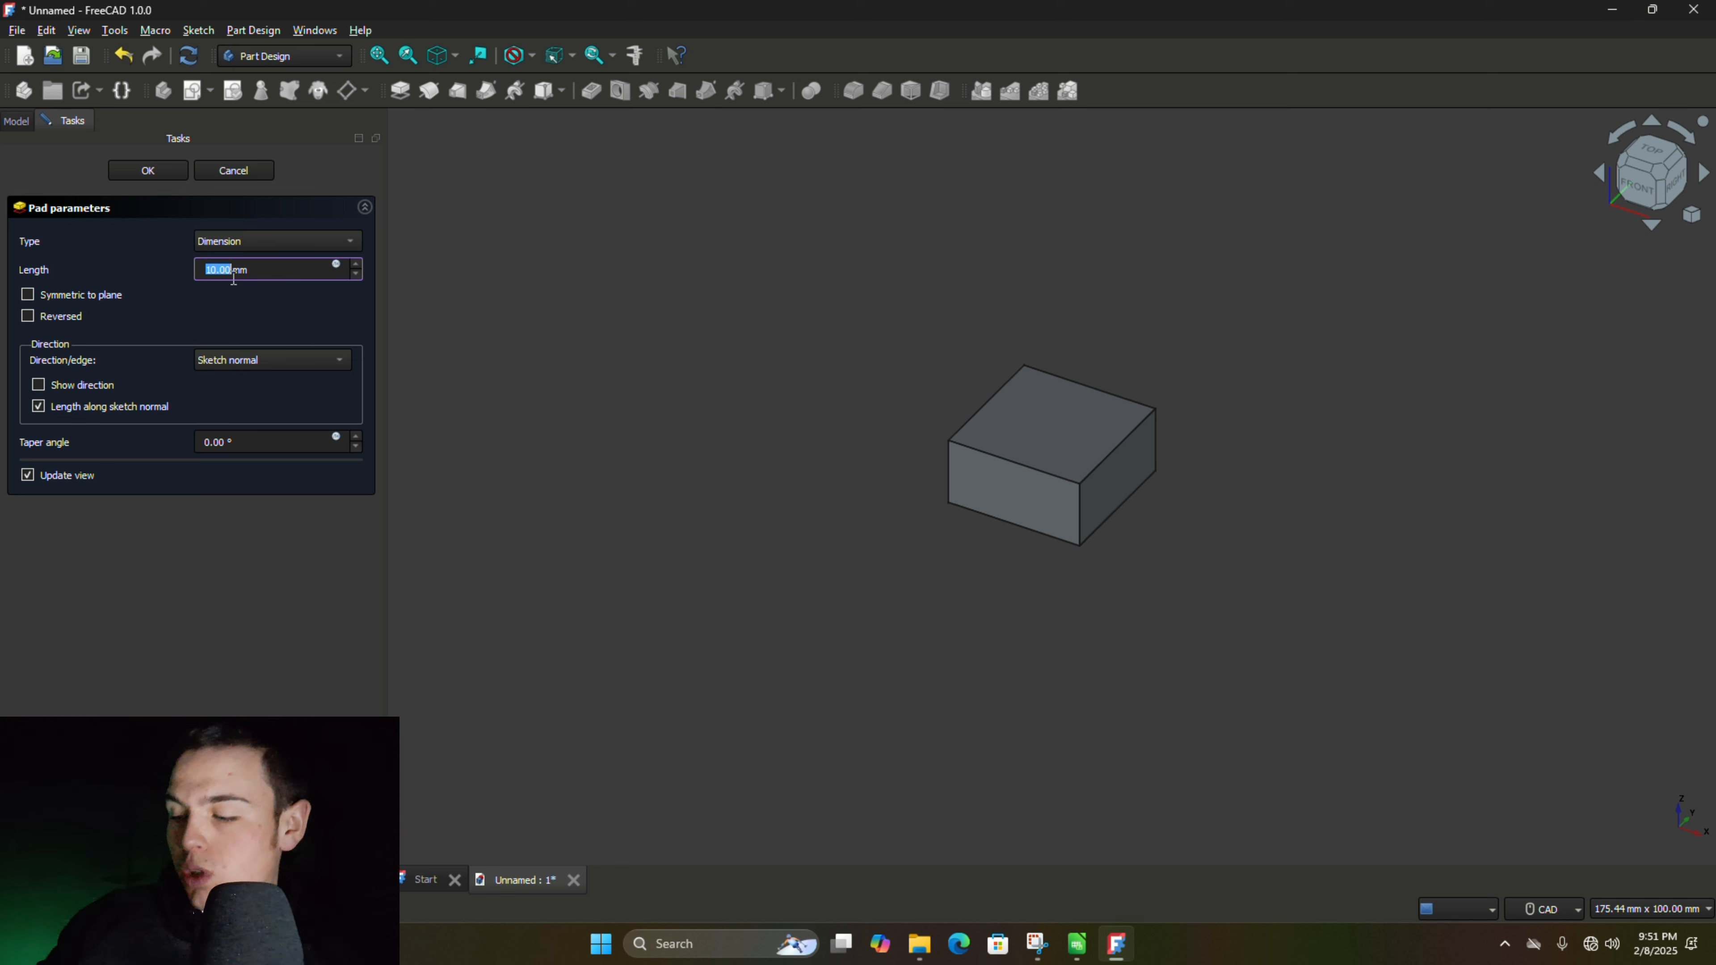
text(20)
key(Return)
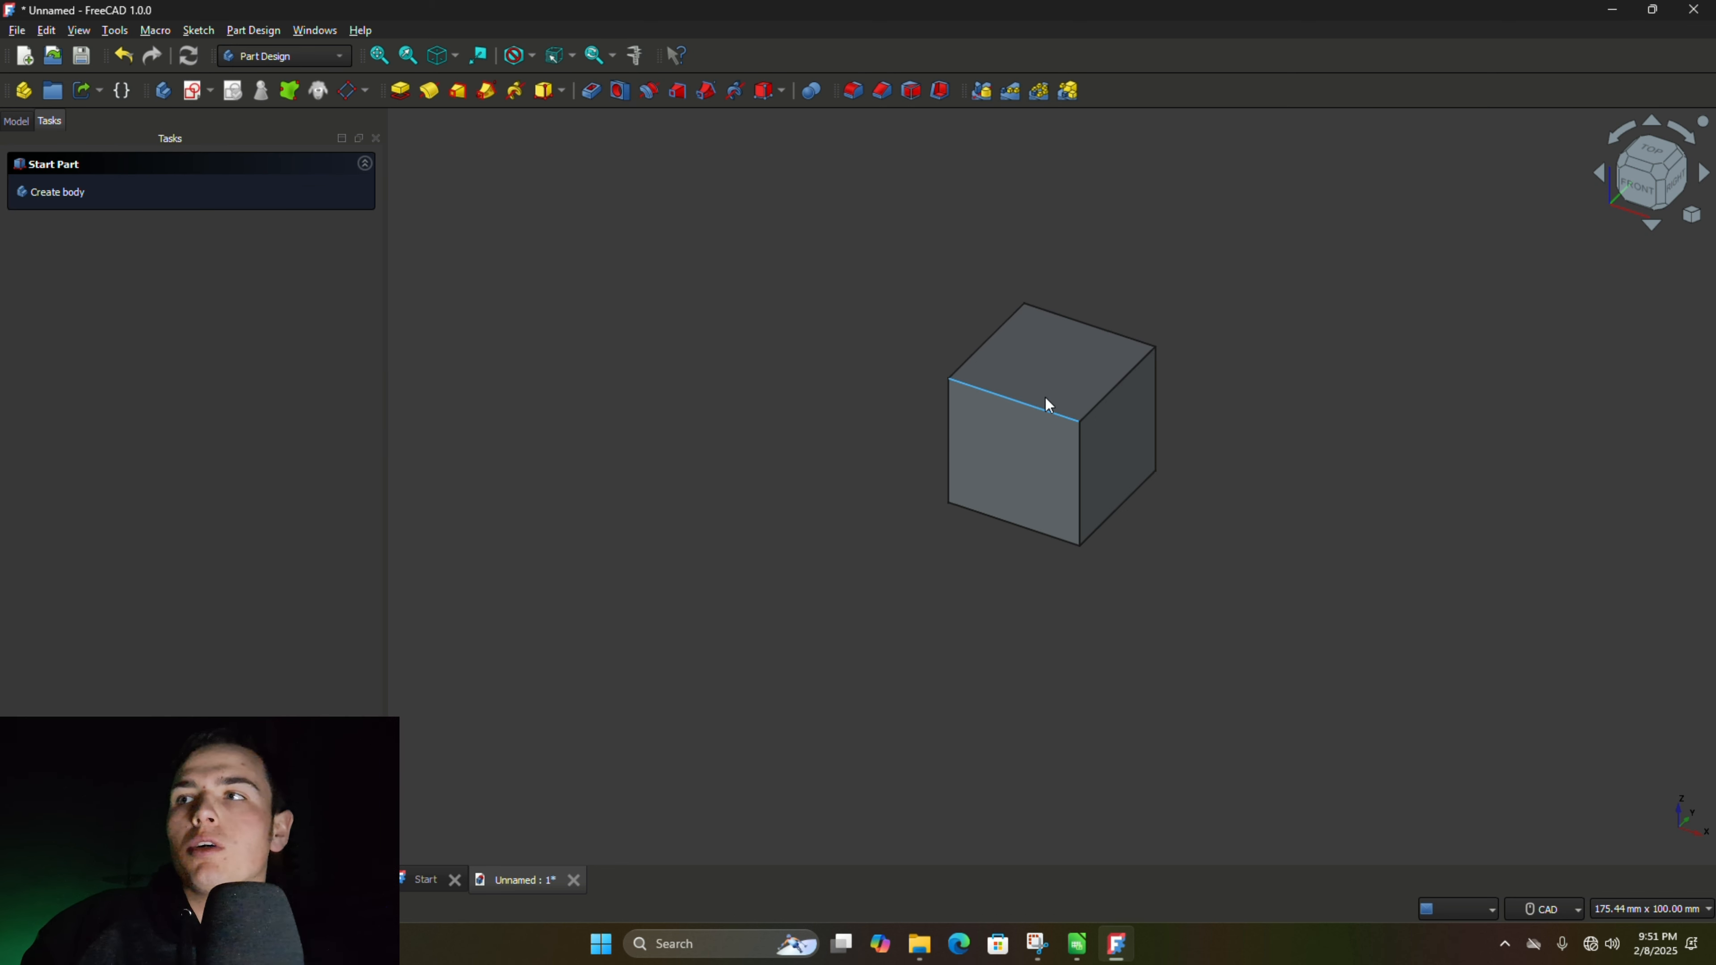
- Sketch a 15 mm diameter circle centered at the origin on the cube's top face and finish the sketch
click(1050, 368)
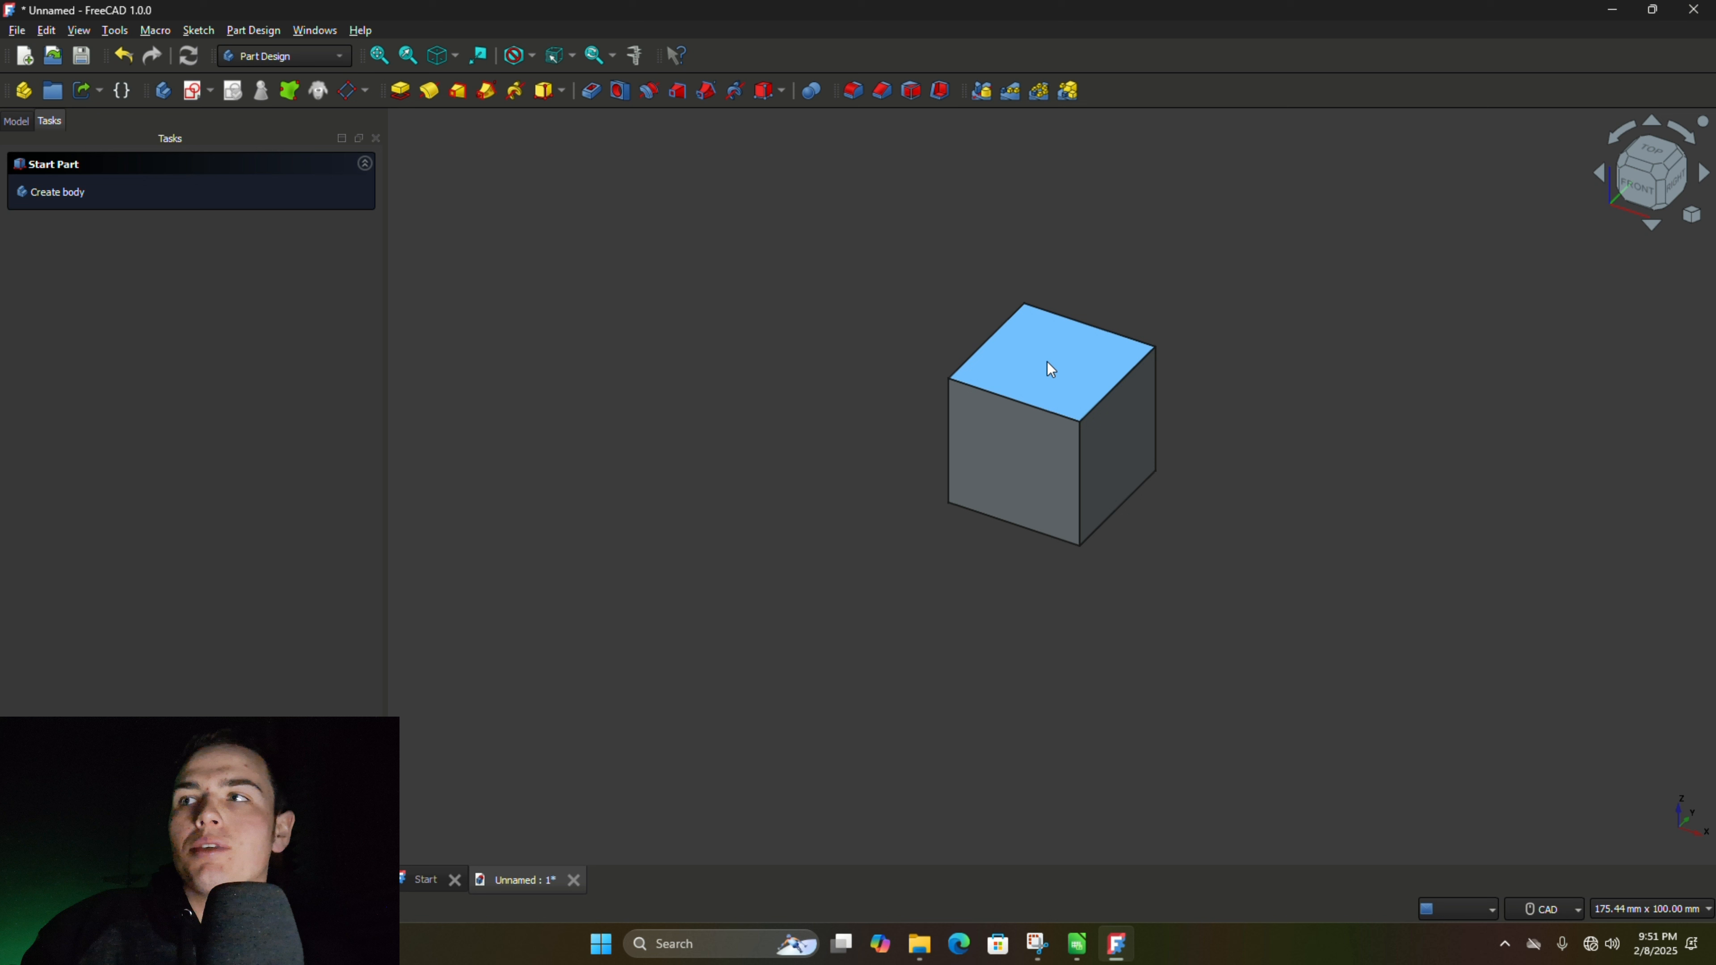
click(1021, 376)
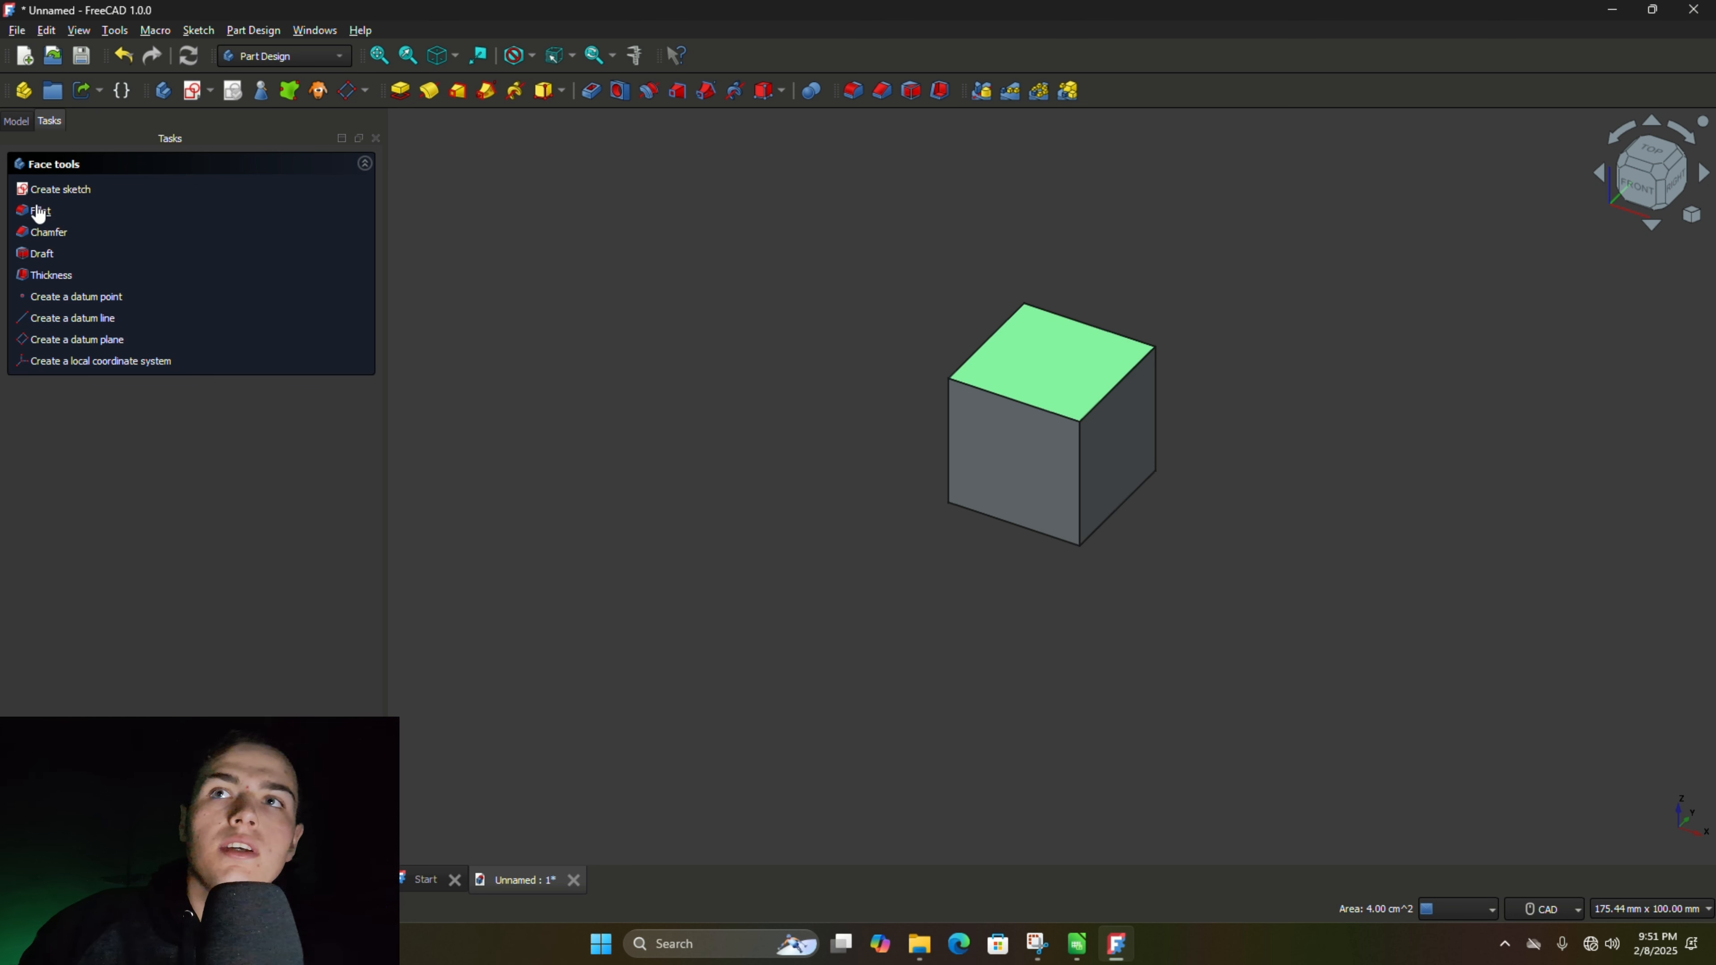
click(39, 192)
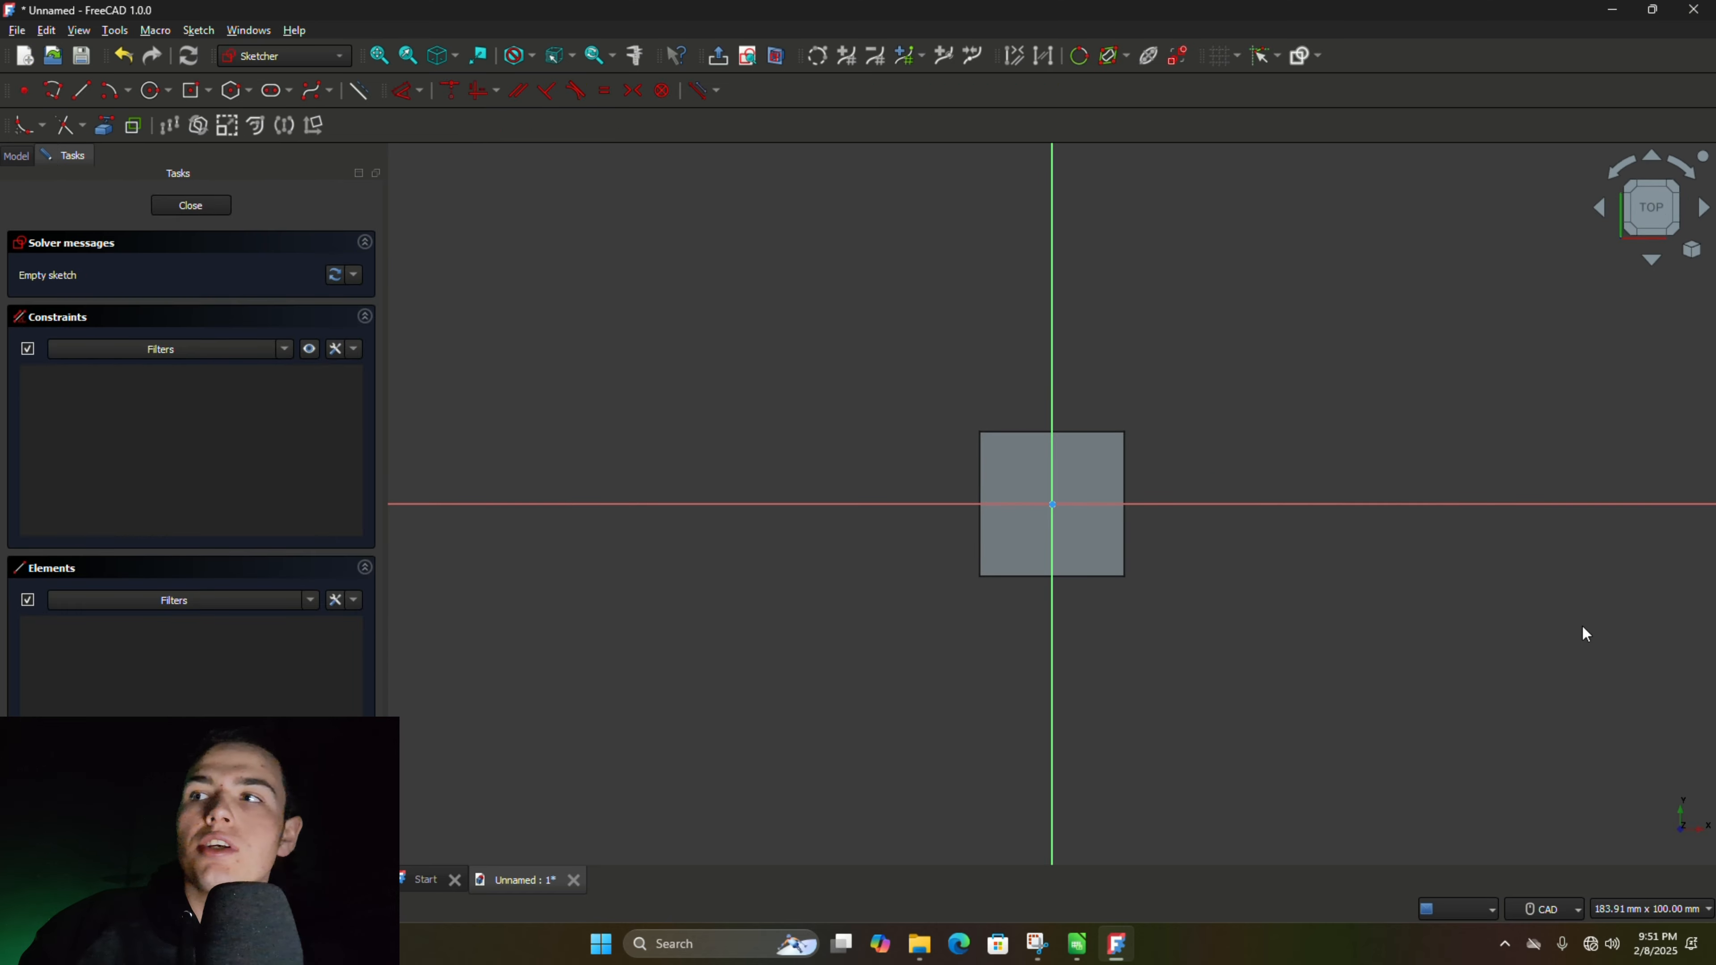
click(153, 91)
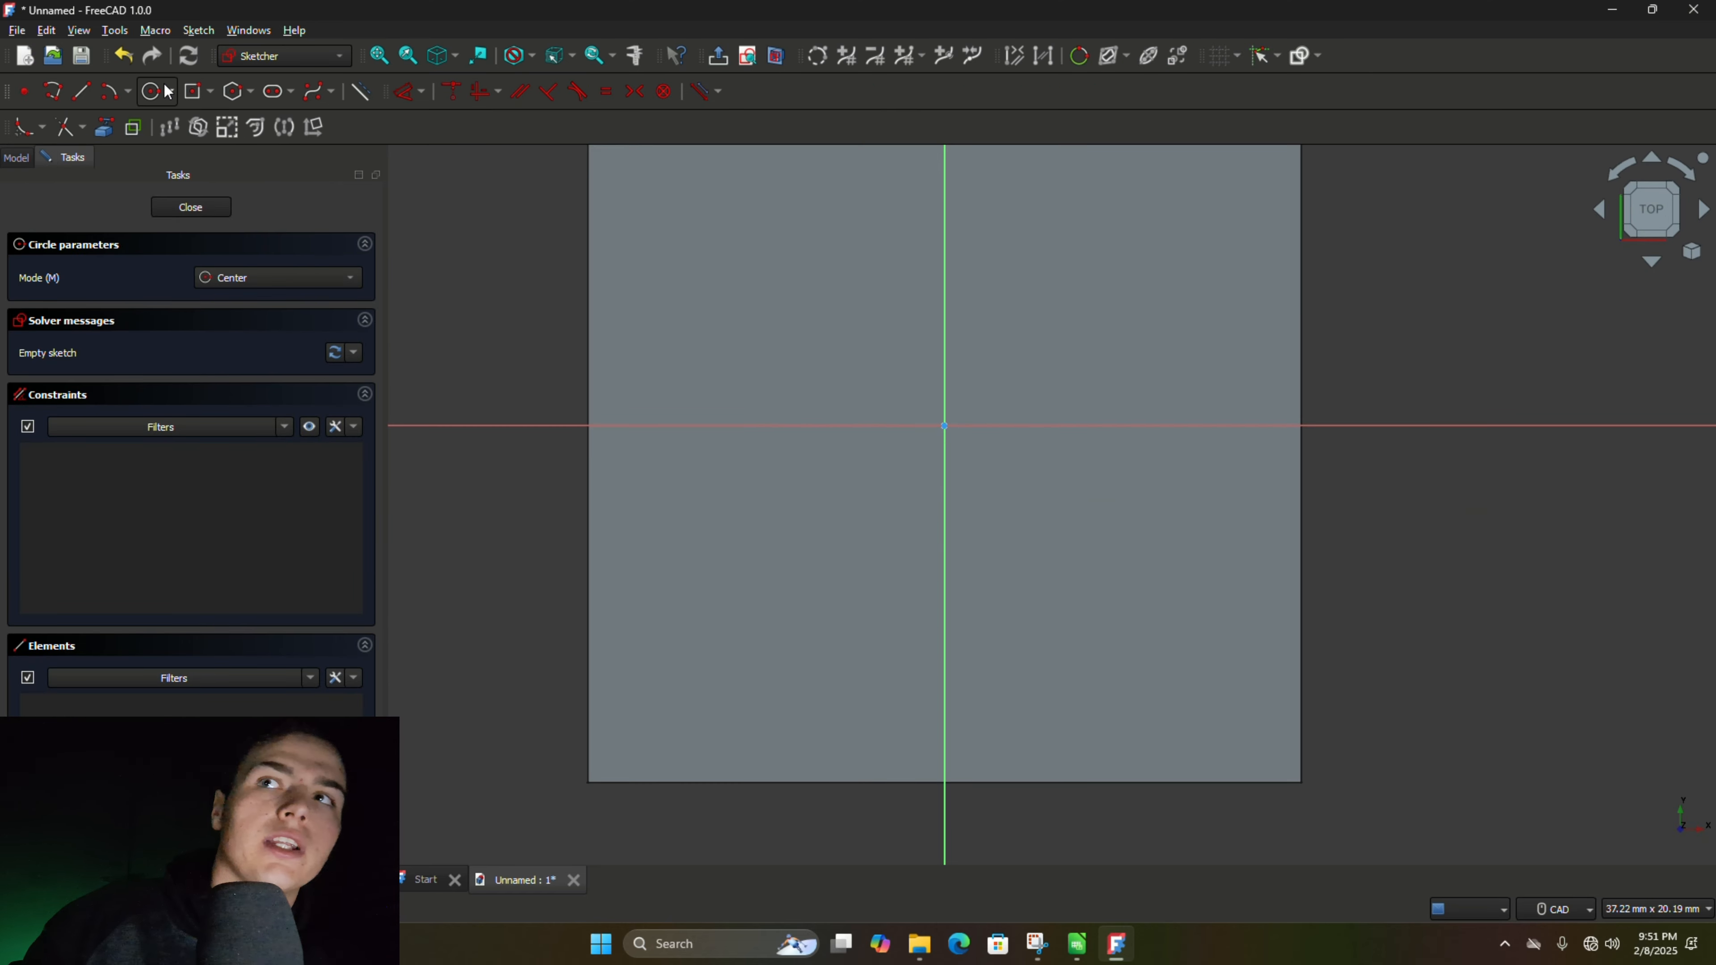
click(940, 419)
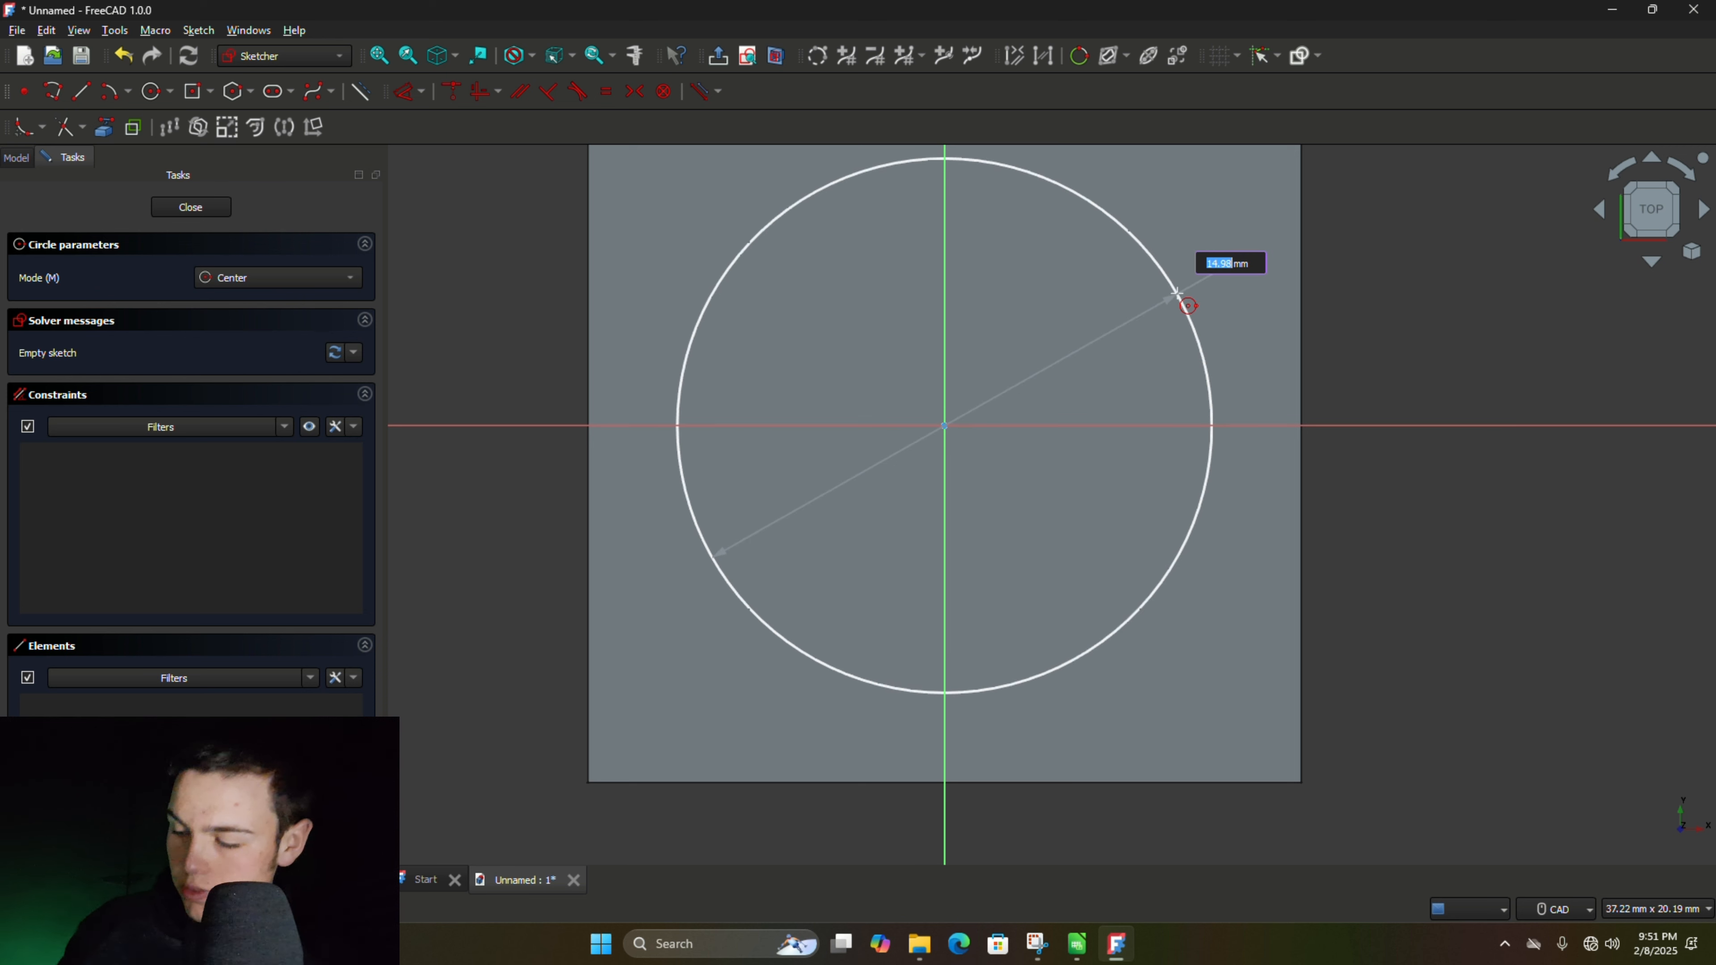
text(15)
key(Return)
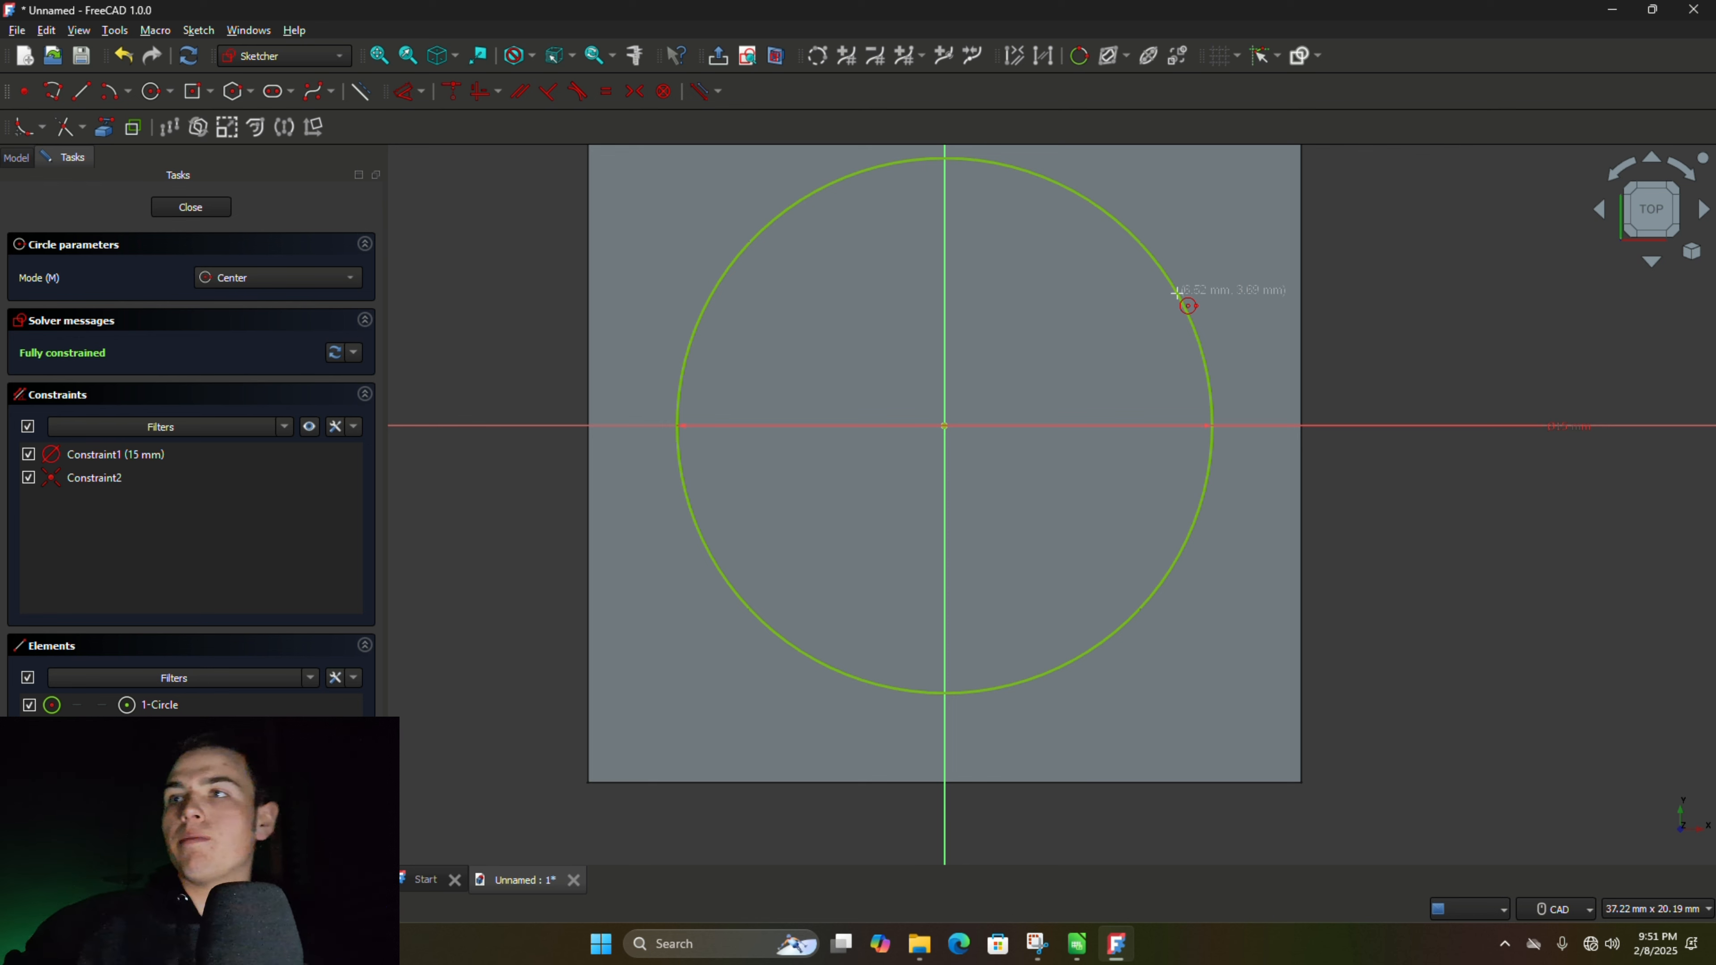
click(192, 208)
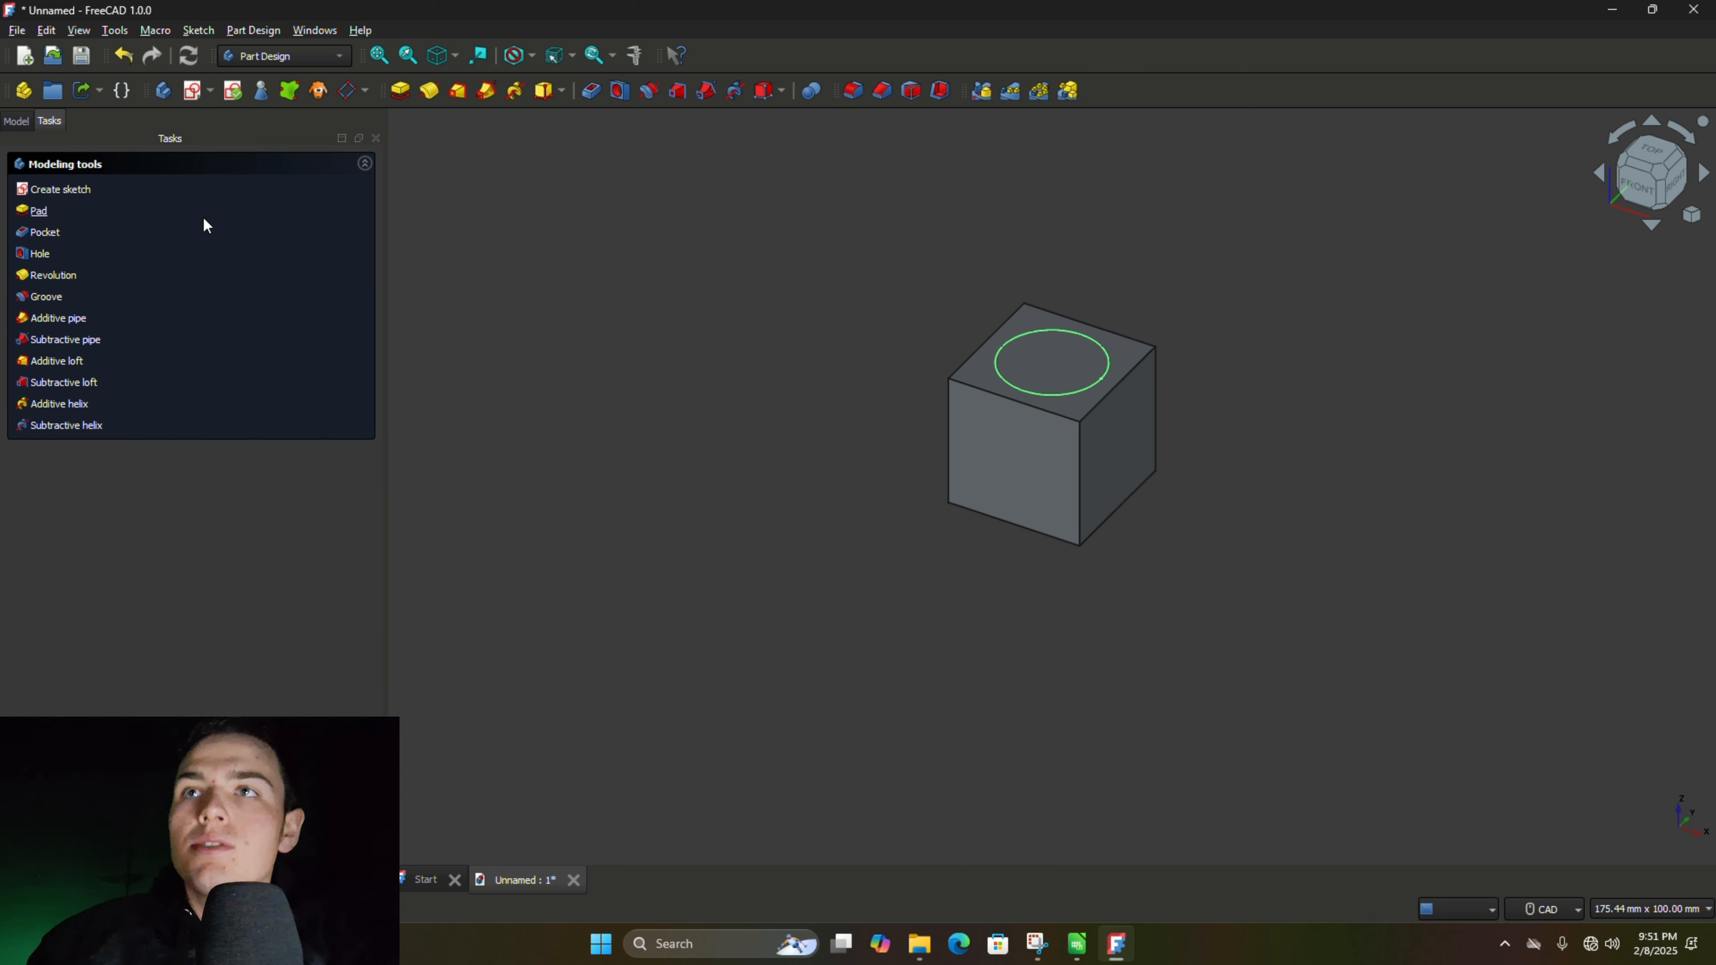
- Cut a pocket 18 mm deep into the cube from the circle sketch
click(871, 538)
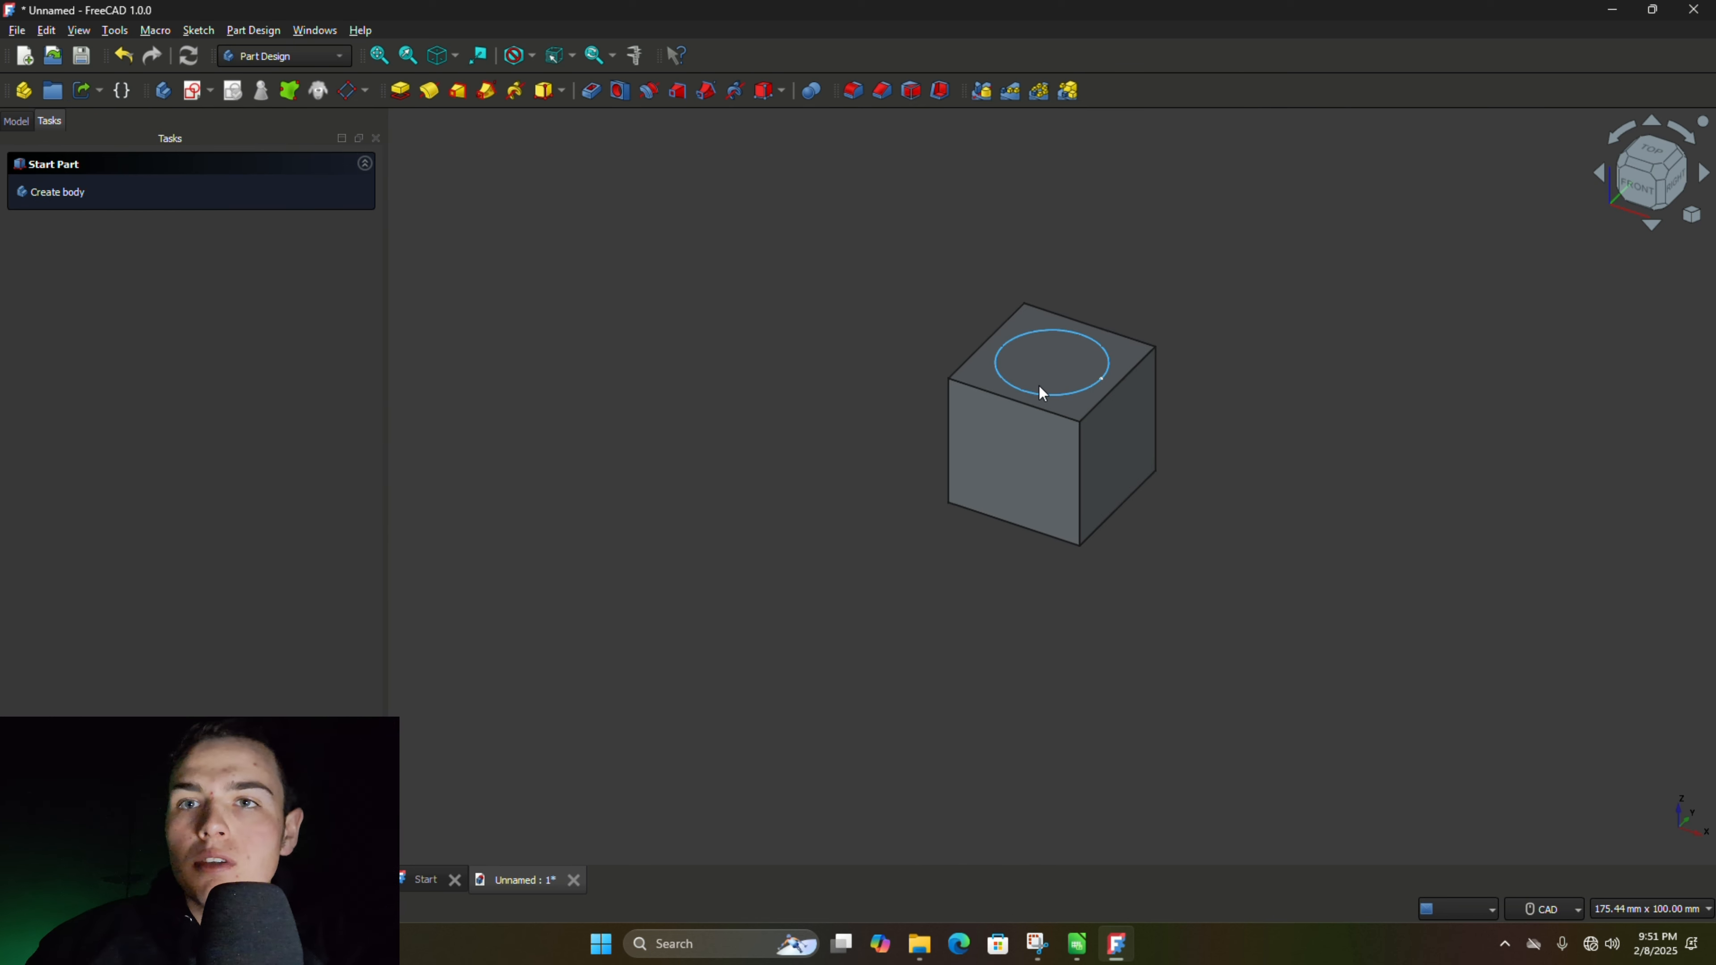
click(1011, 390)
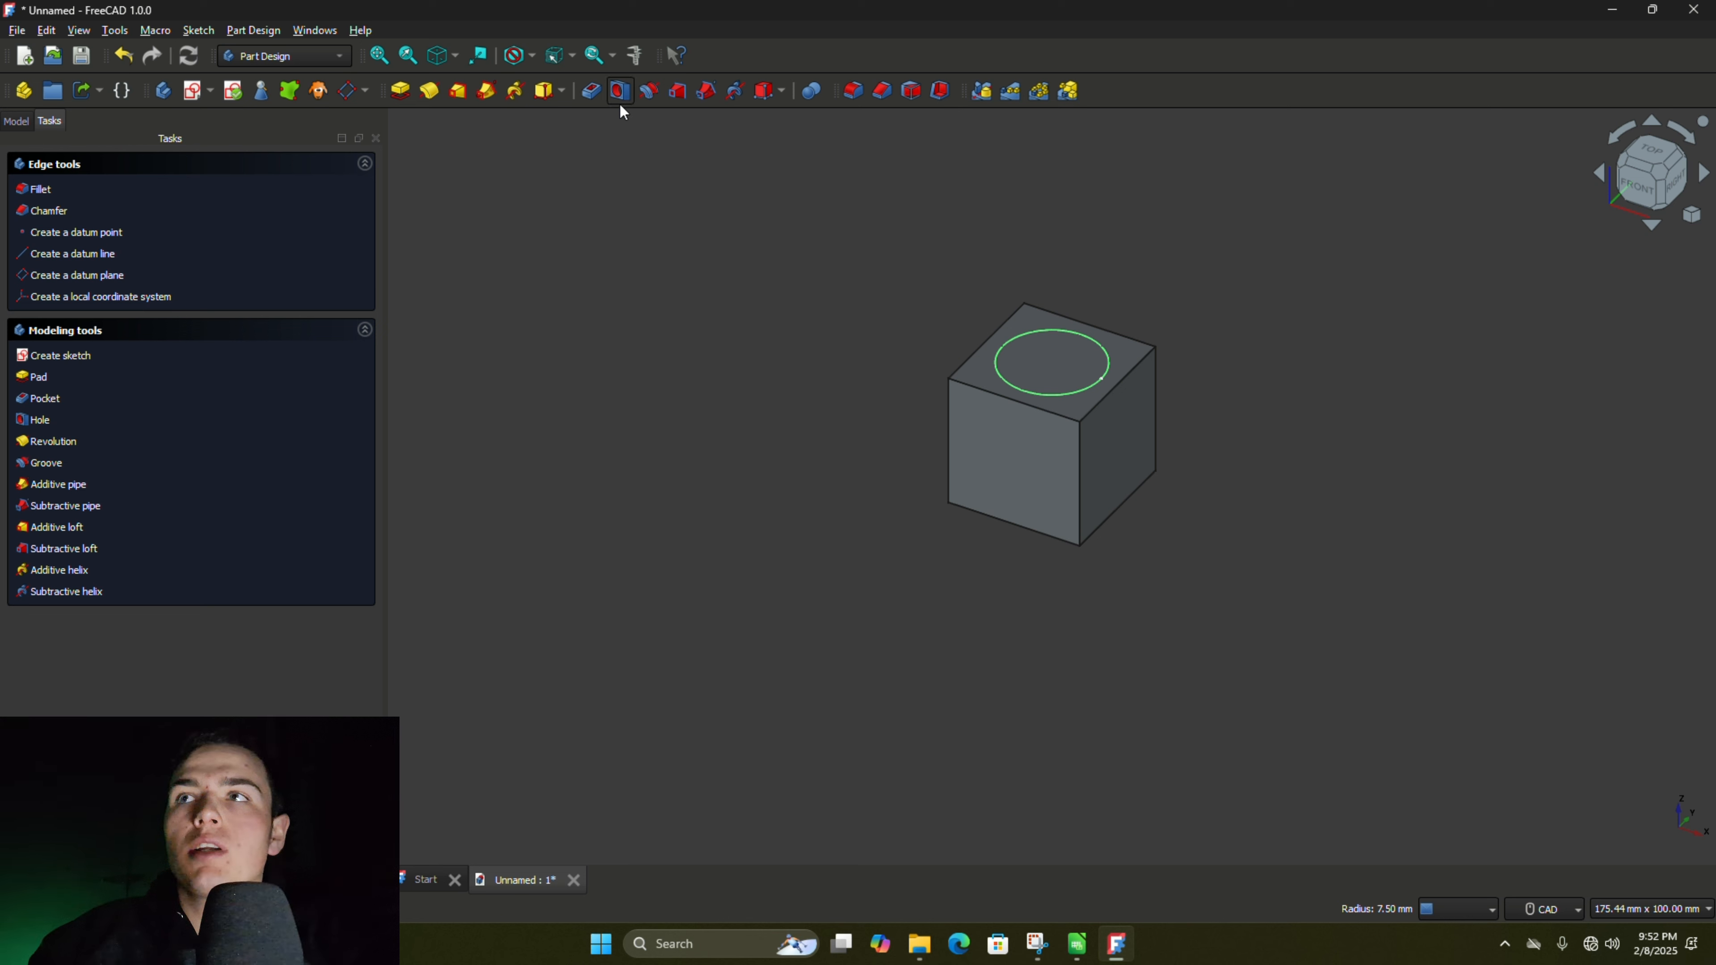
click(599, 99)
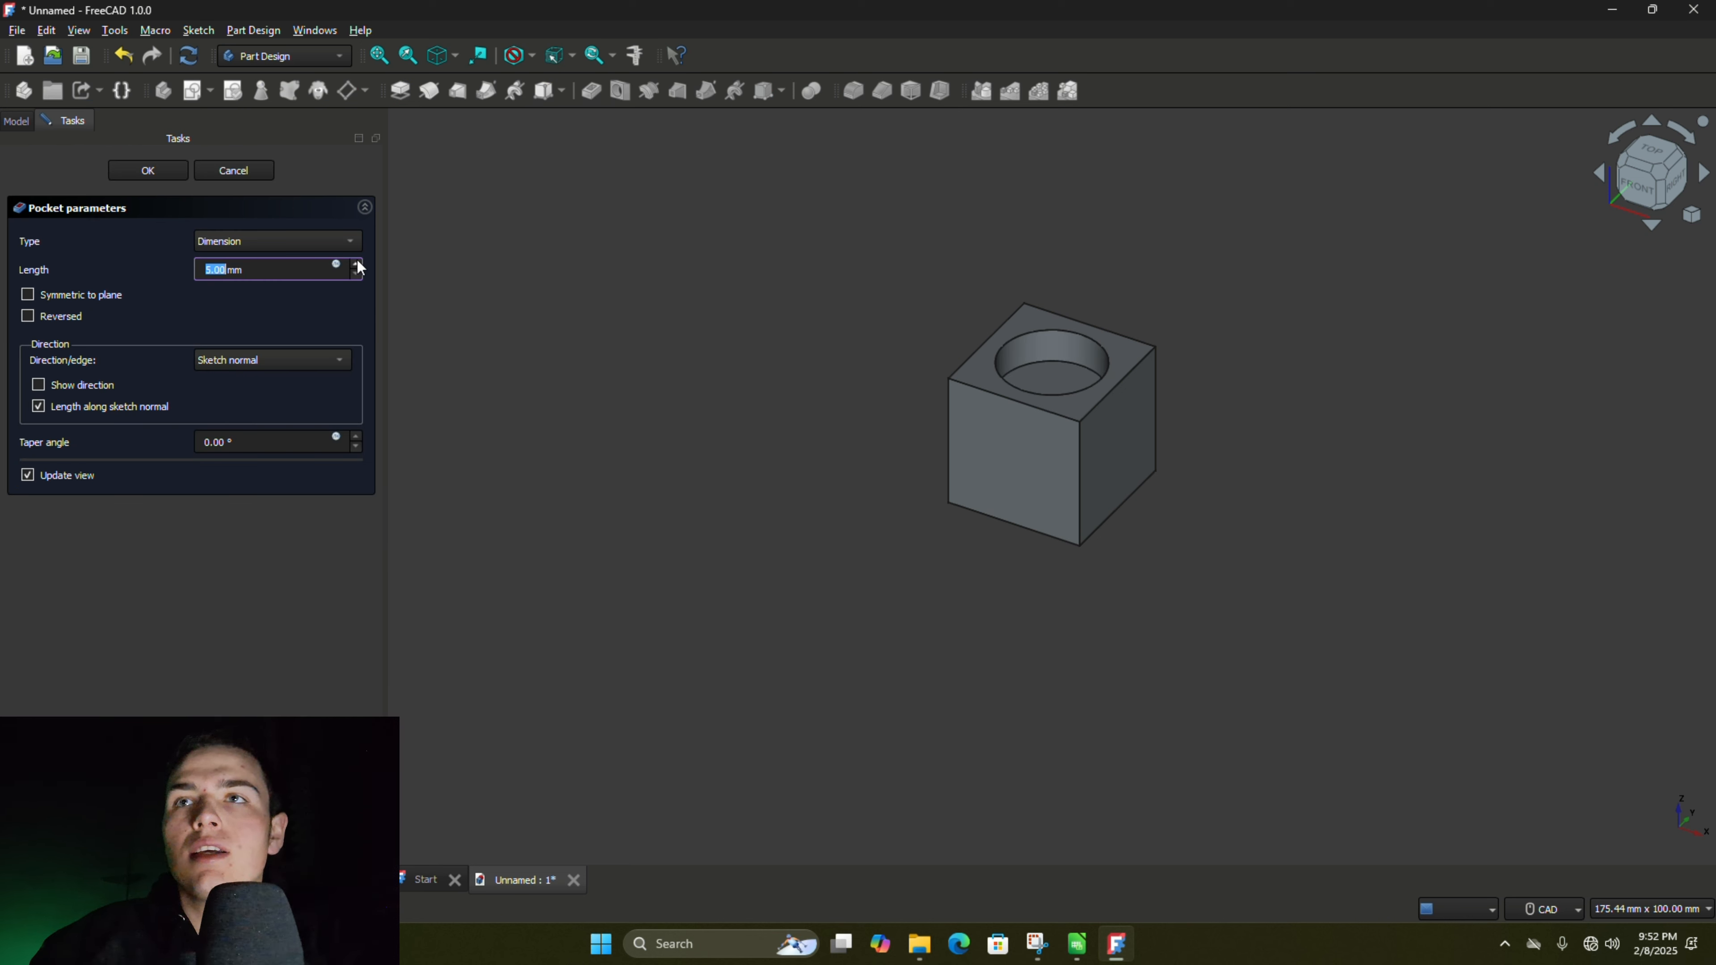
text(18)
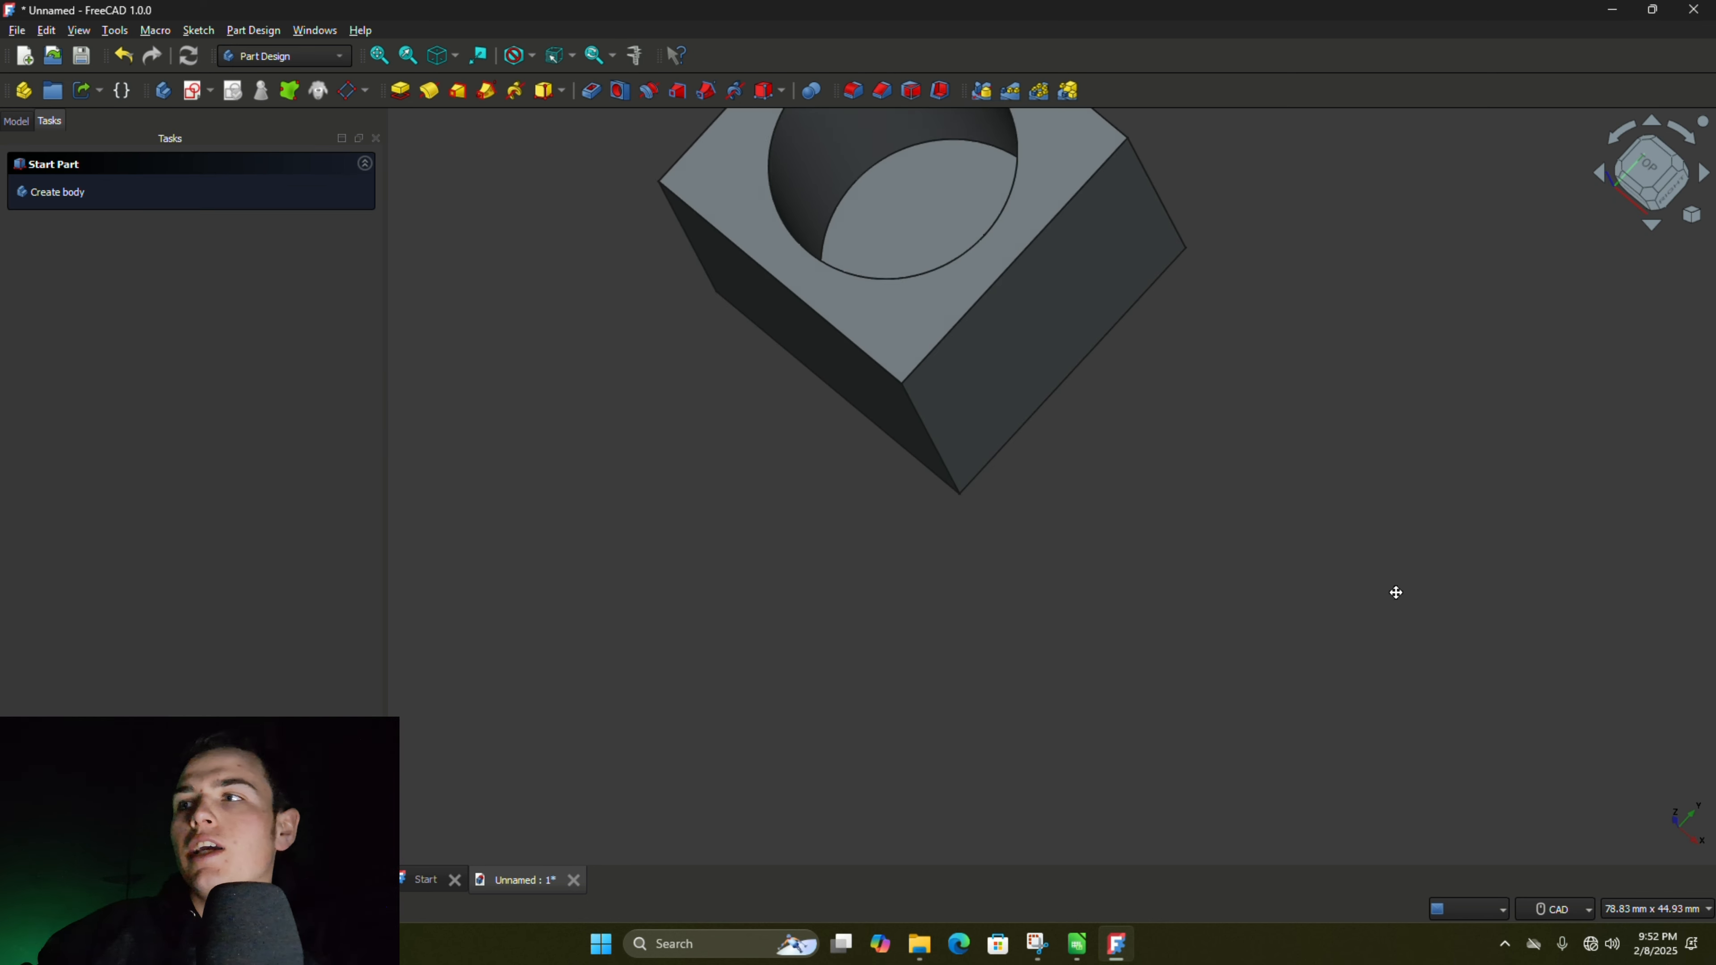
- Examine the cube and its round pocket from different angles and distances
middle_drag(1394, 590, 1421, 613)
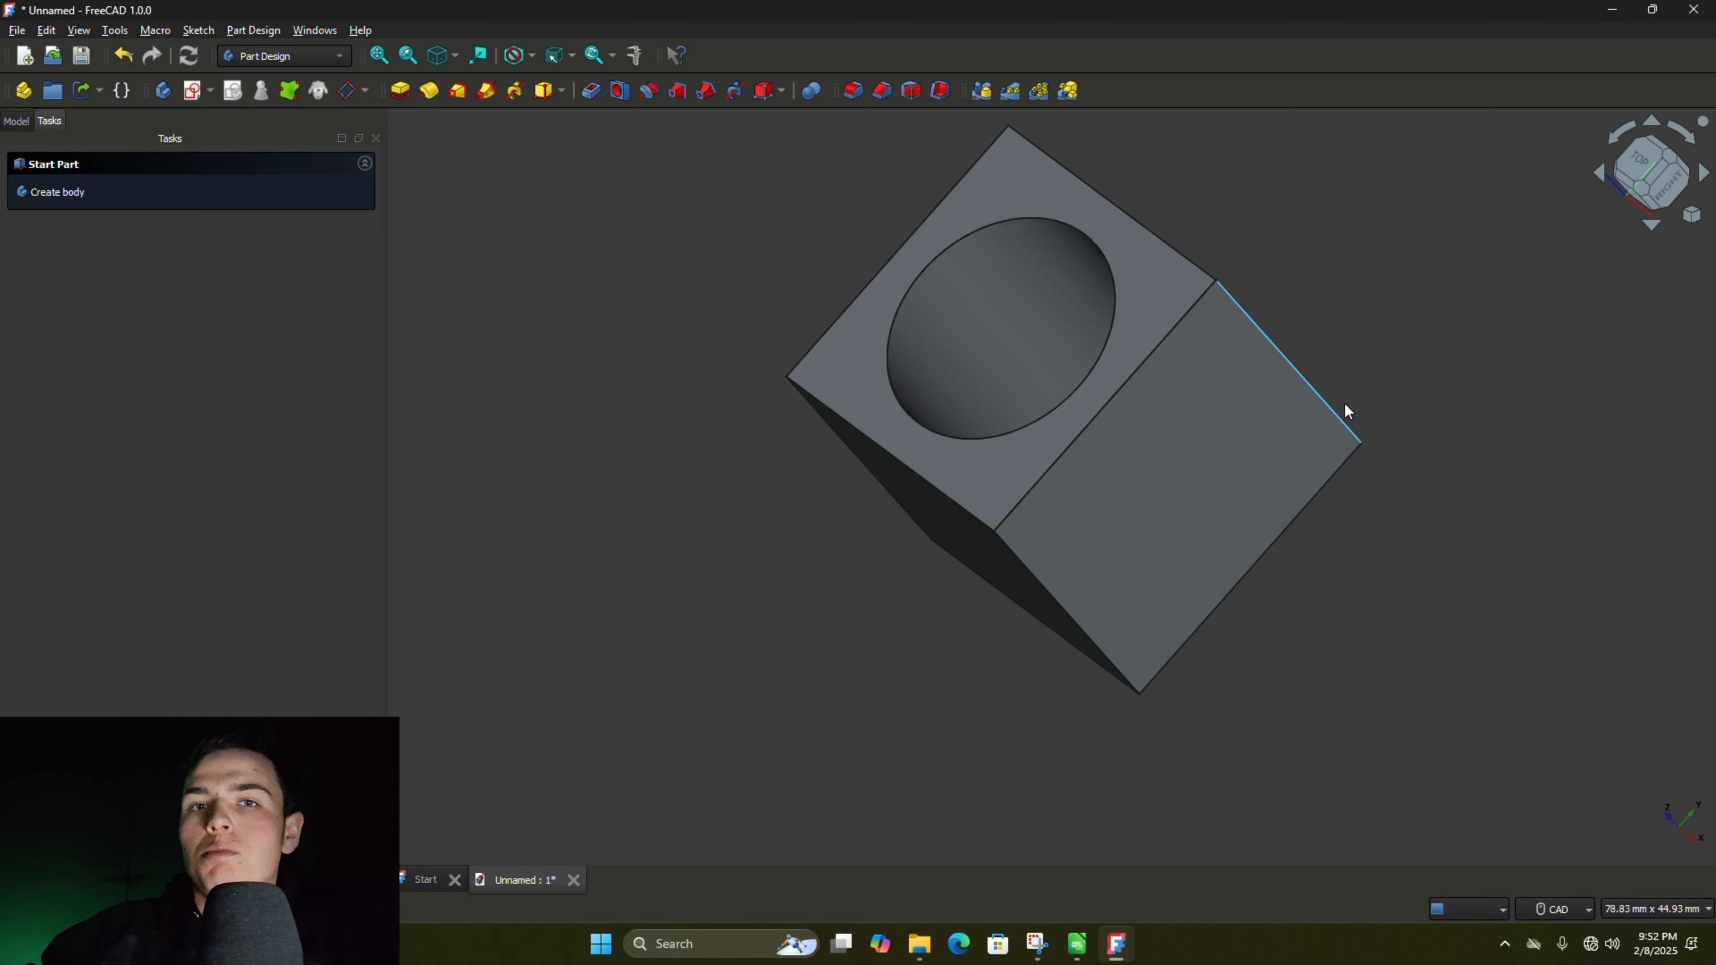
middle_drag(1406, 370, 1571, 285)
scroll(1076, 491, down, 10)
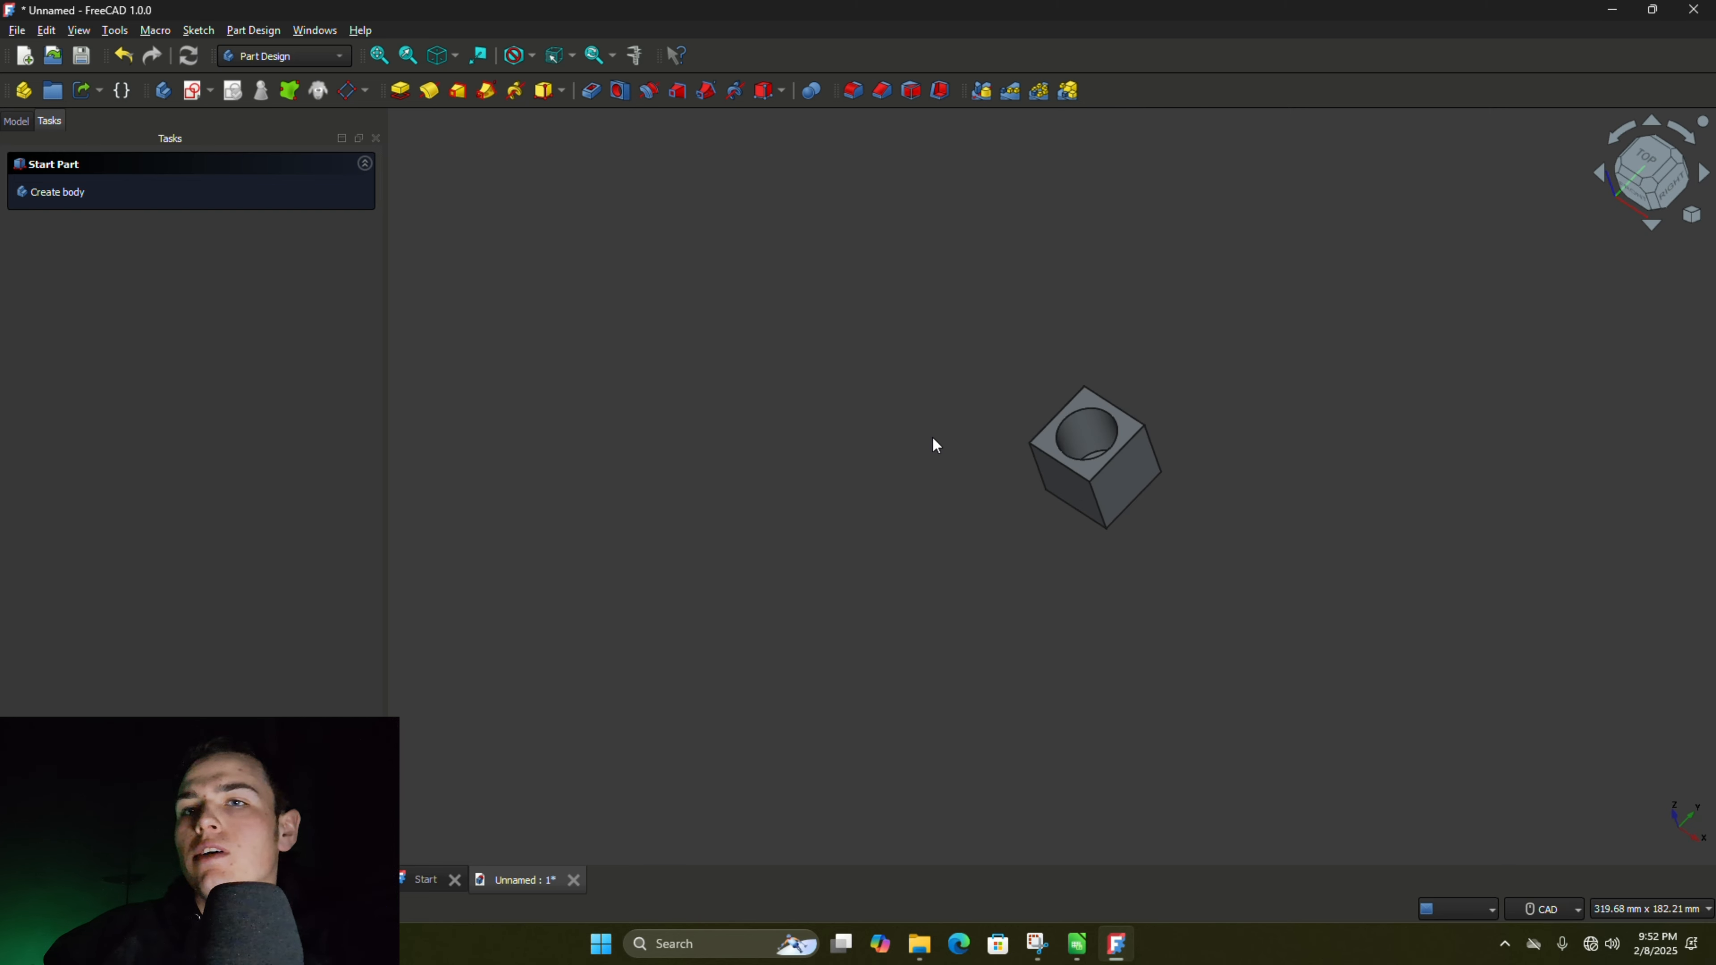
scroll(751, 499, up, 3)
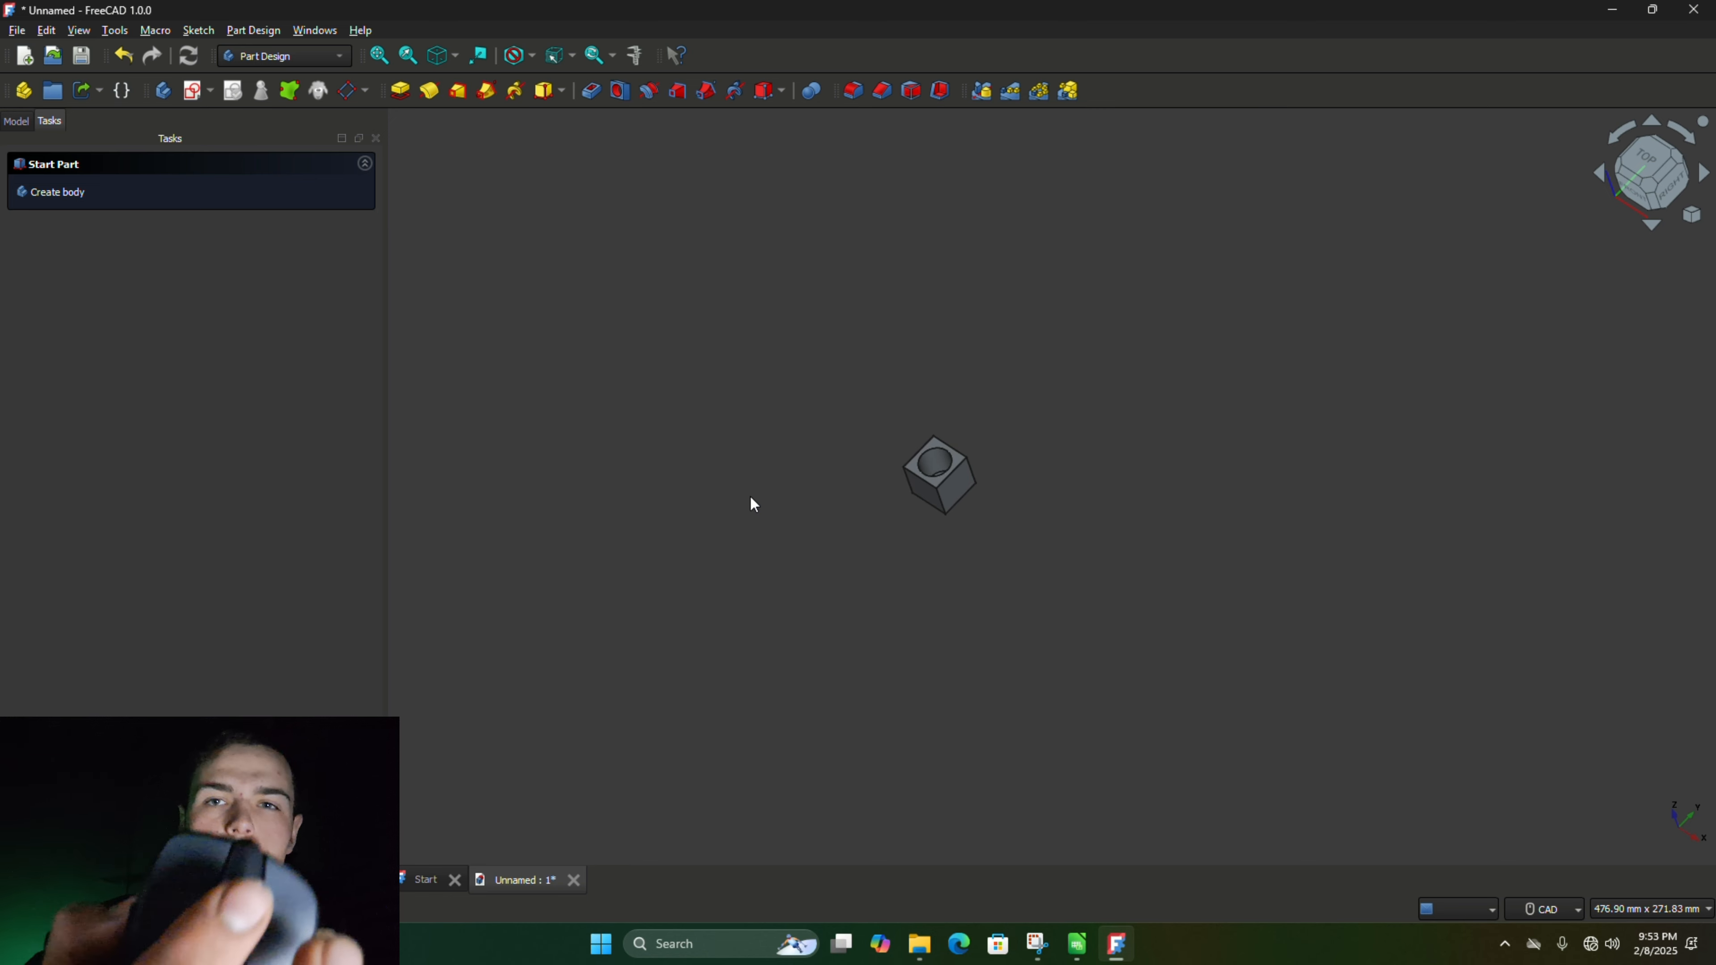
scroll(754, 504, down, 7)
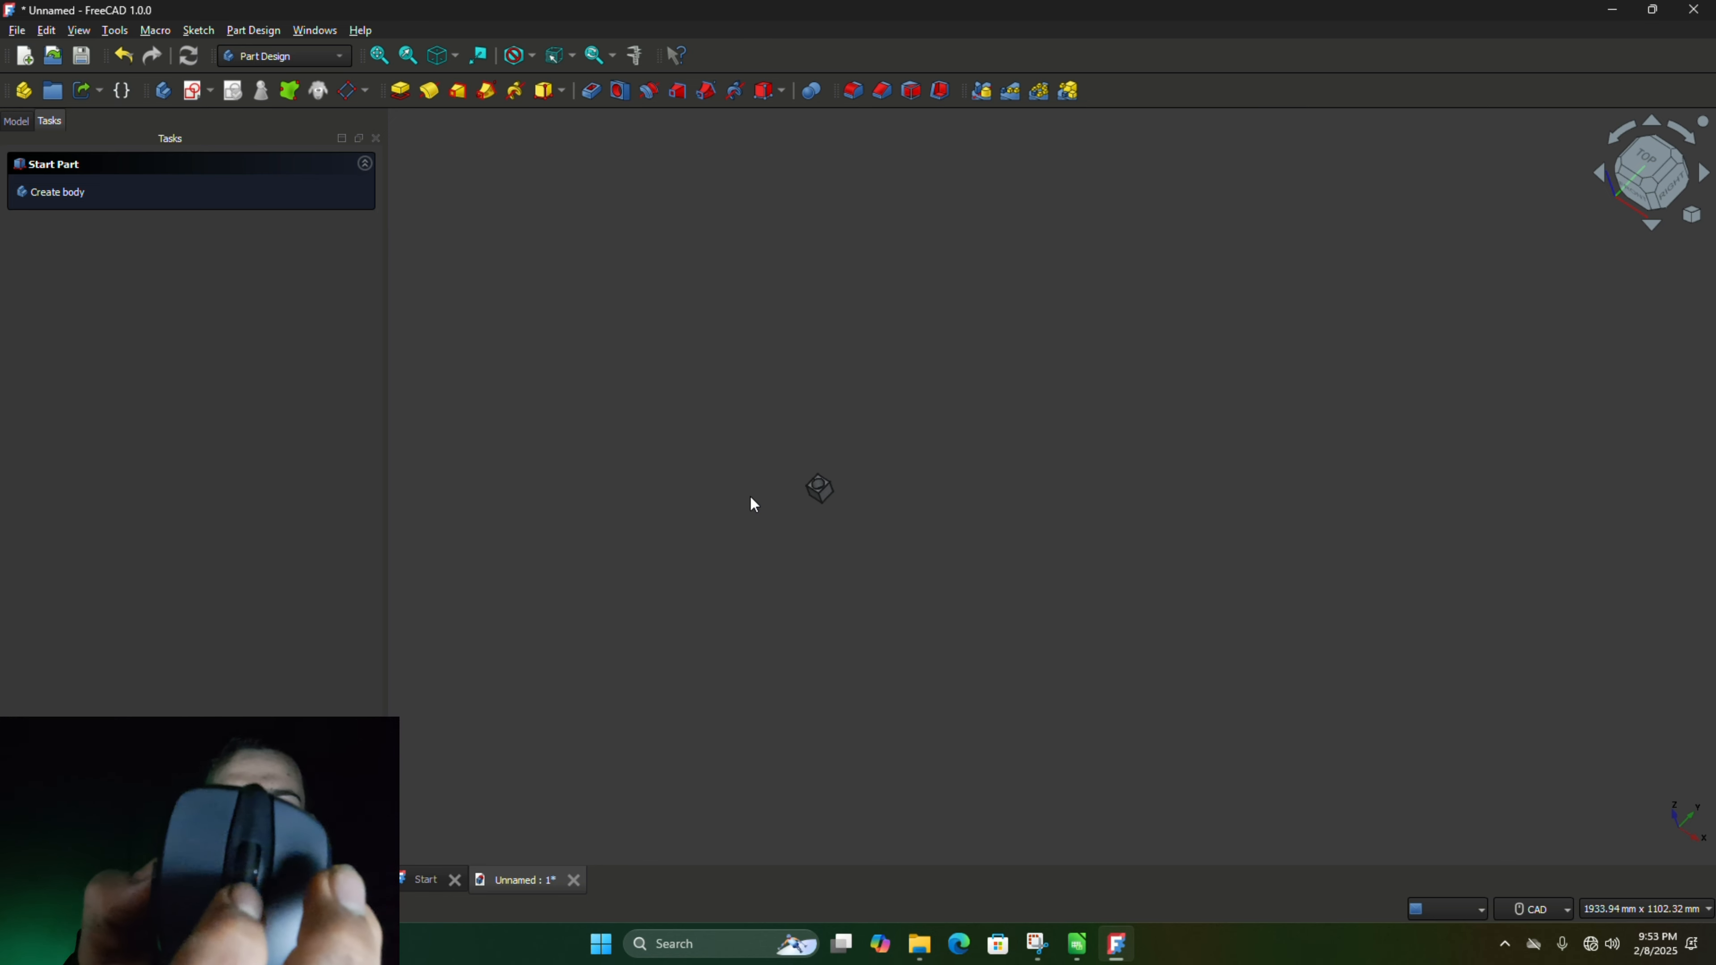
scroll(754, 503, up, 8)
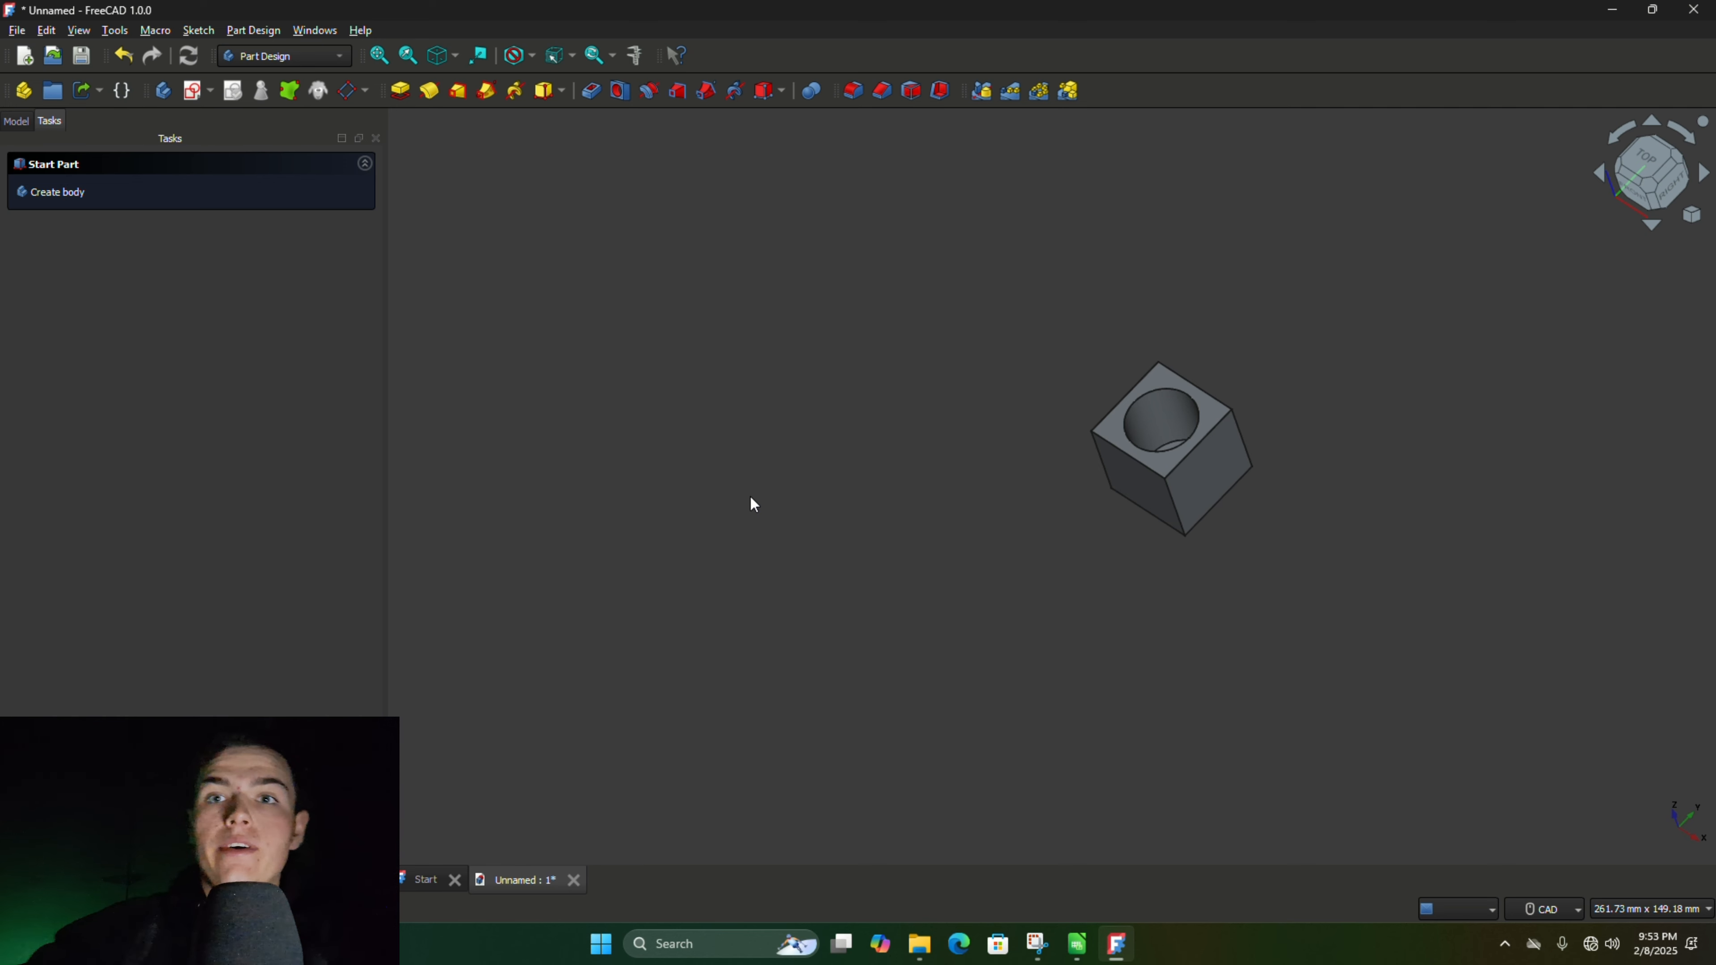
middle_drag(751, 498, 781, 441)
scroll(1108, 392, up, 6)
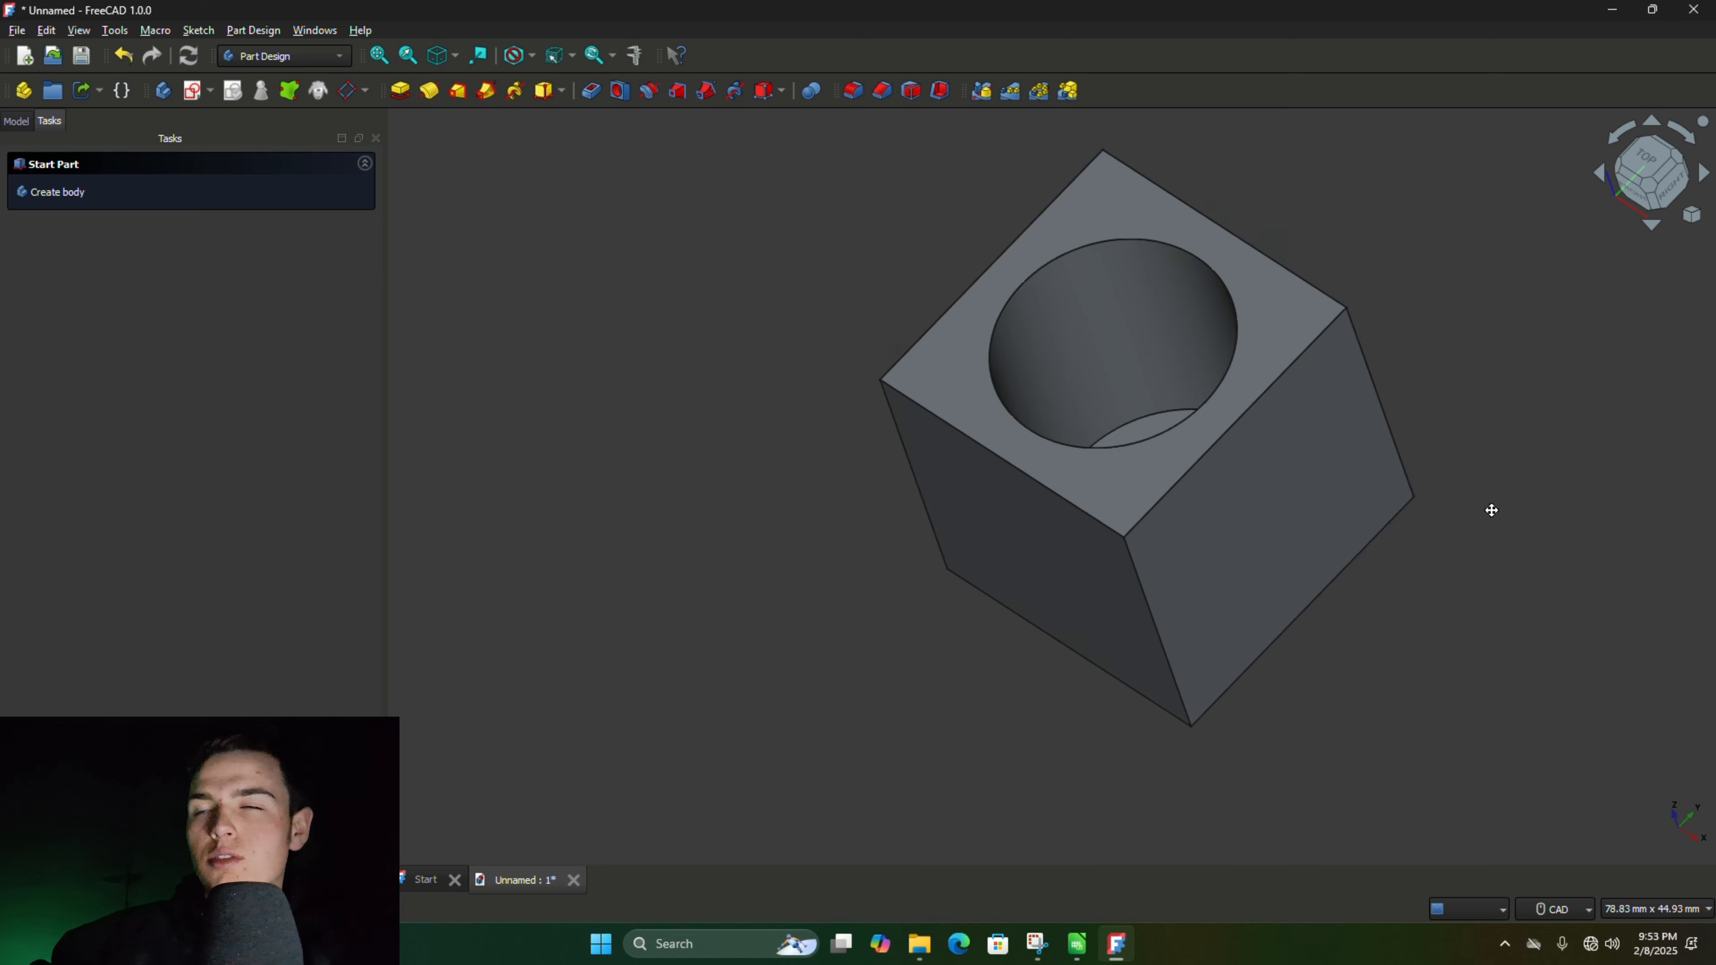
middle_drag(1490, 510, 1462, 703)
scroll(1593, 567, down, 4)
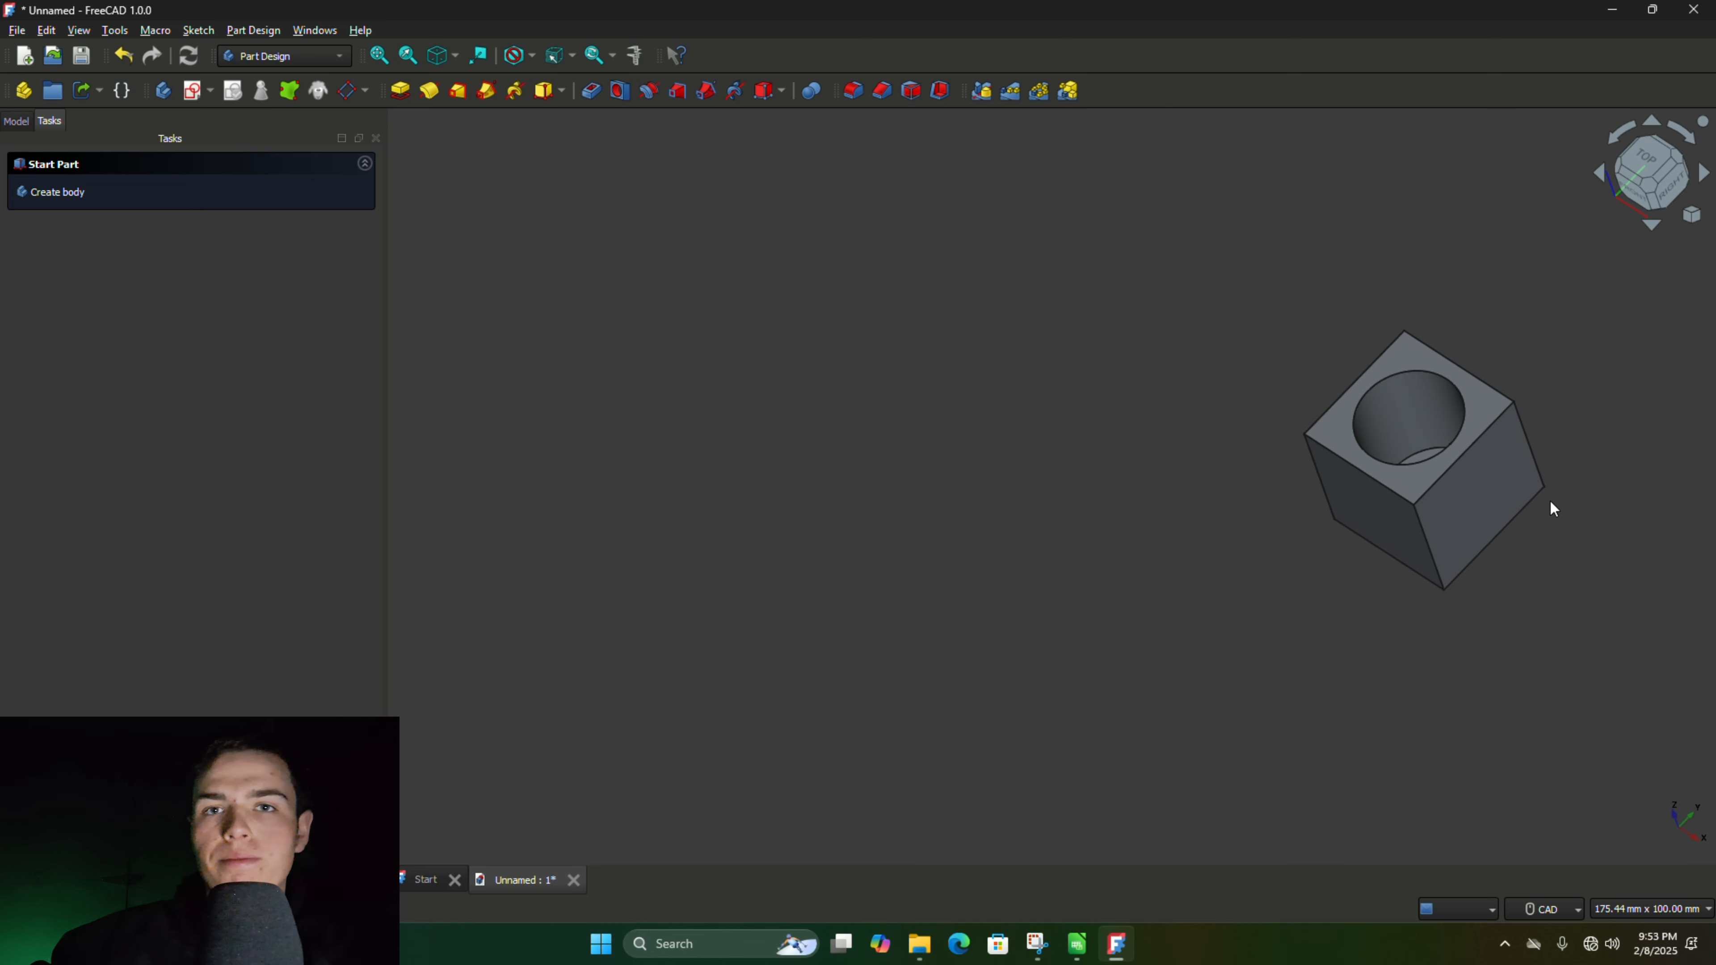
- Start a new sketch on the cube's top face around the round pocket
middle_drag(1528, 598, 1110, 563)
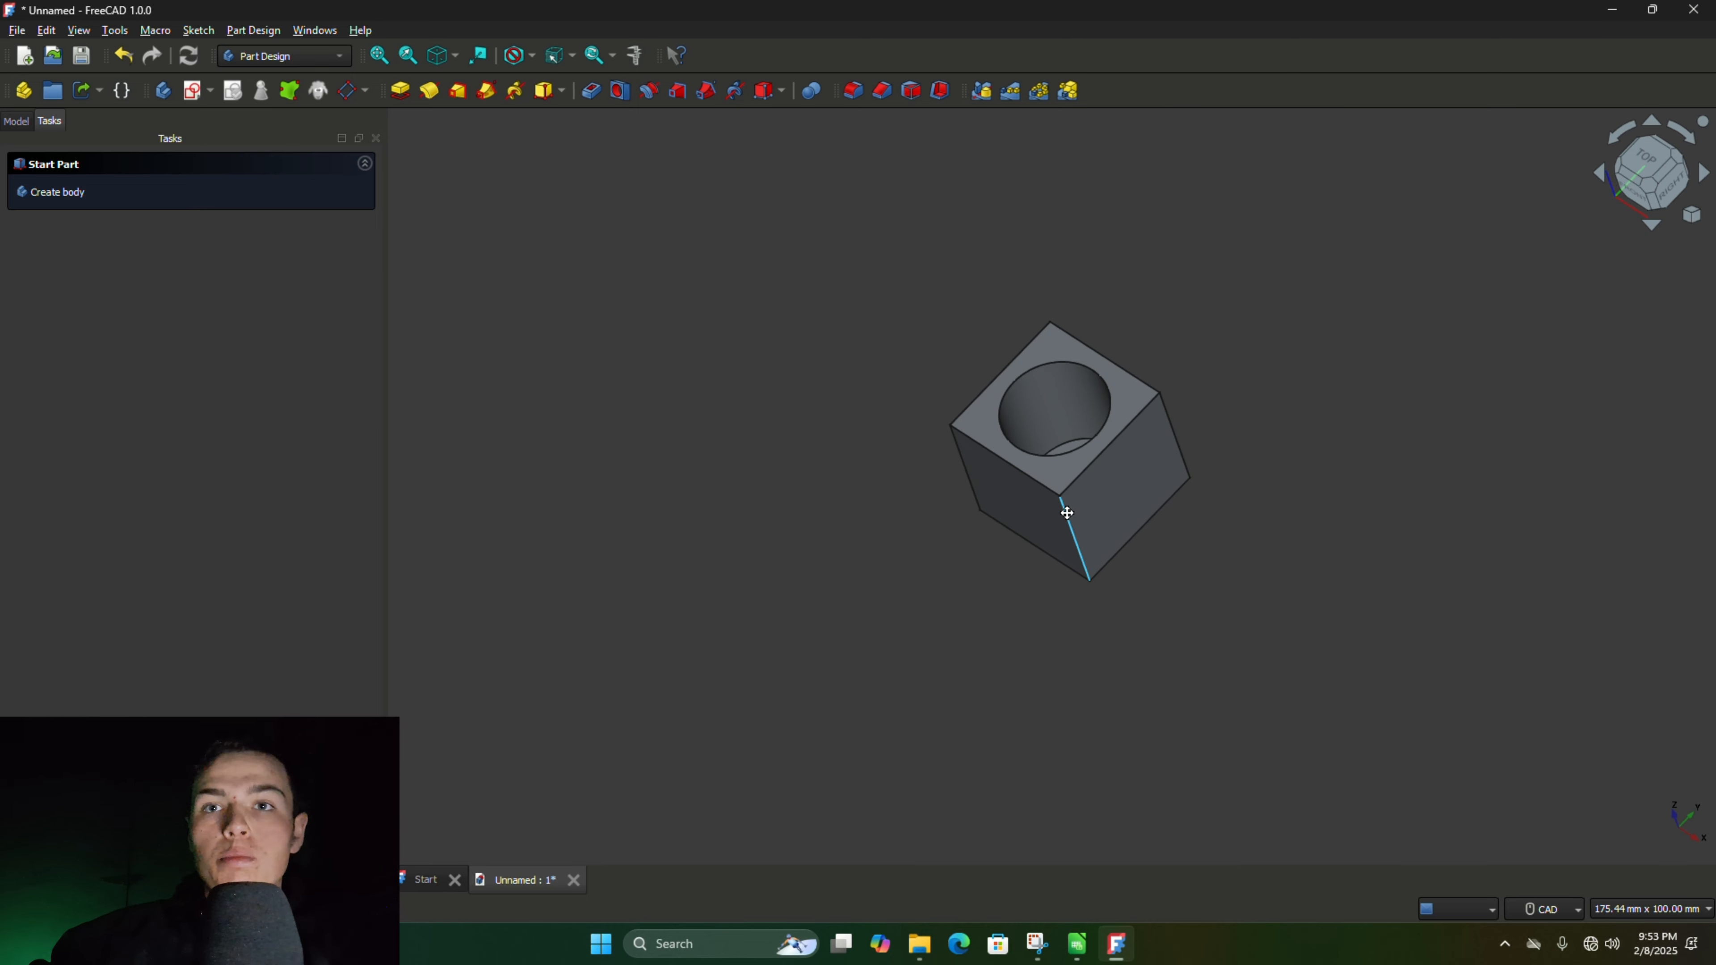
shift+middle_drag(1068, 509, 1132, 465)
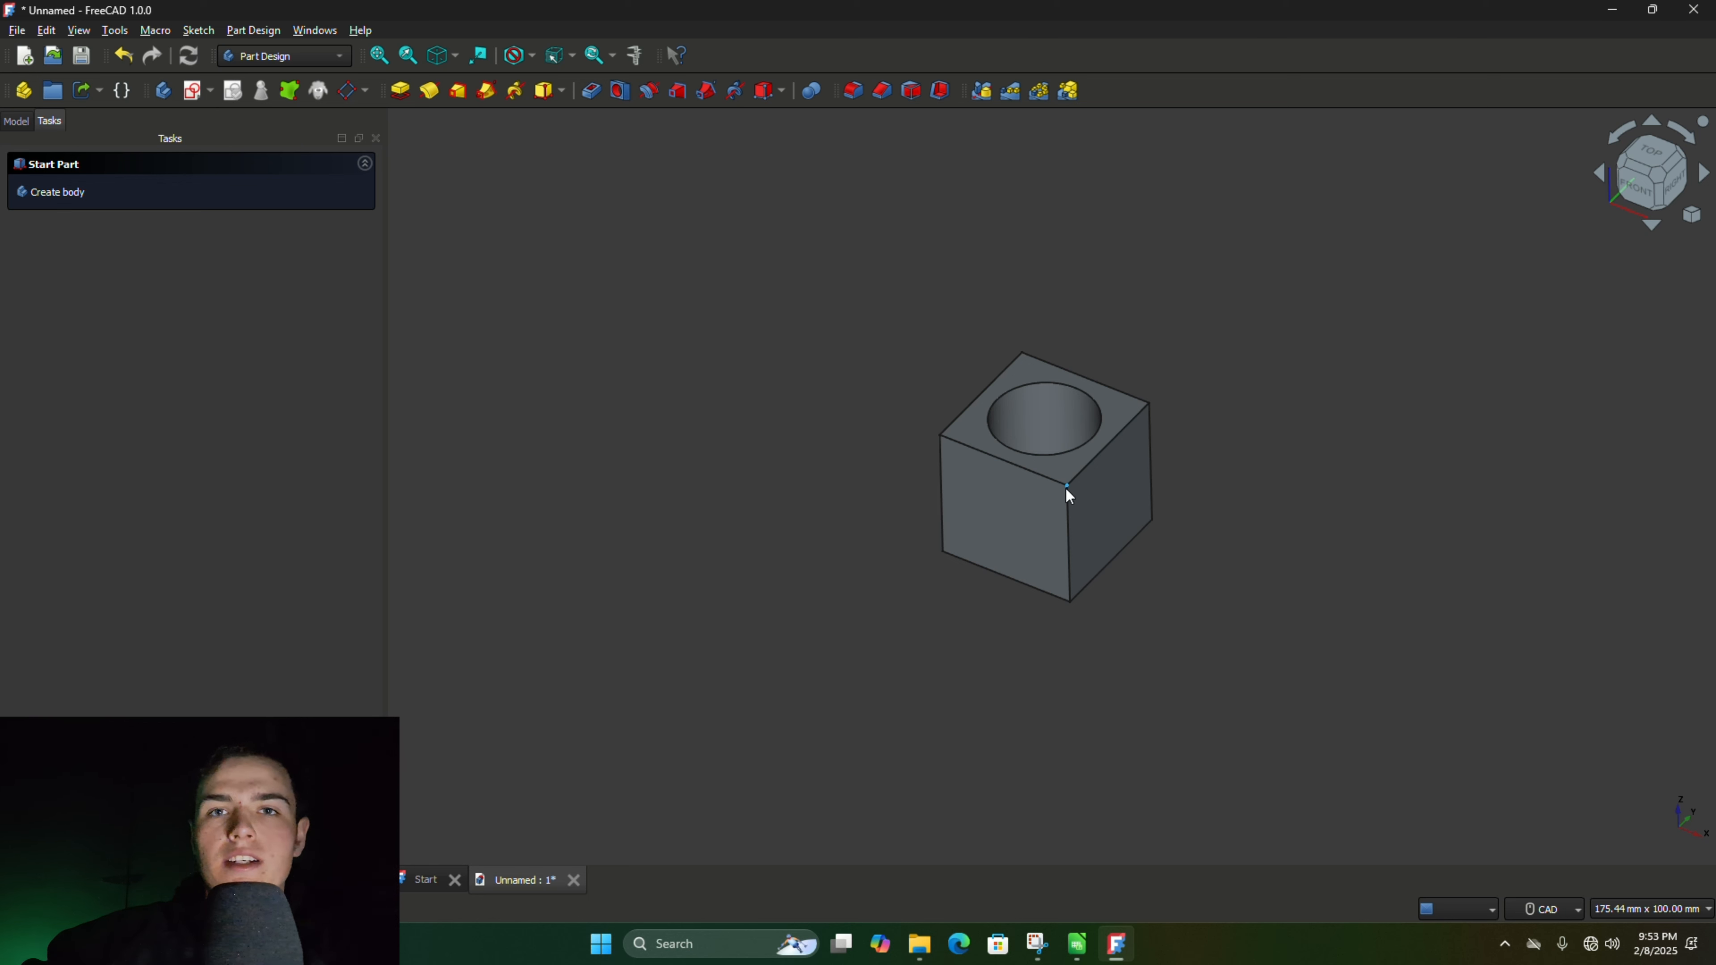
middle_drag(1066, 487, 1304, 722)
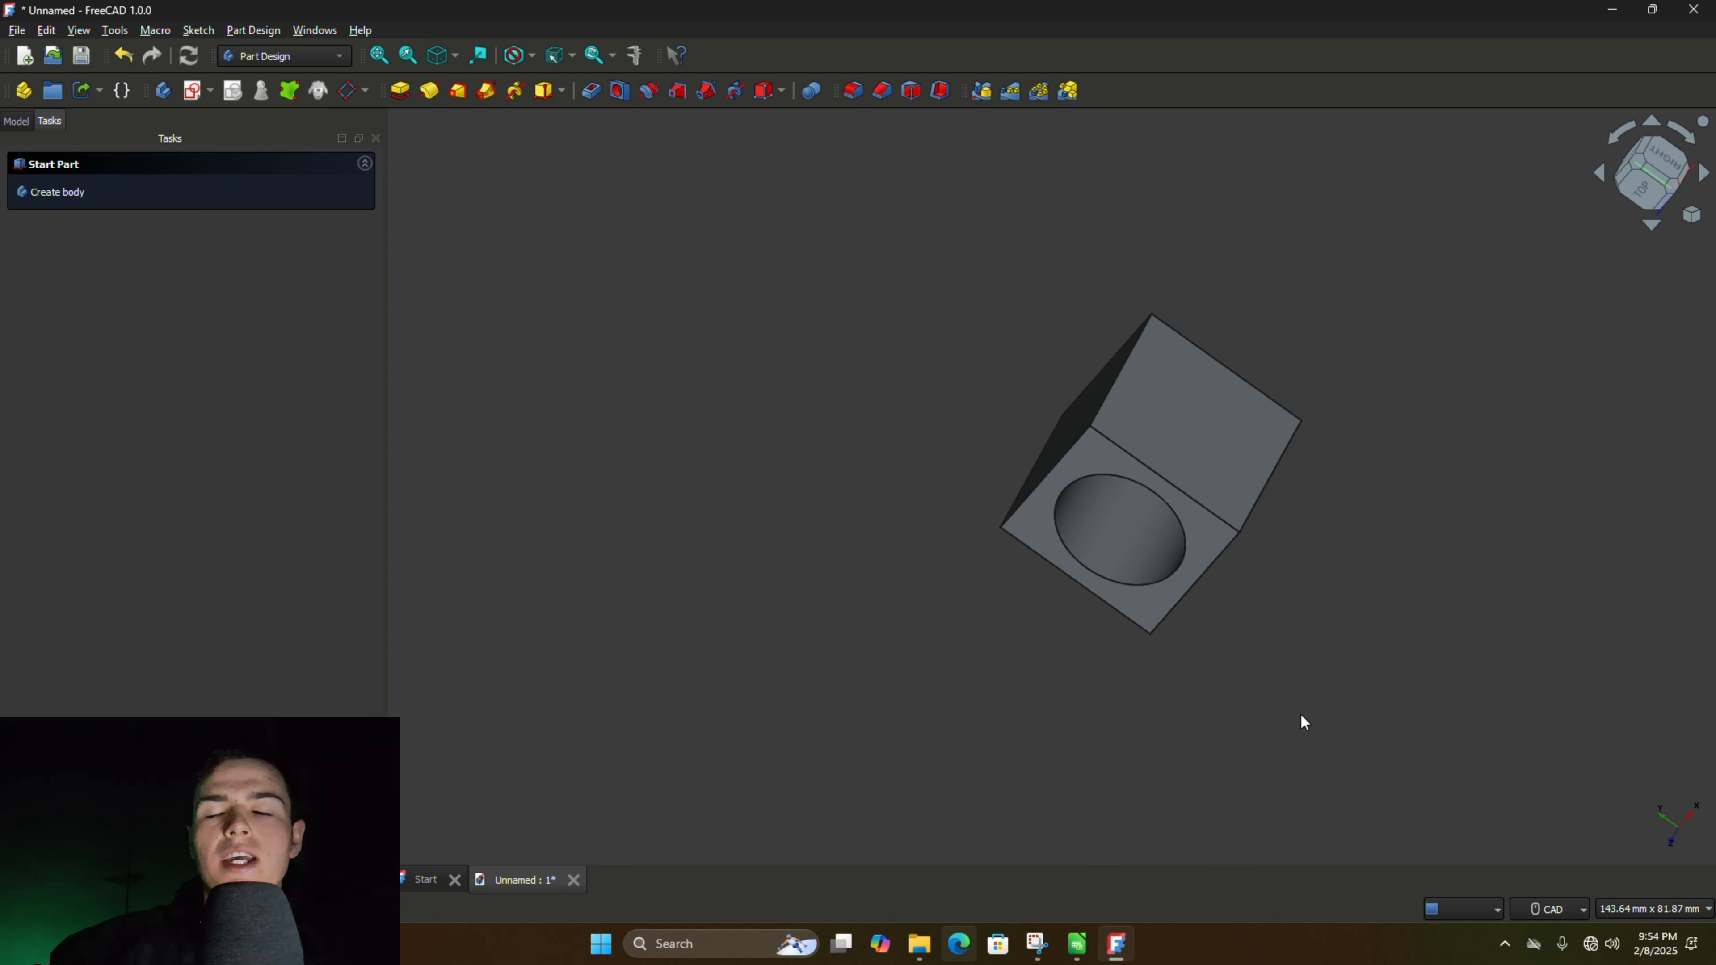
click(1094, 466)
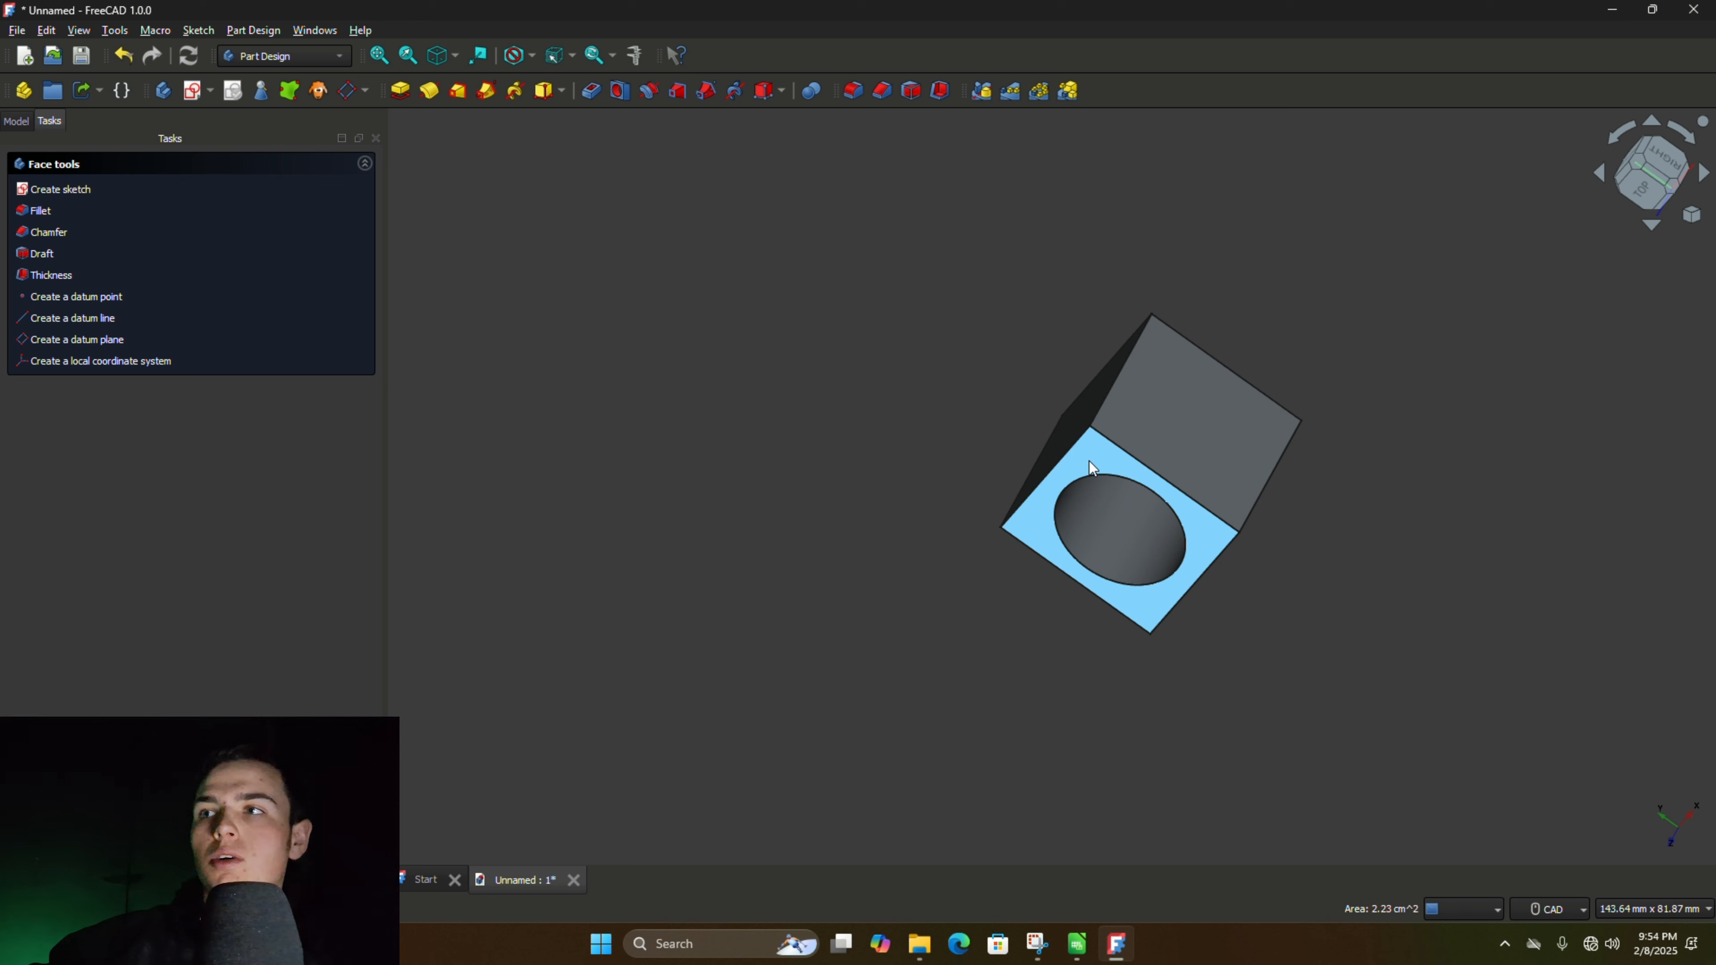
click(55, 191)
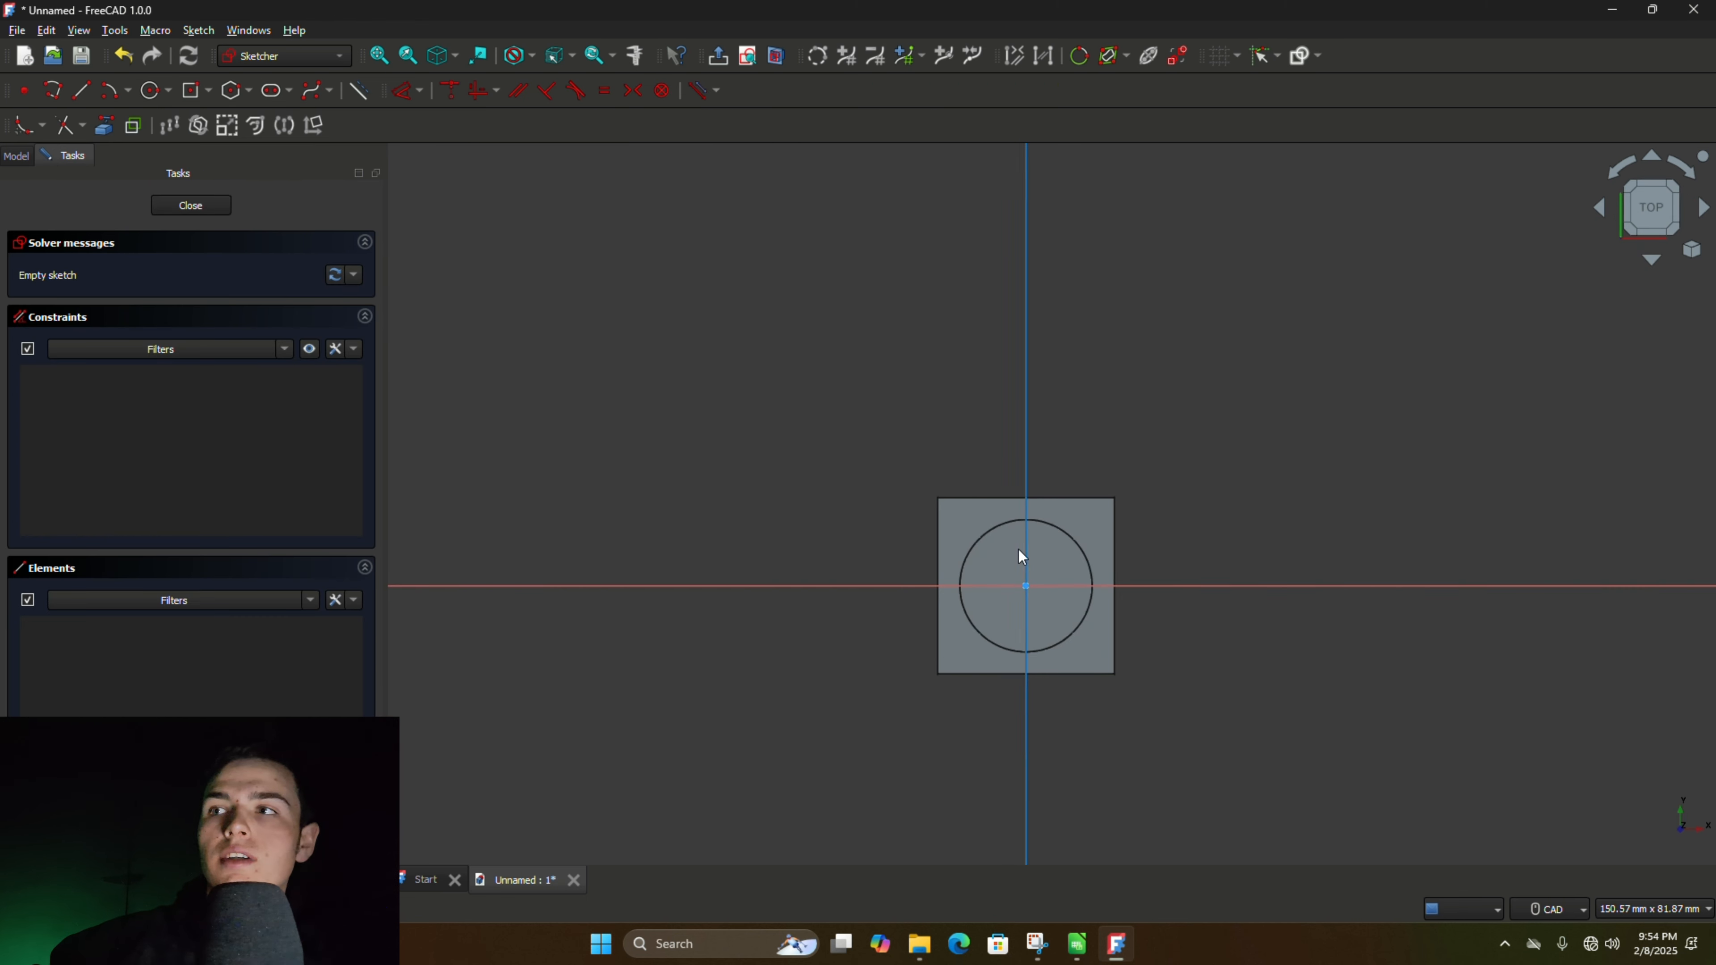
- Sketch a 4 mm diameter circle between the round pocket and the upper-right corner of the cube's top face
scroll(1022, 556, up, 5)
drag(1147, 391, 1113, 446)
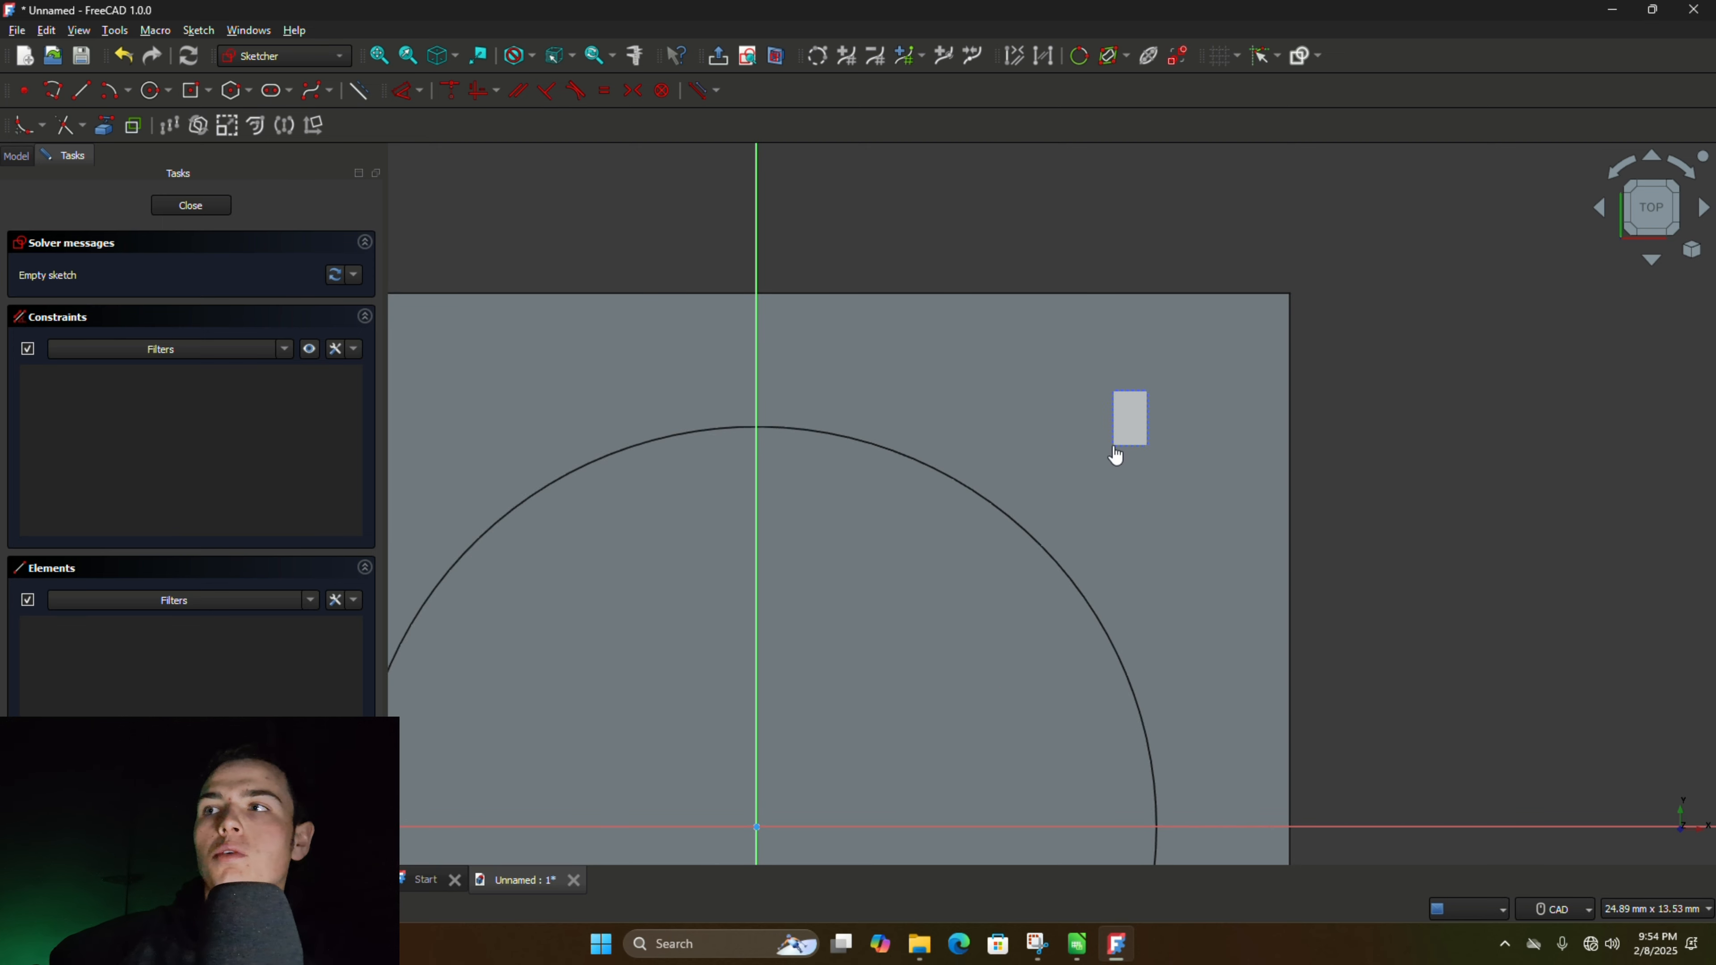
mouse_move(1145, 423)
middle_down()
mouse_move(1057, 521)
mouse_move(1123, 451)
middle_up()
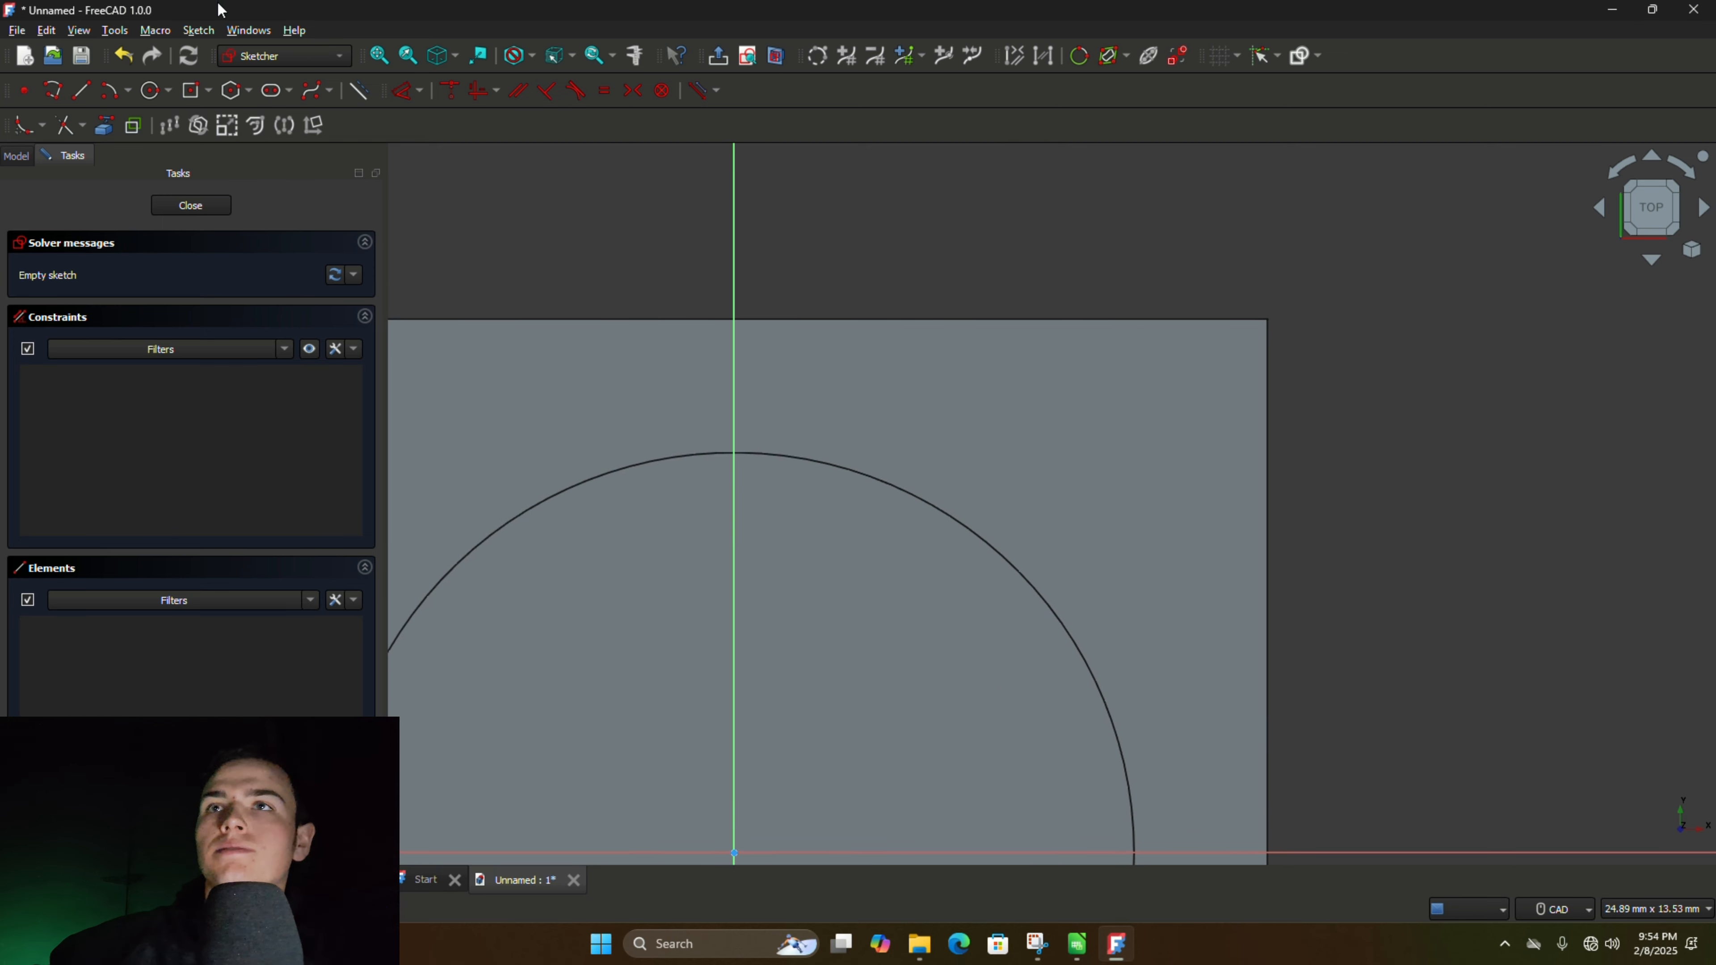
click(150, 91)
click(1104, 439)
text(4mm)
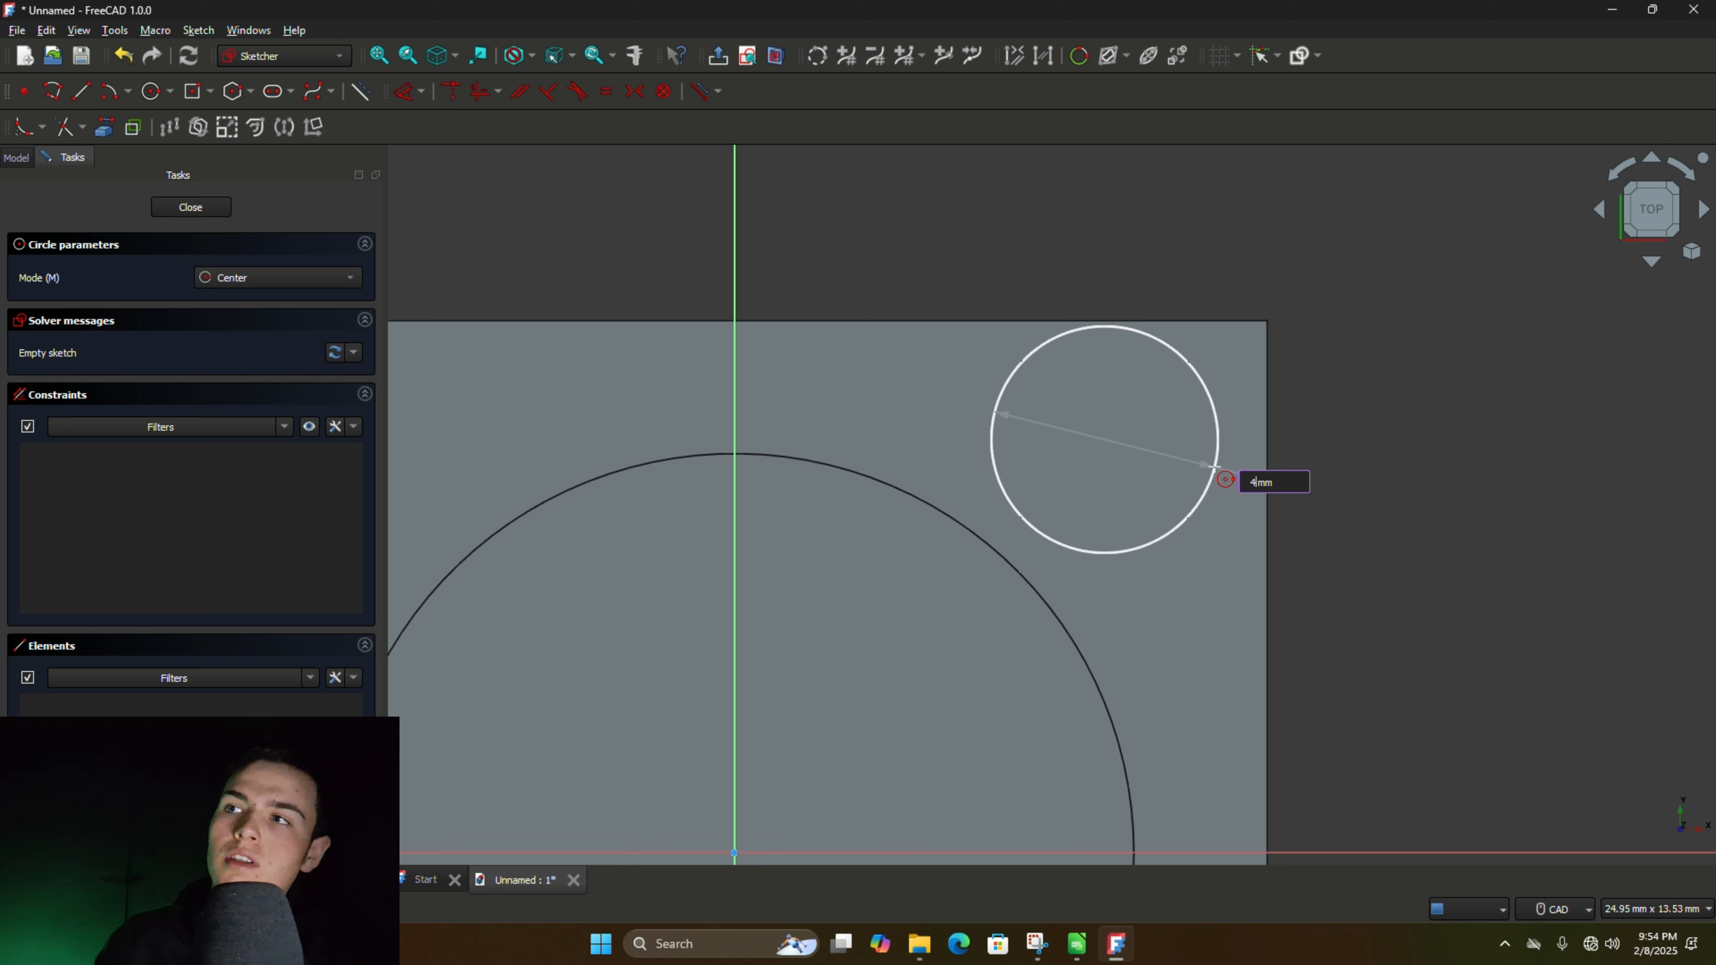
key(Return)
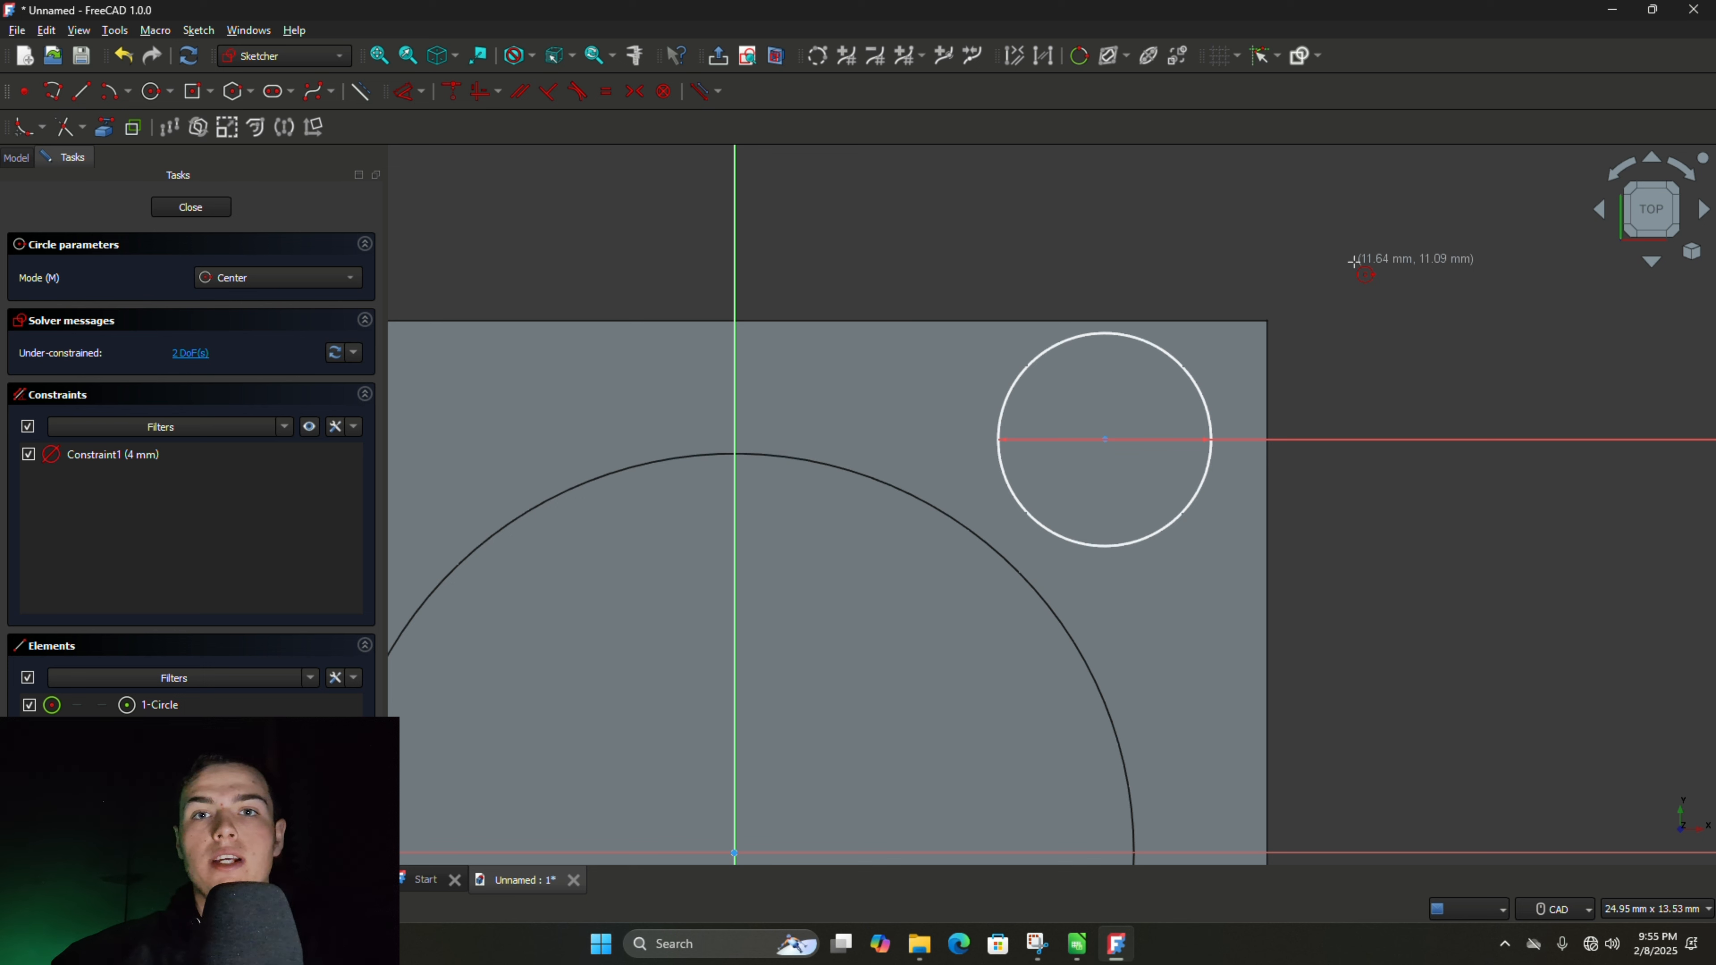
key(Escape)
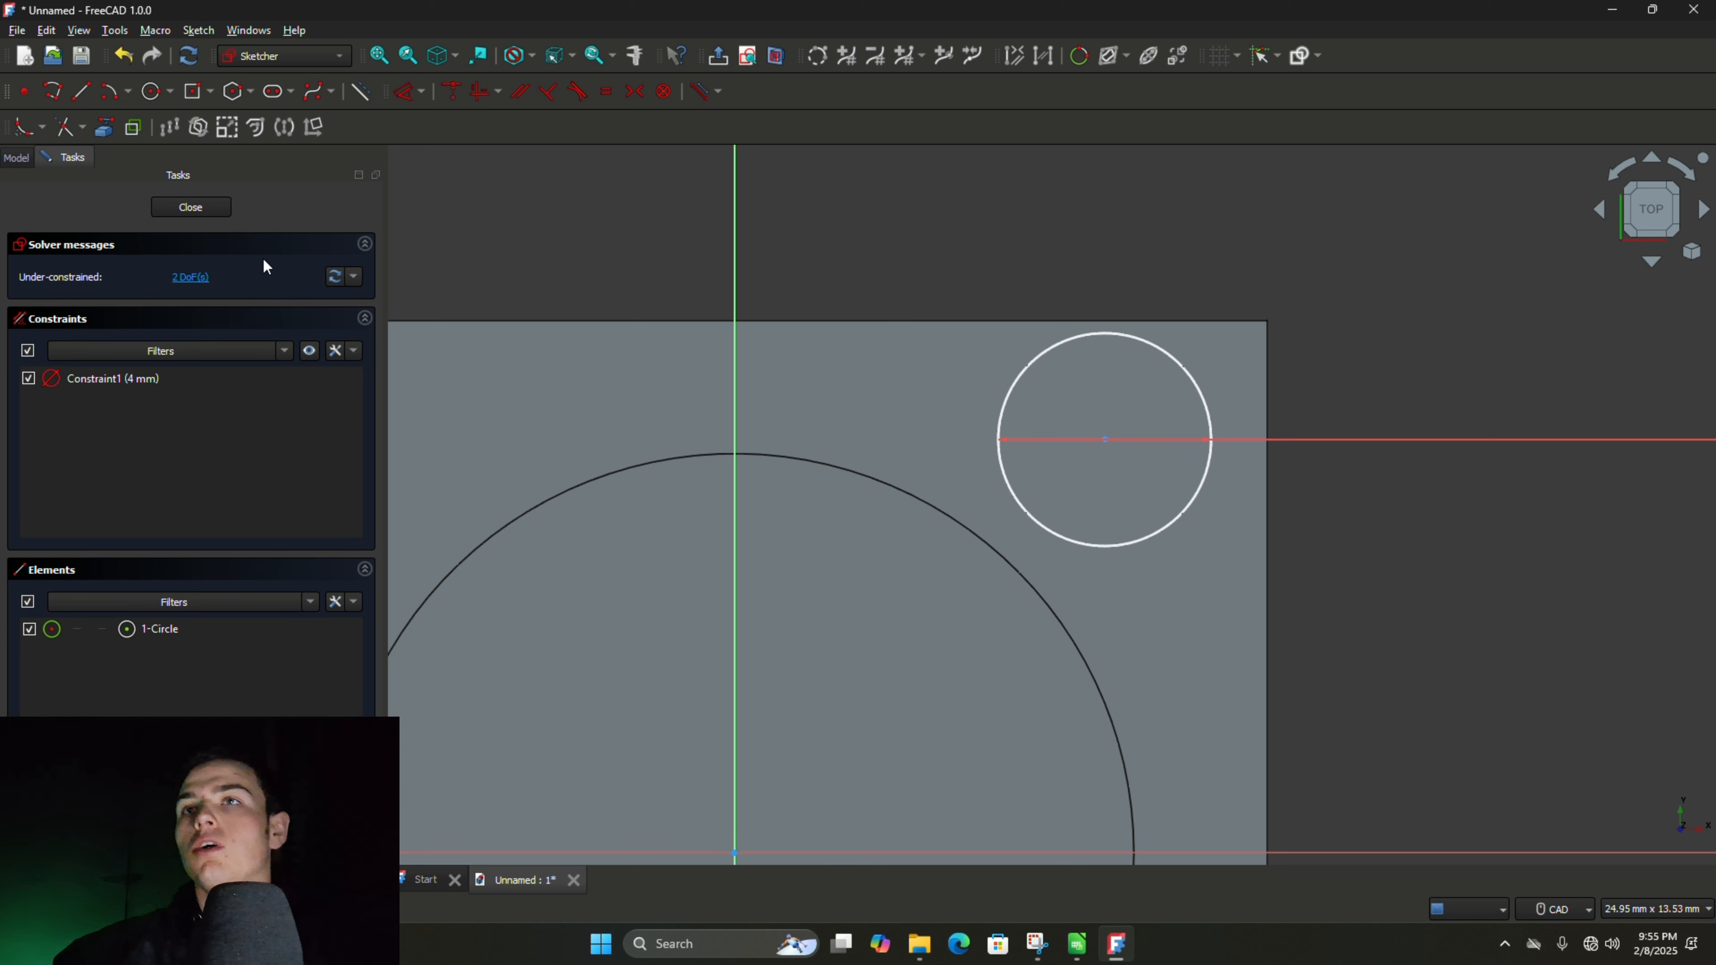
- Project the top face's upper and right edges into the sketch as external geometry
click(105, 126)
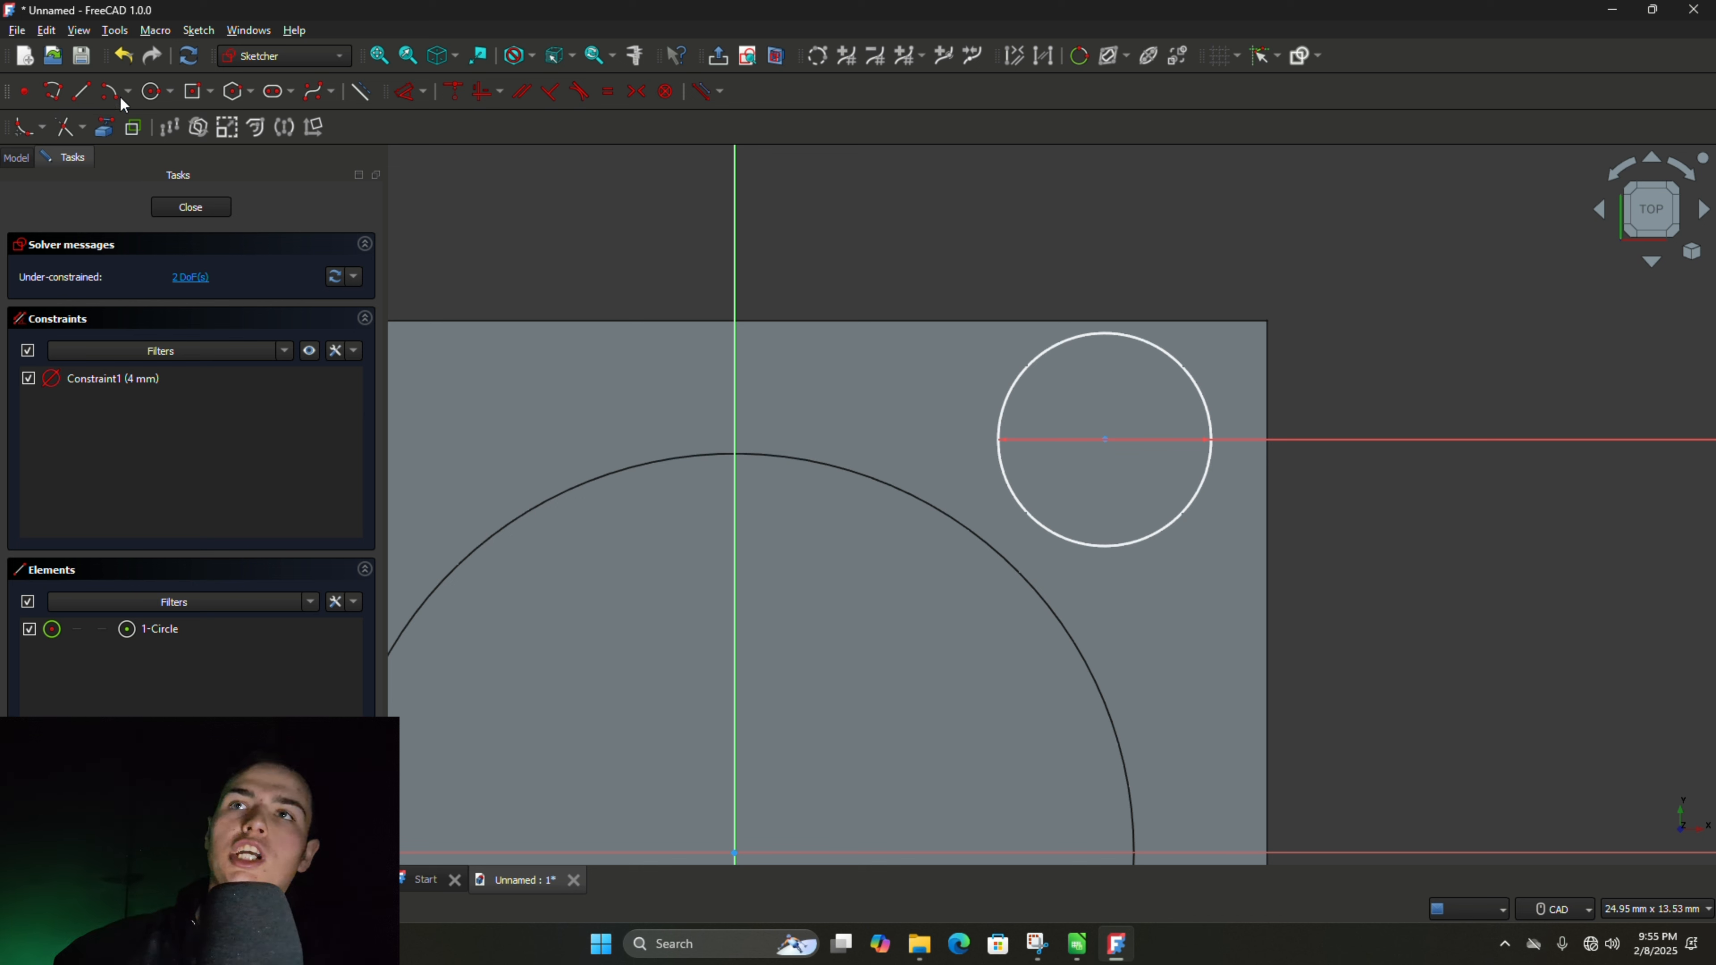
click(98, 130)
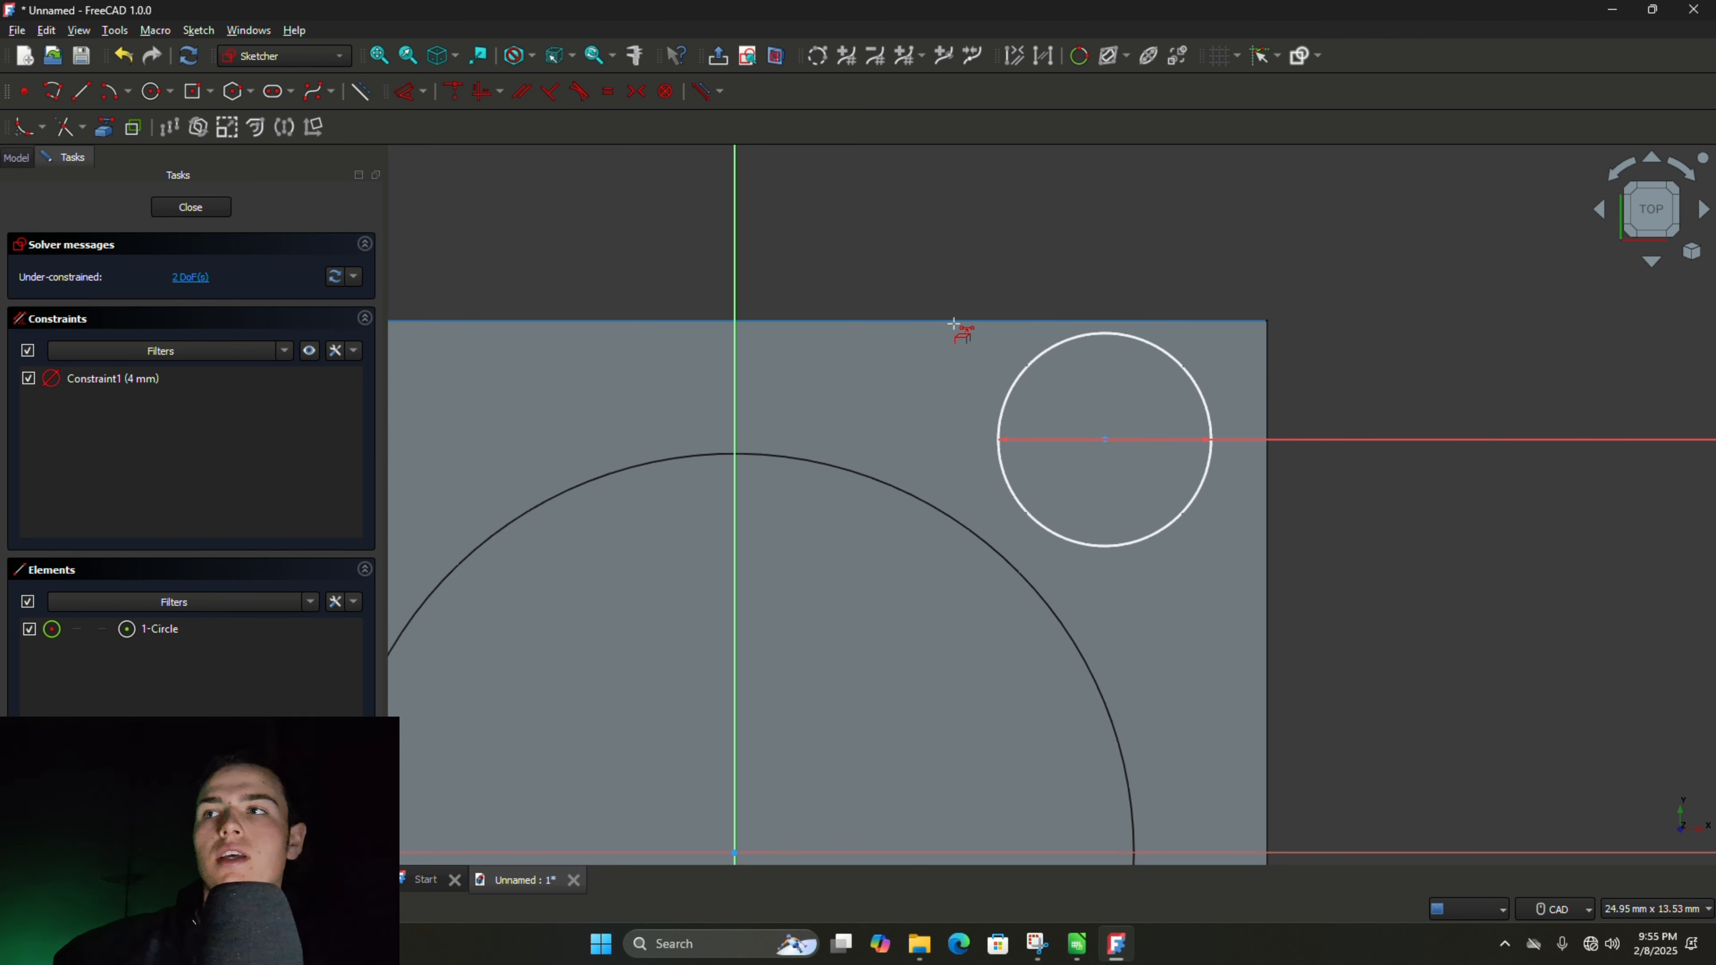
click(952, 322)
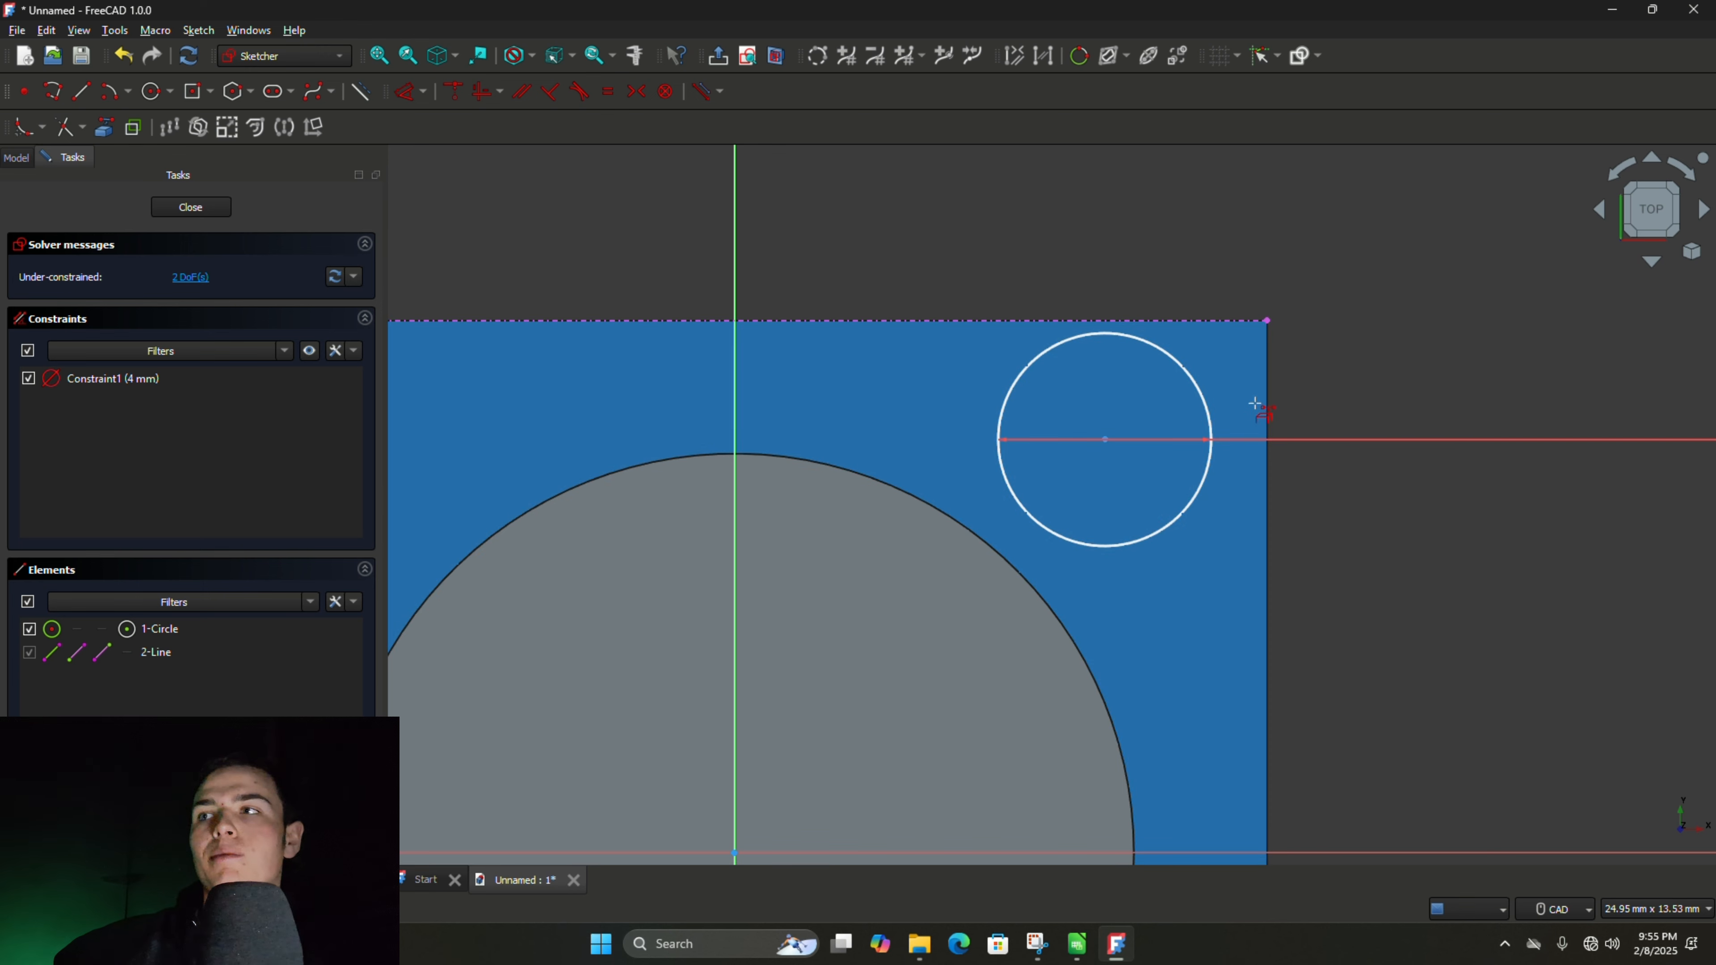
click(1273, 403)
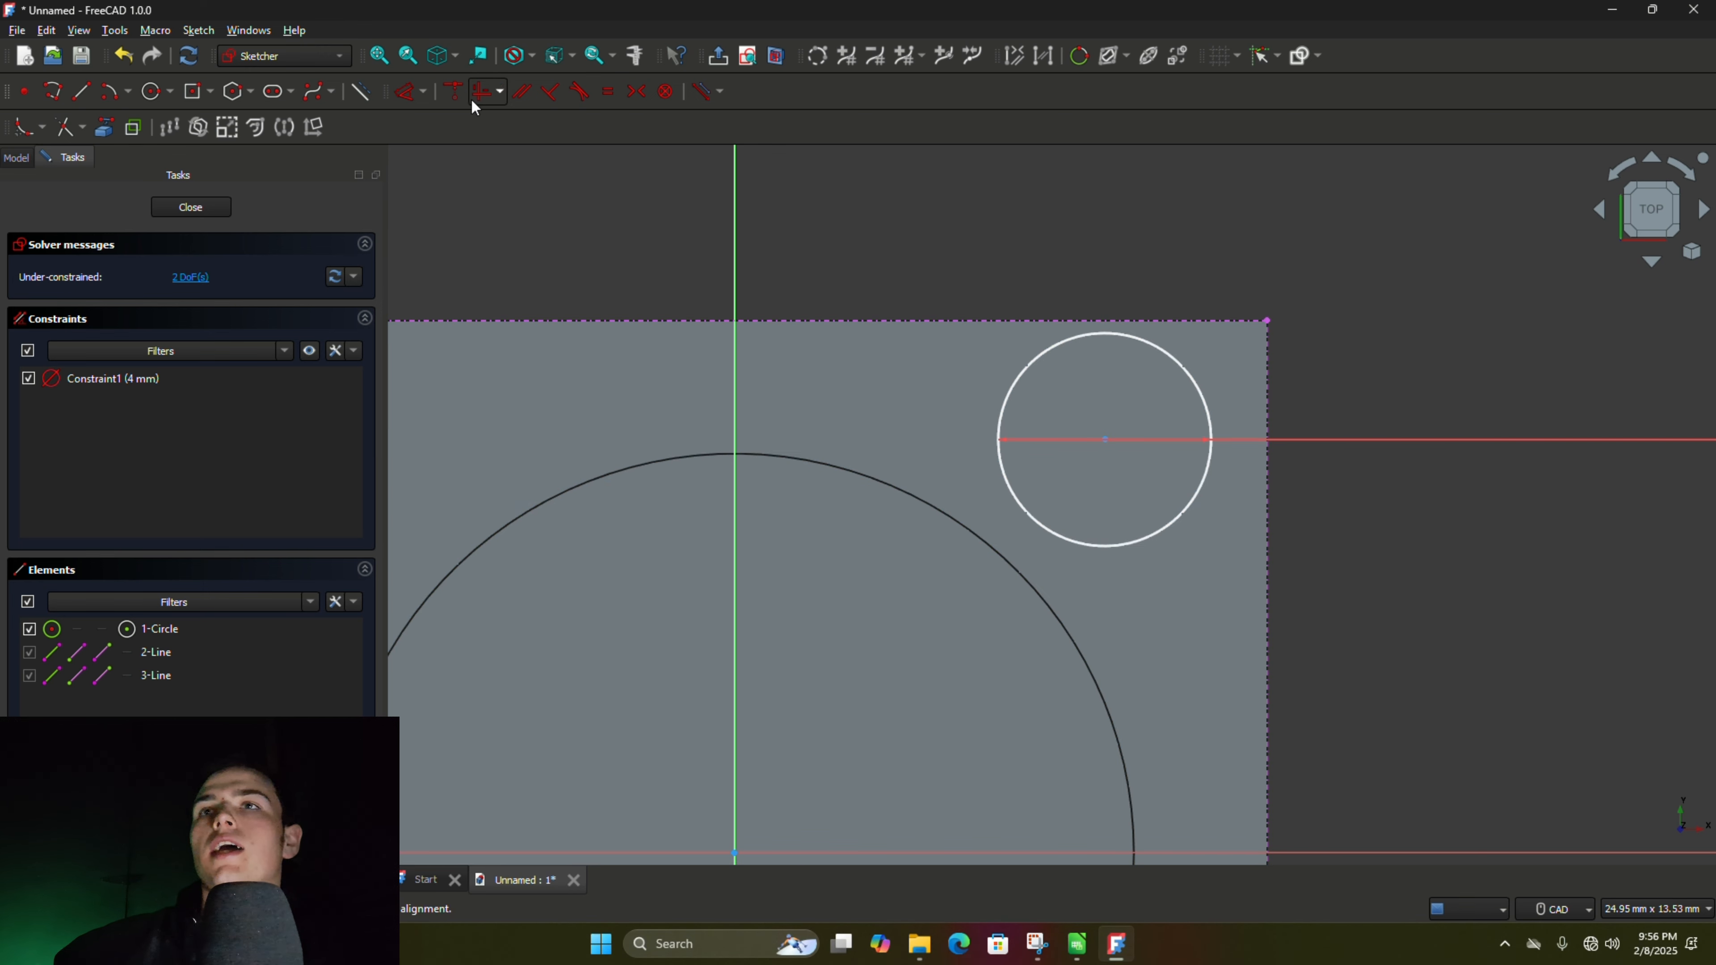
- Constrain the small circle's center to 3 mm from the projected upper edge
click(404, 94)
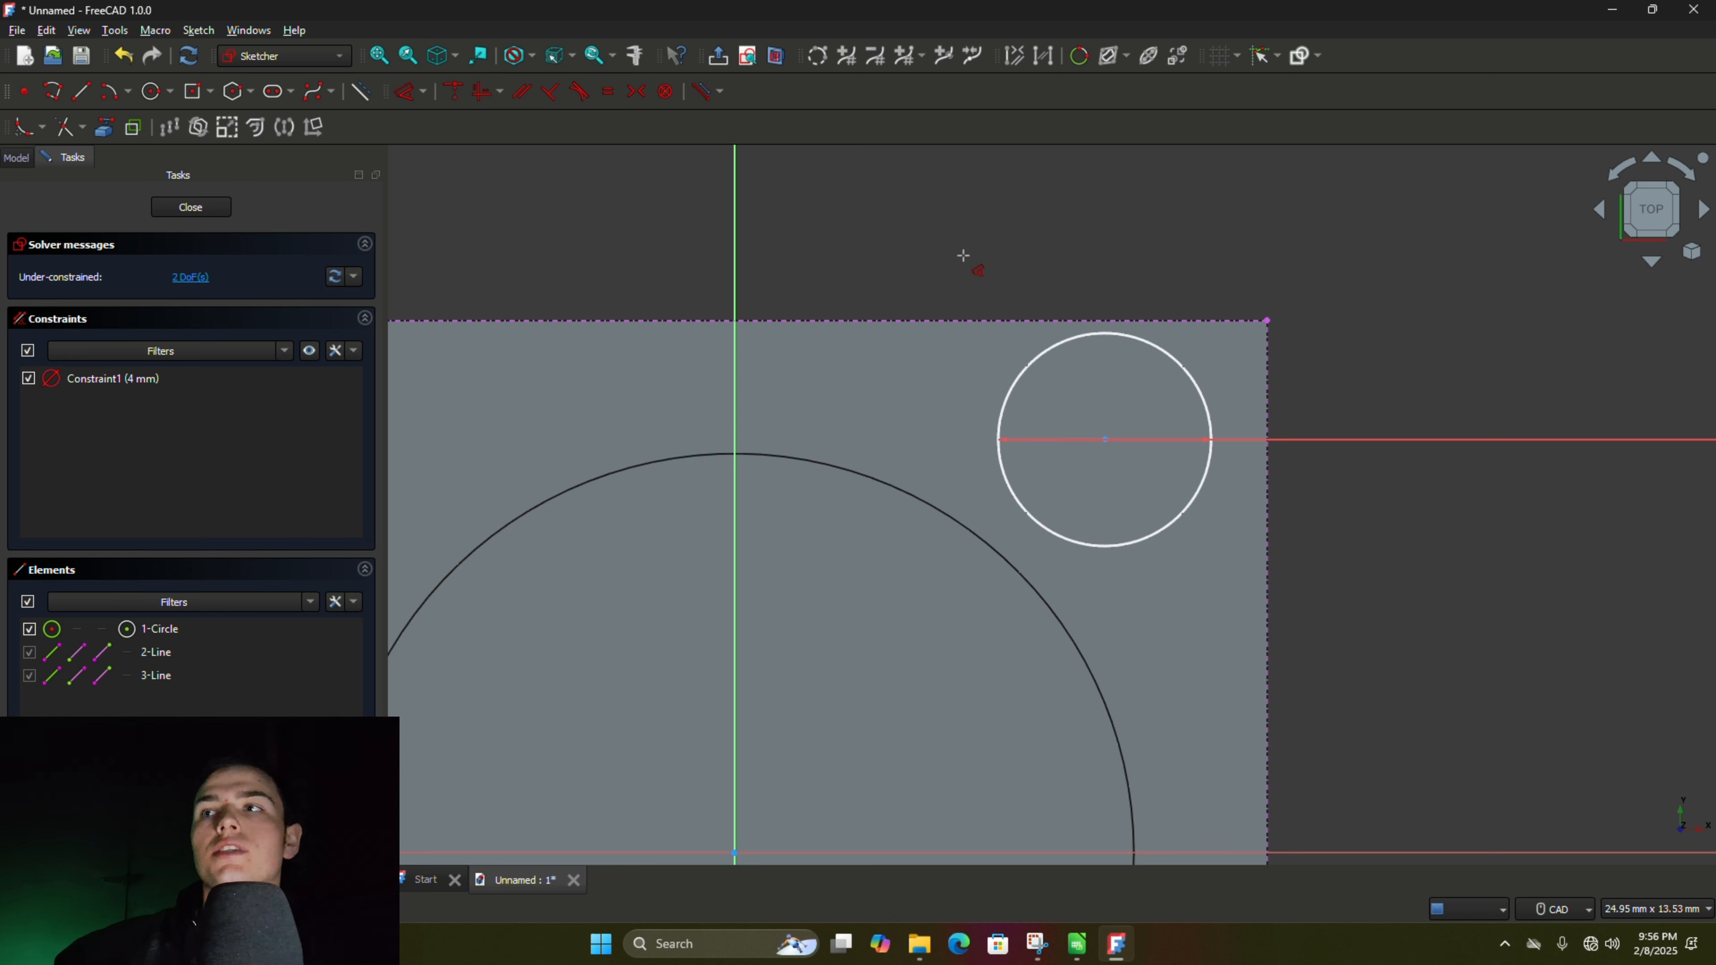
click(1105, 439)
click(735, 337)
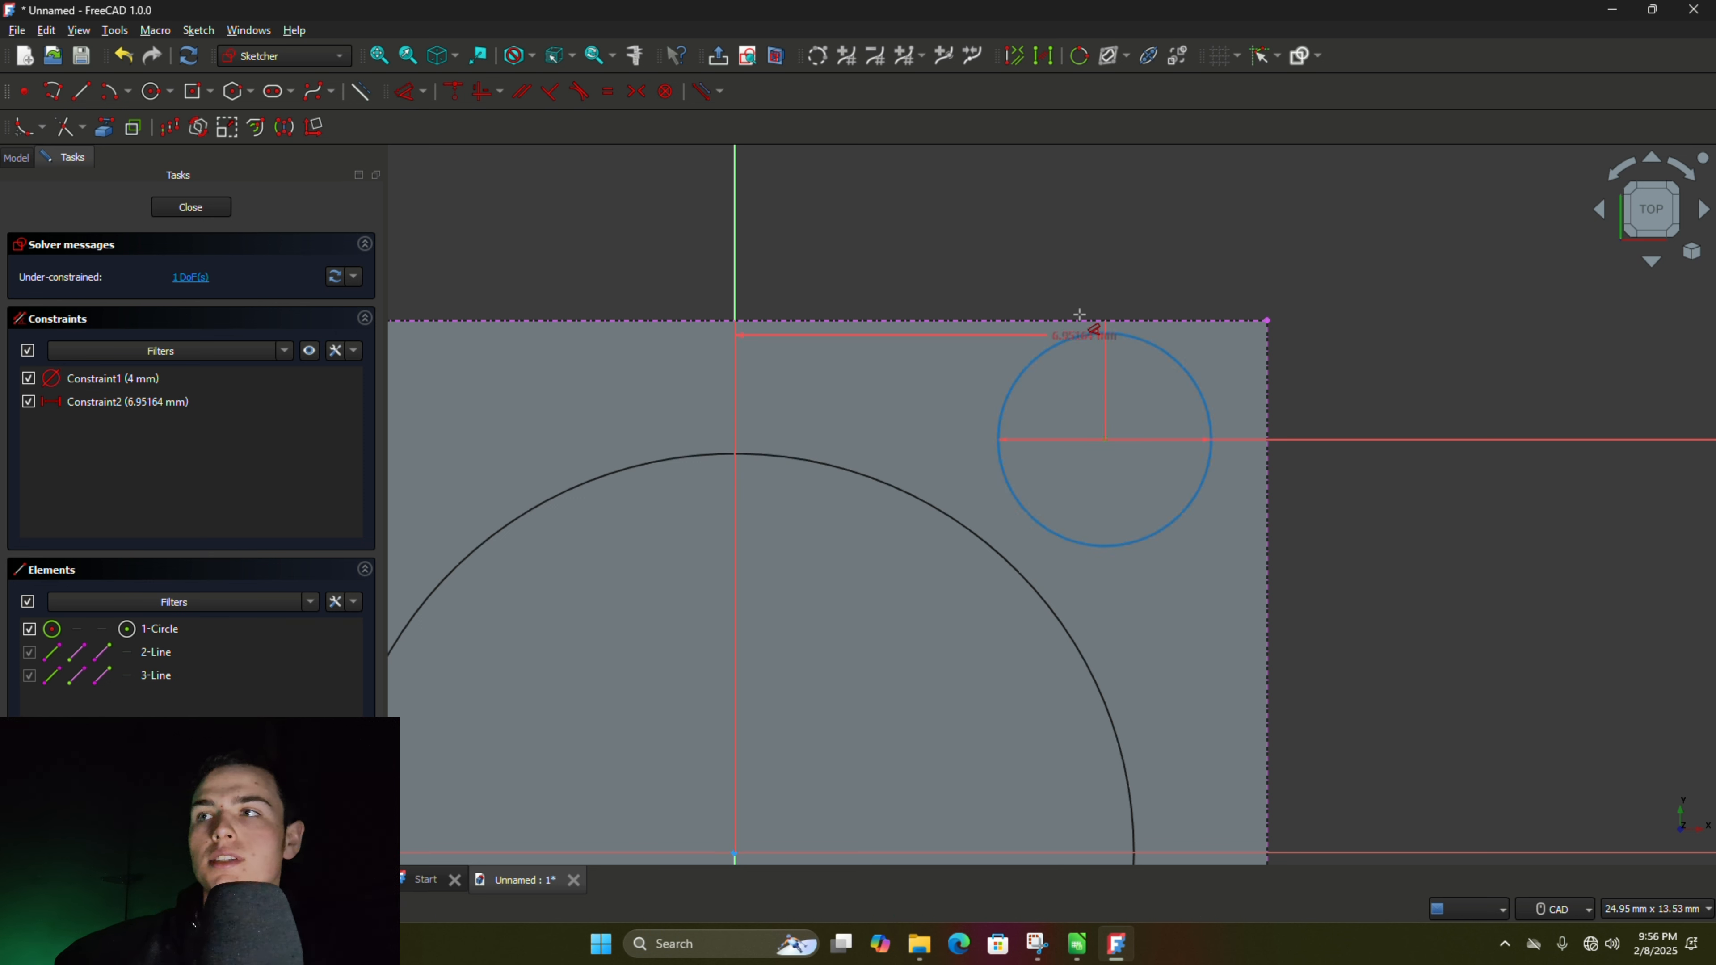
click(1083, 322)
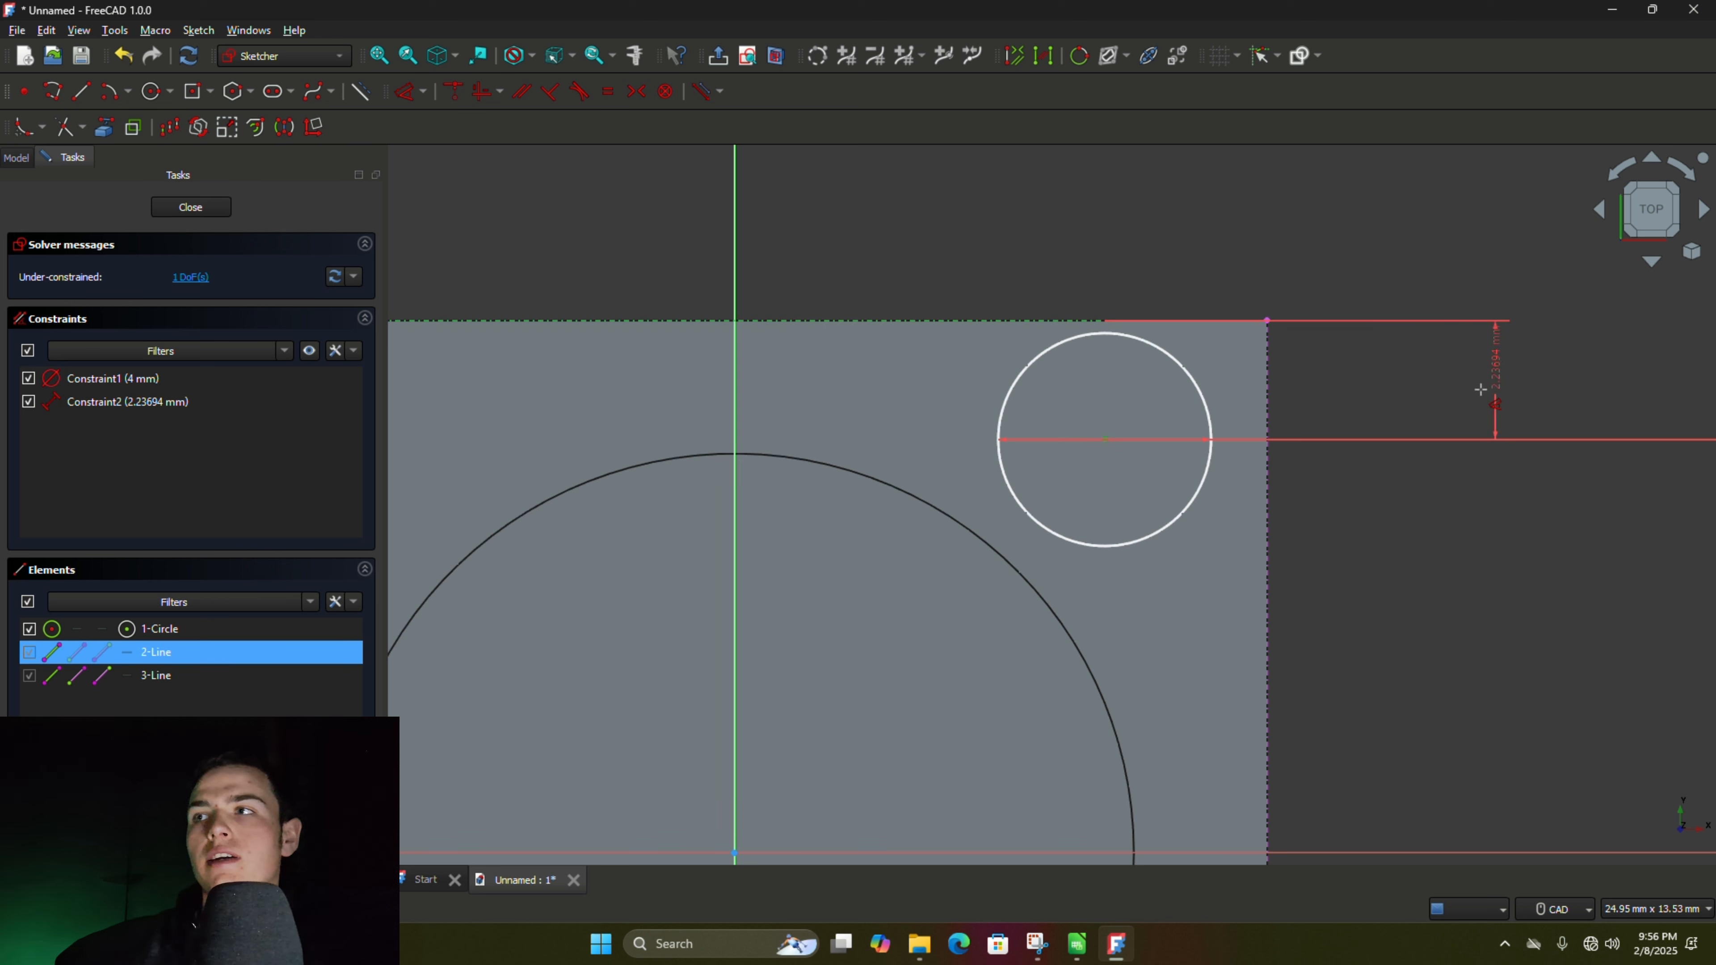
click(1532, 384)
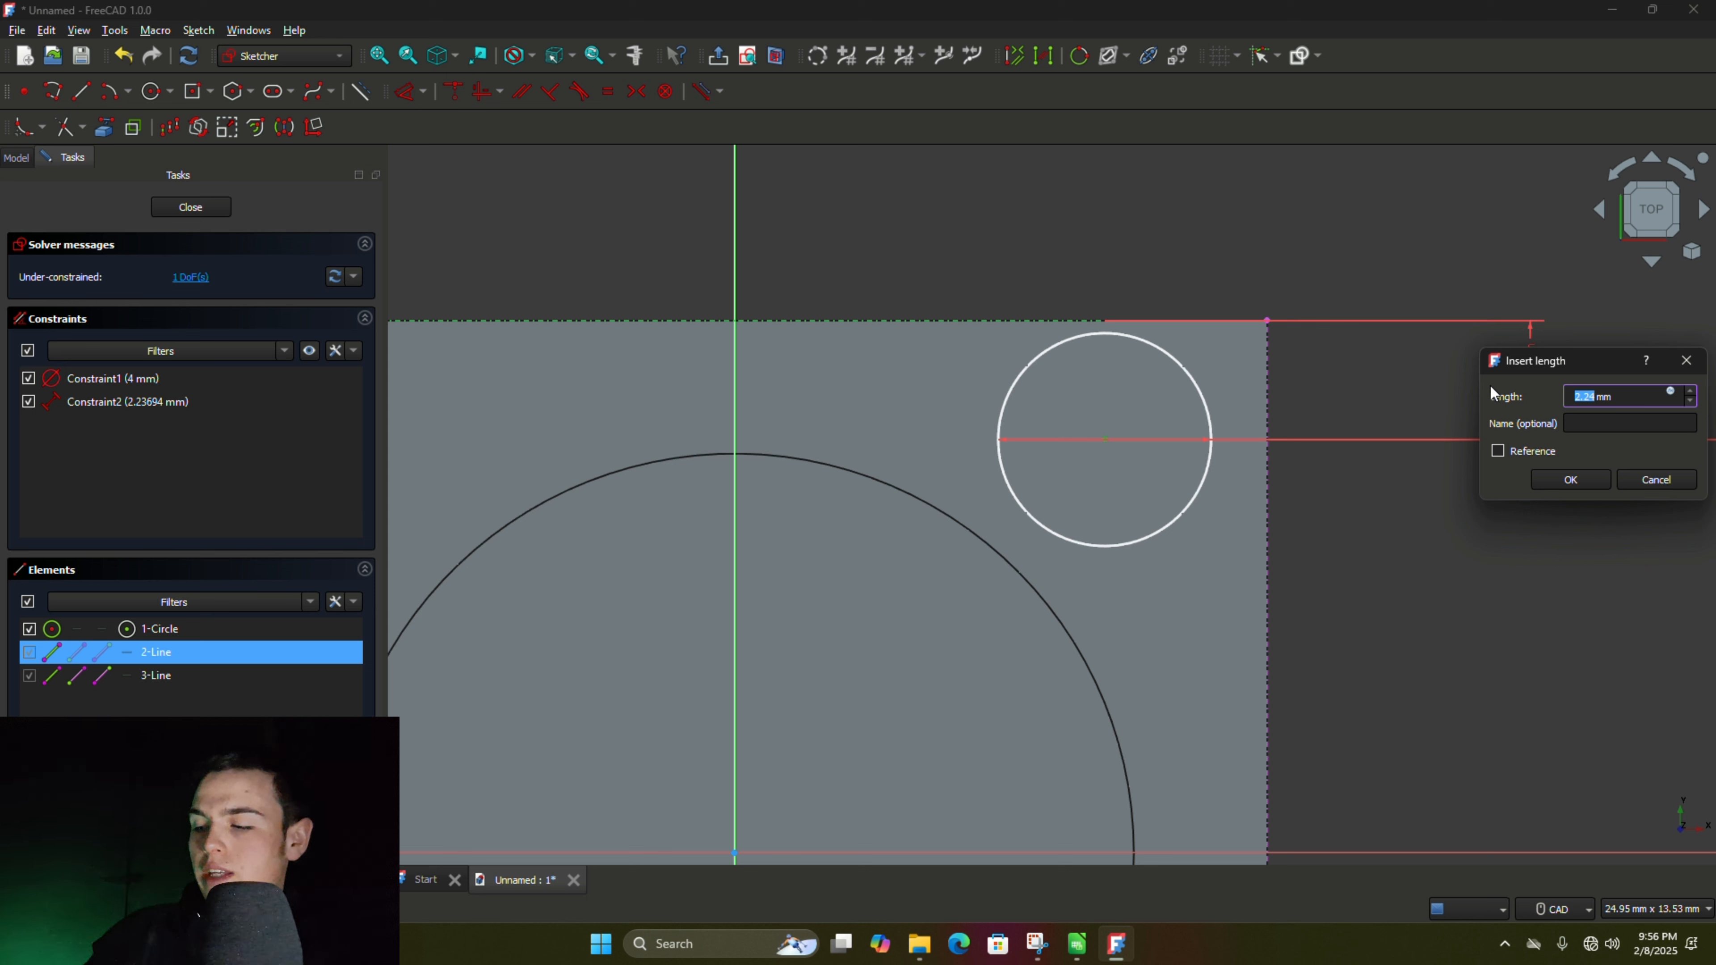
text(3)
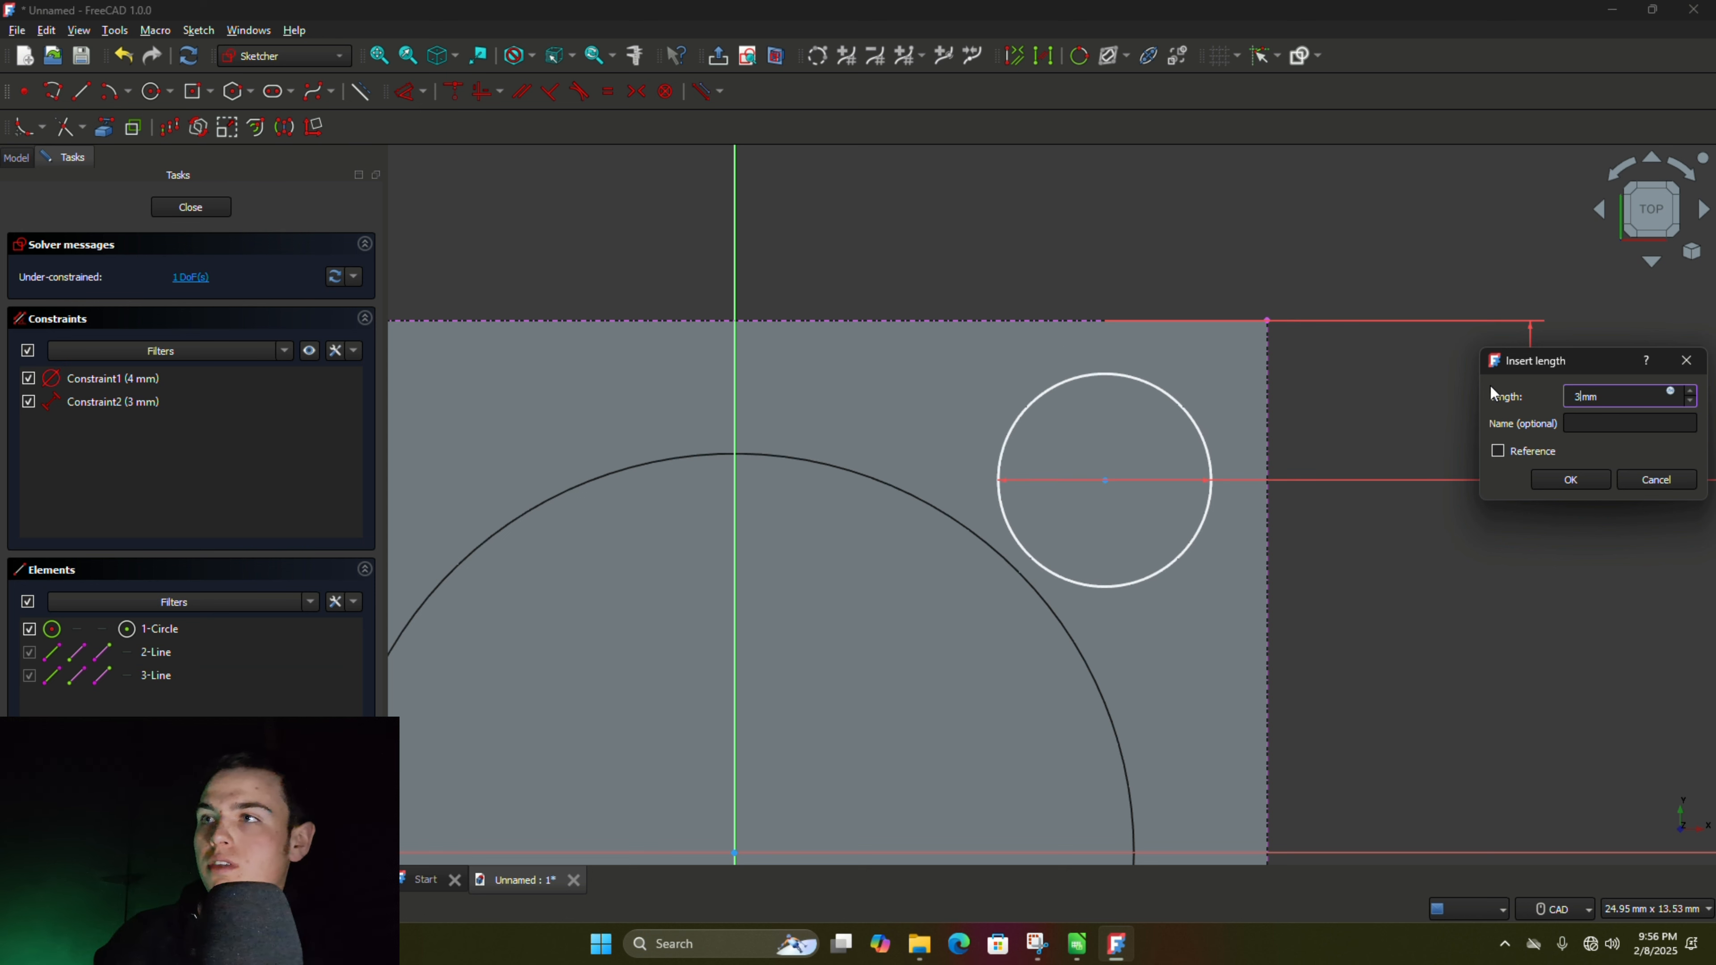
key(Return)
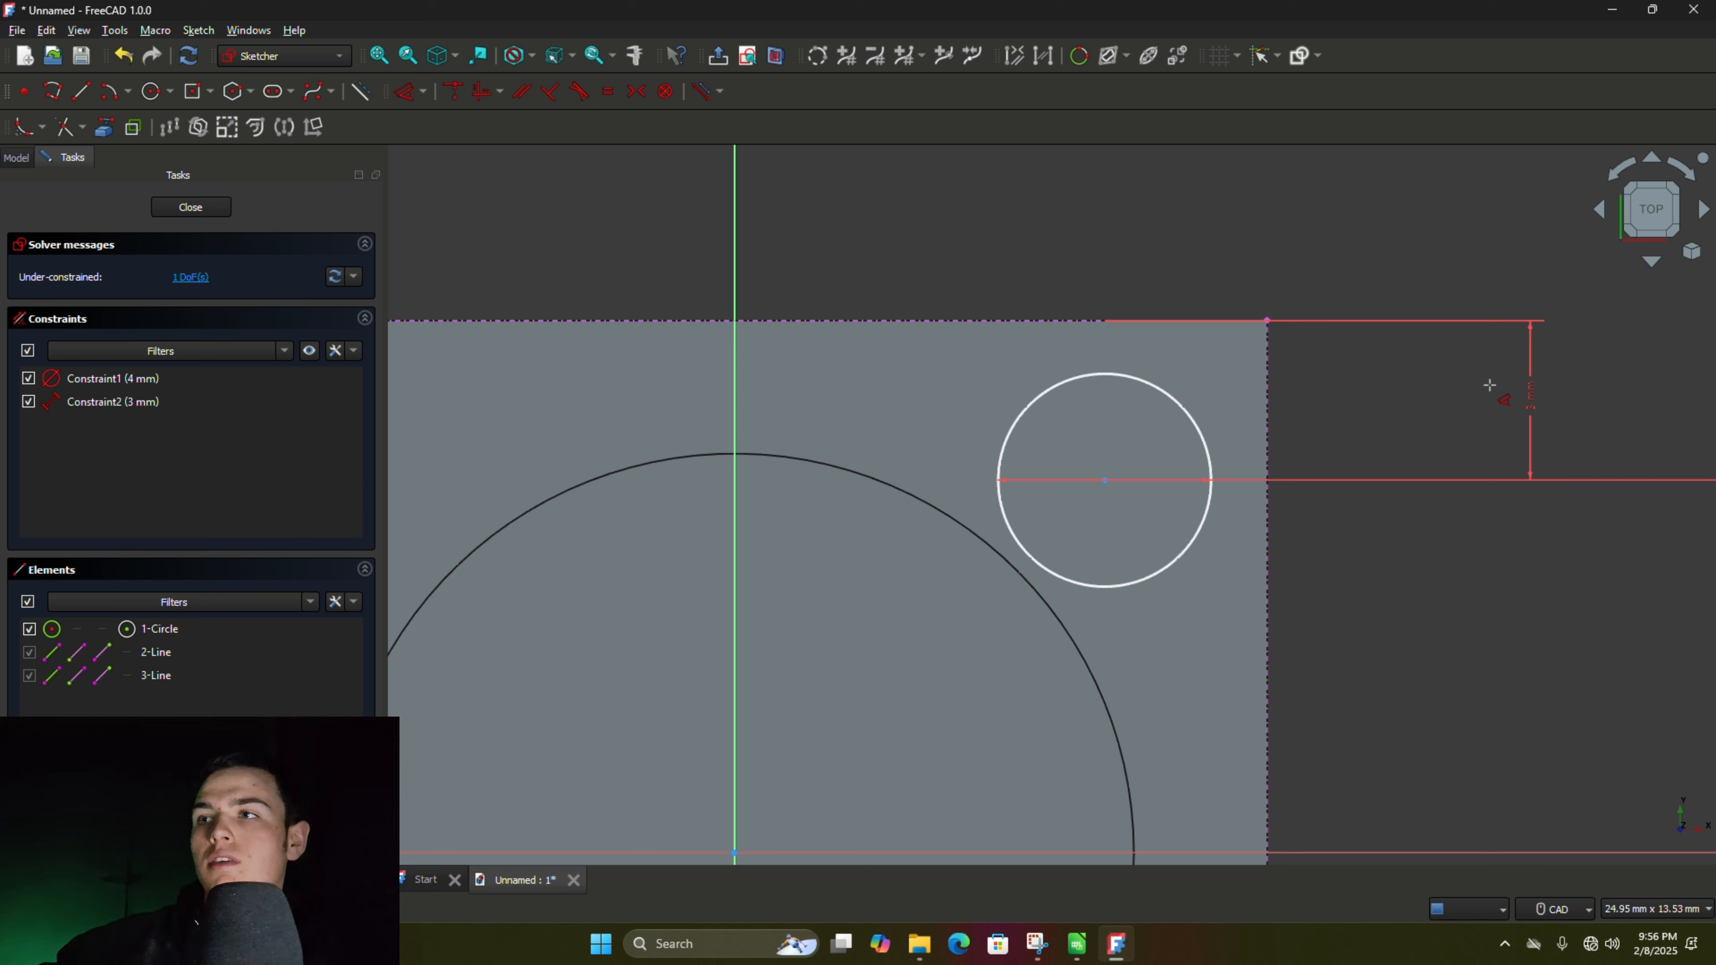
- Constrain the small circle's center to 3 mm from the projected right edge and finish the sketch
click(1108, 482)
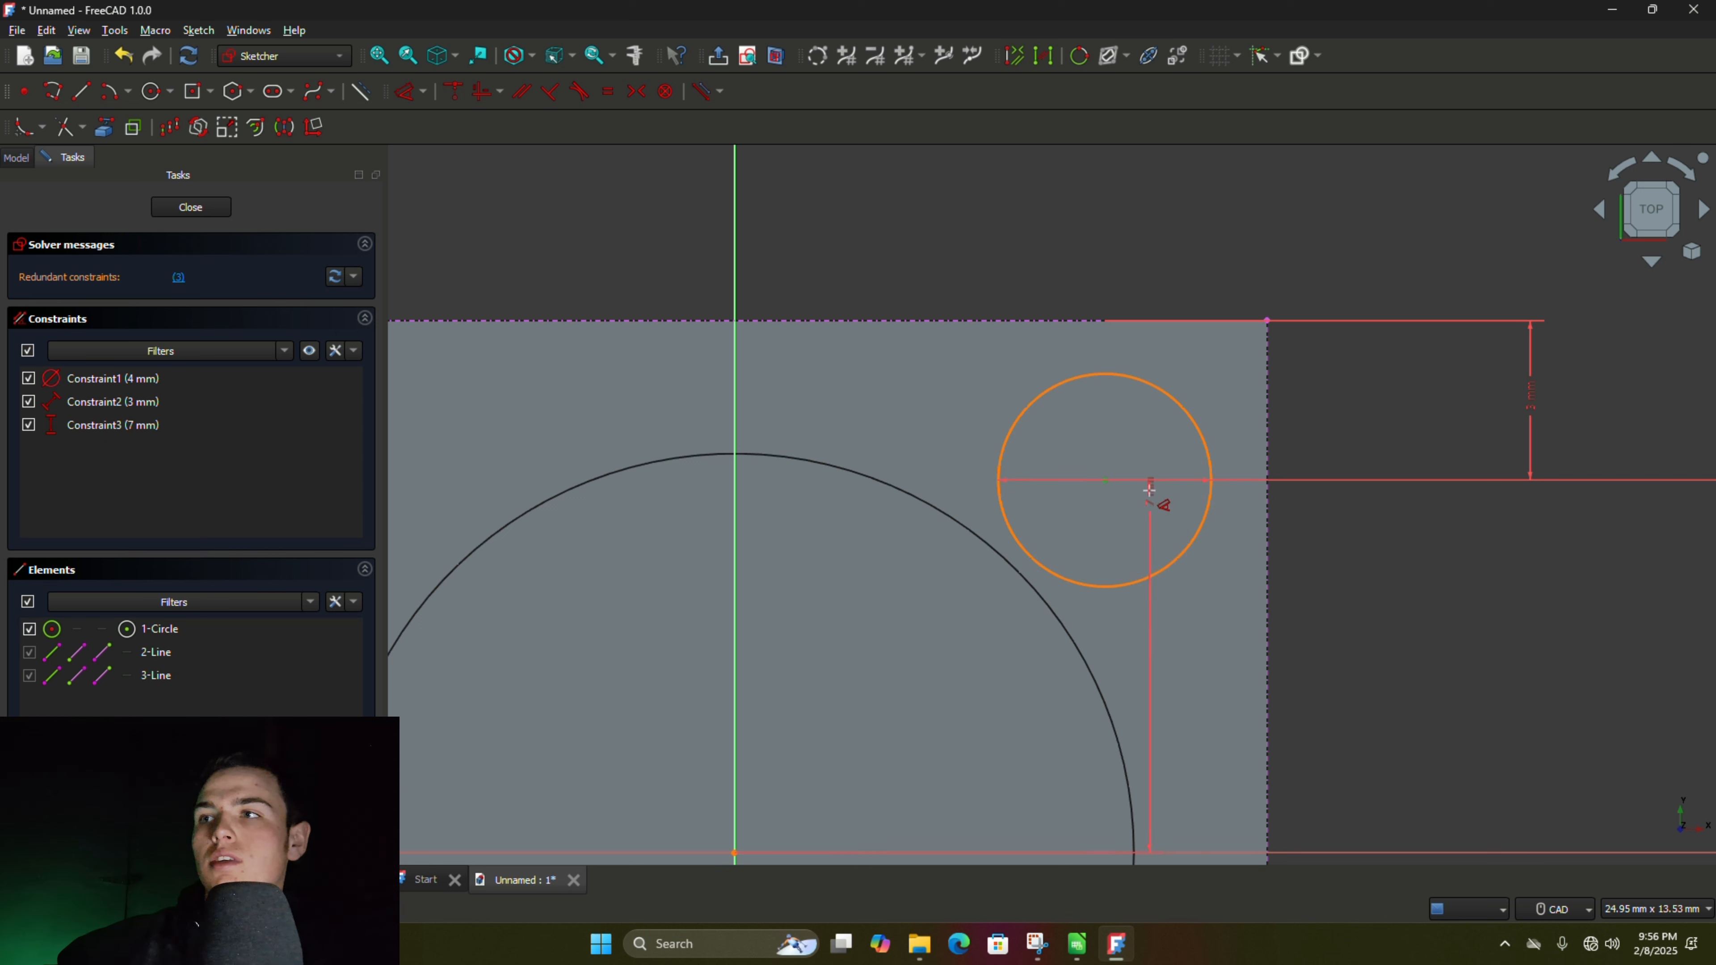
click(1271, 493)
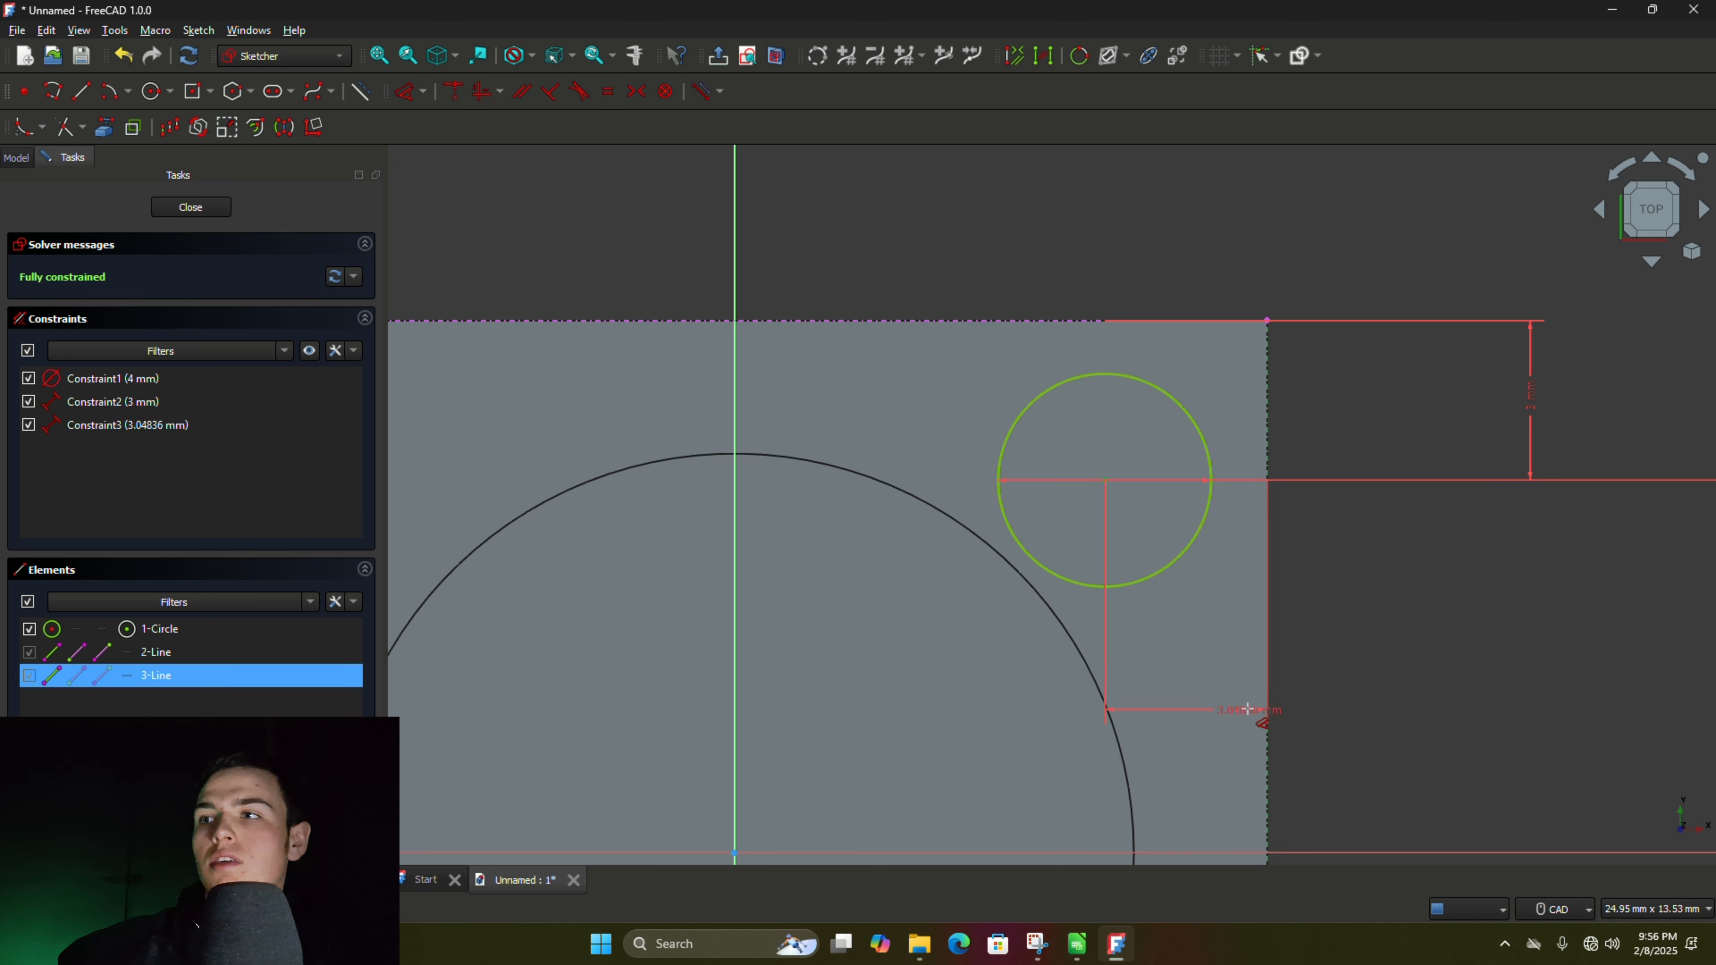
click(1223, 723)
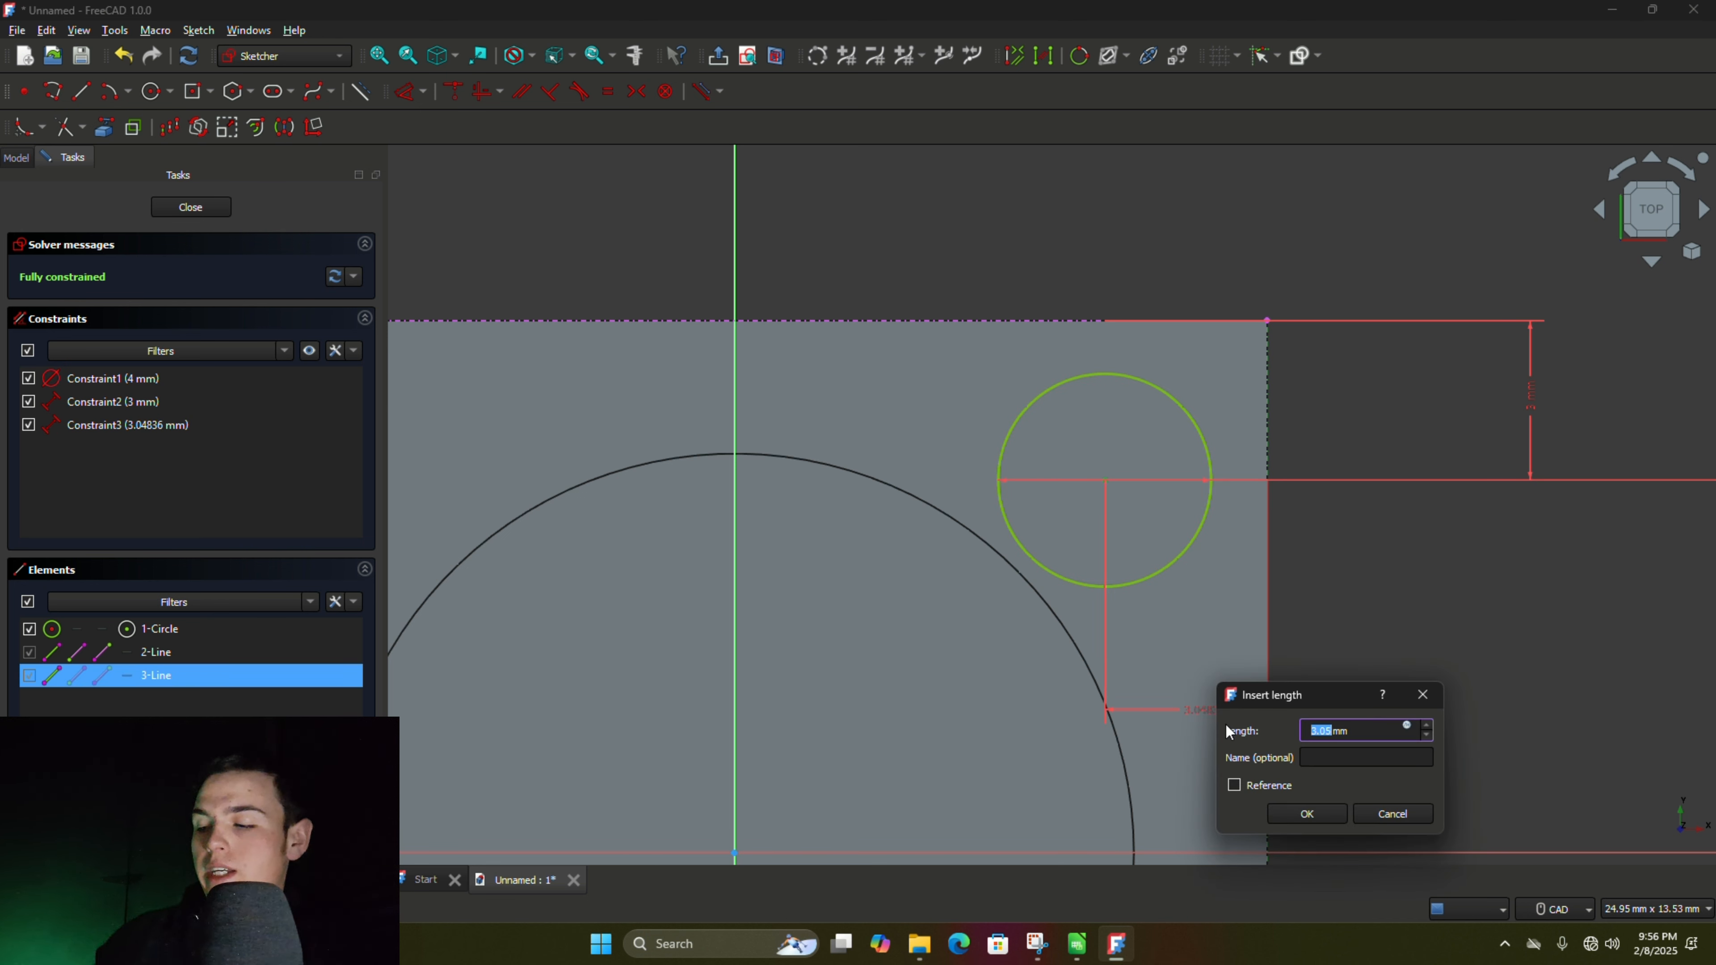
text(3)
key(Return)
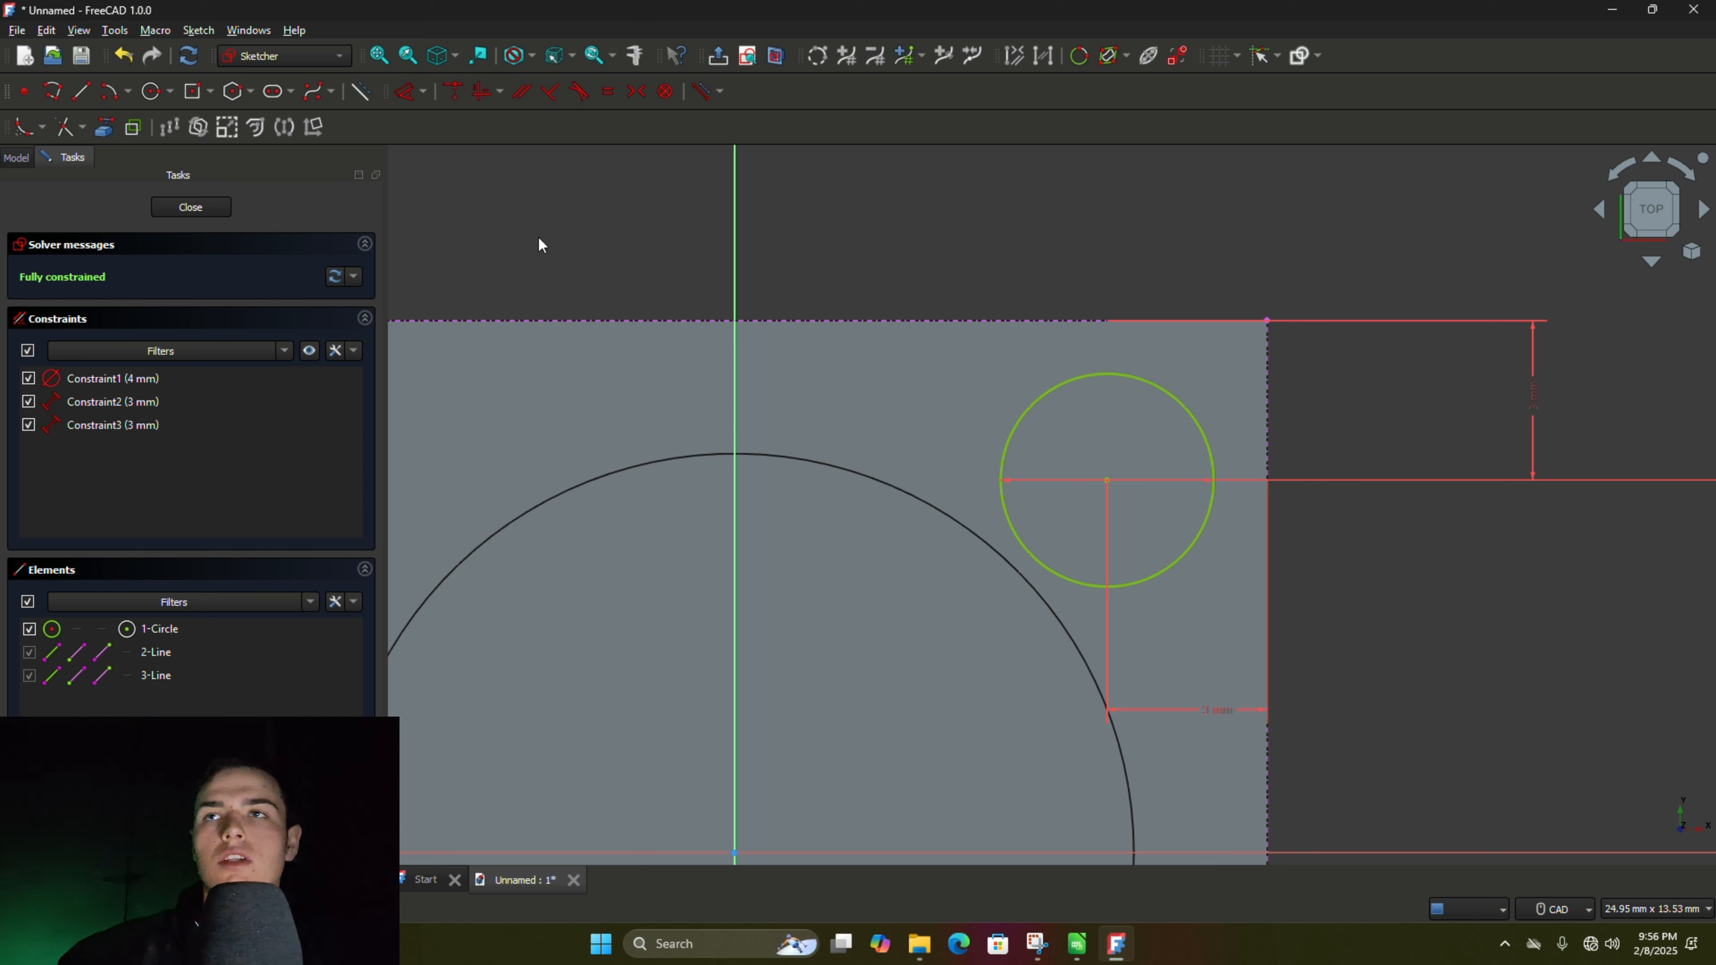
click(191, 209)
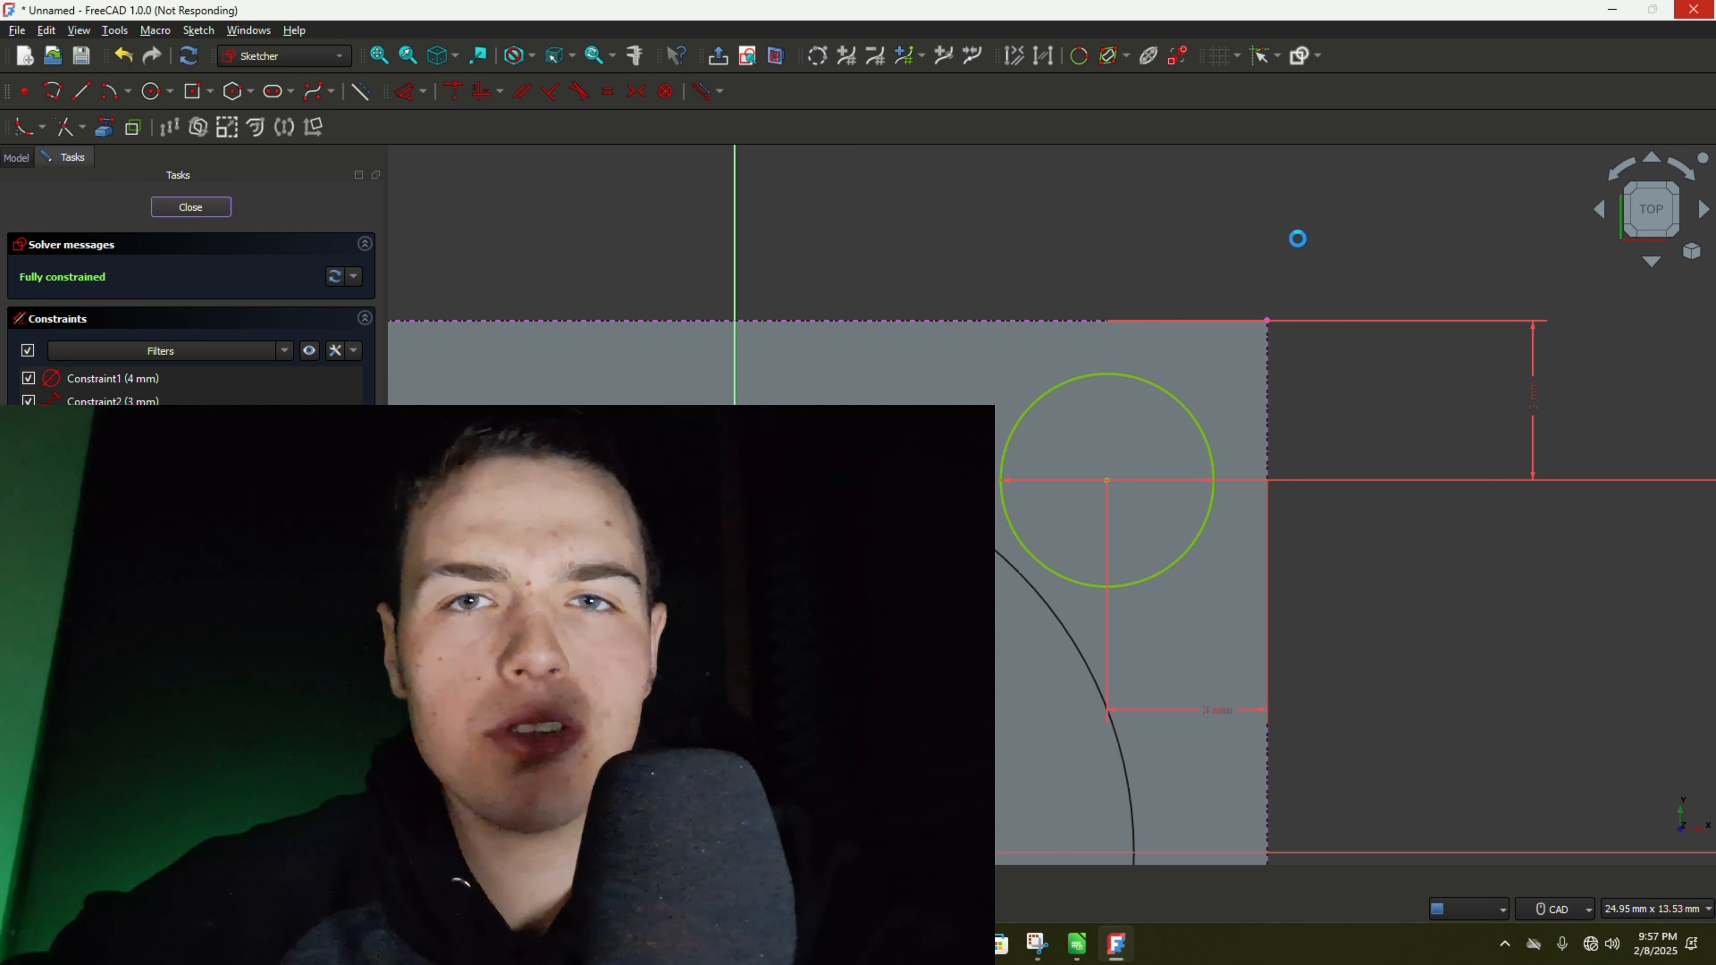